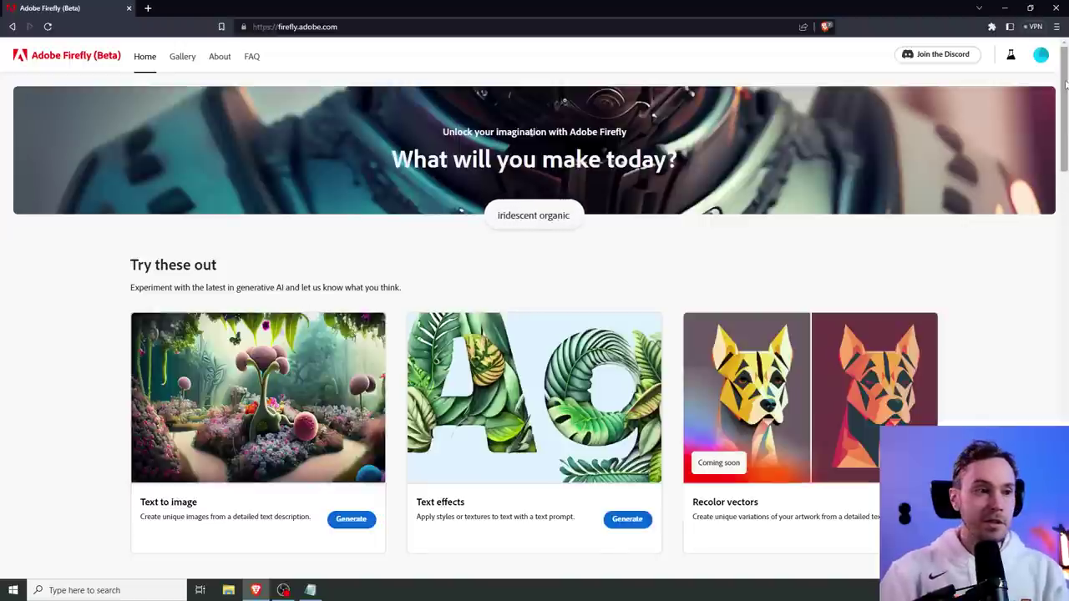
Step: Open the Text effects generator and scroll through its gallery of example styled letters
mouse_move(1066, 84)
left_mouse_down()
mouse_move(1065, 472)
mouse_move(1065, 129)
left_mouse_up()
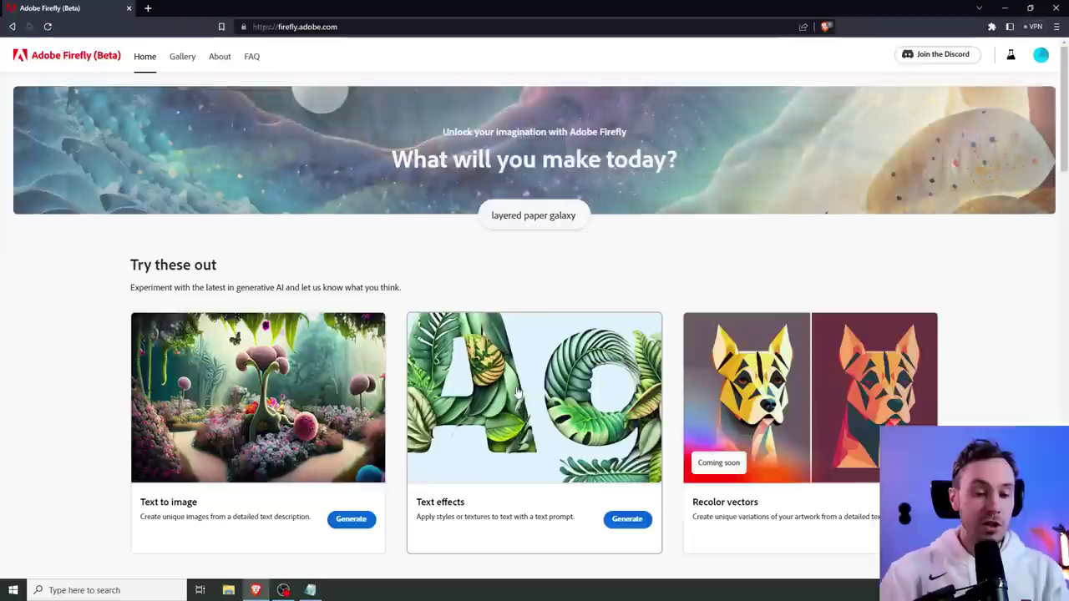
left_click(628, 520)
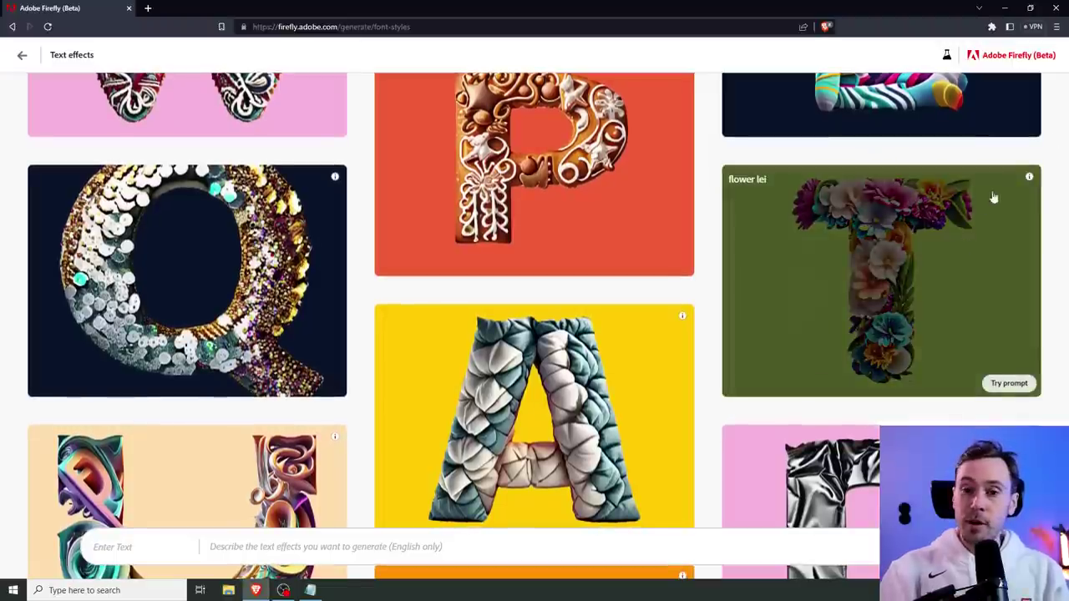
scroll(1057, 149, "up", 8)
scroll(1050, 167, "down", 8)
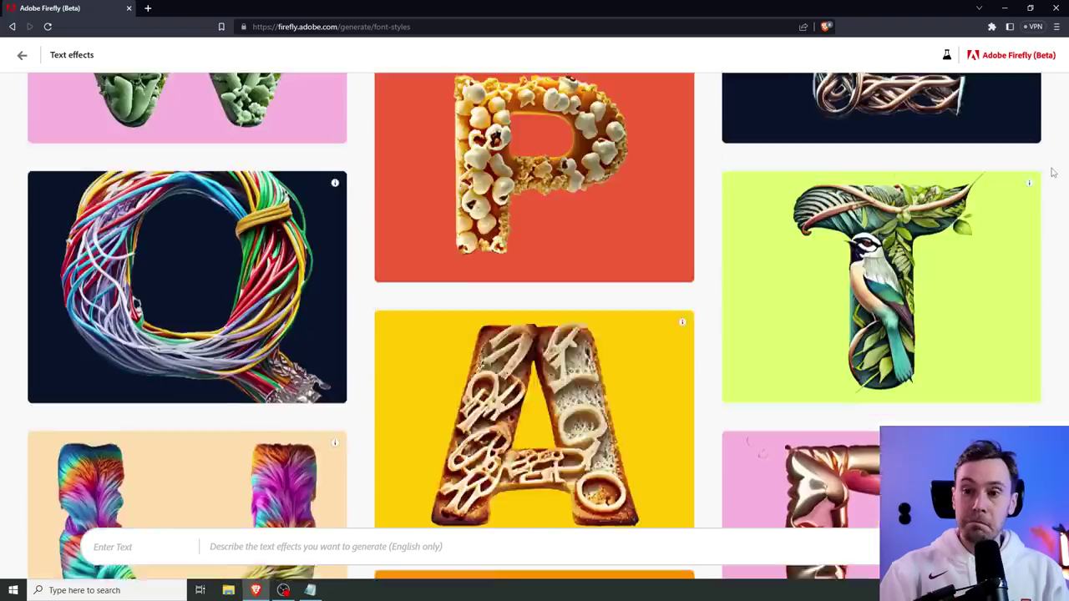
scroll(1052, 199, "up", 3)
scroll(1051, 201, "up", 3)
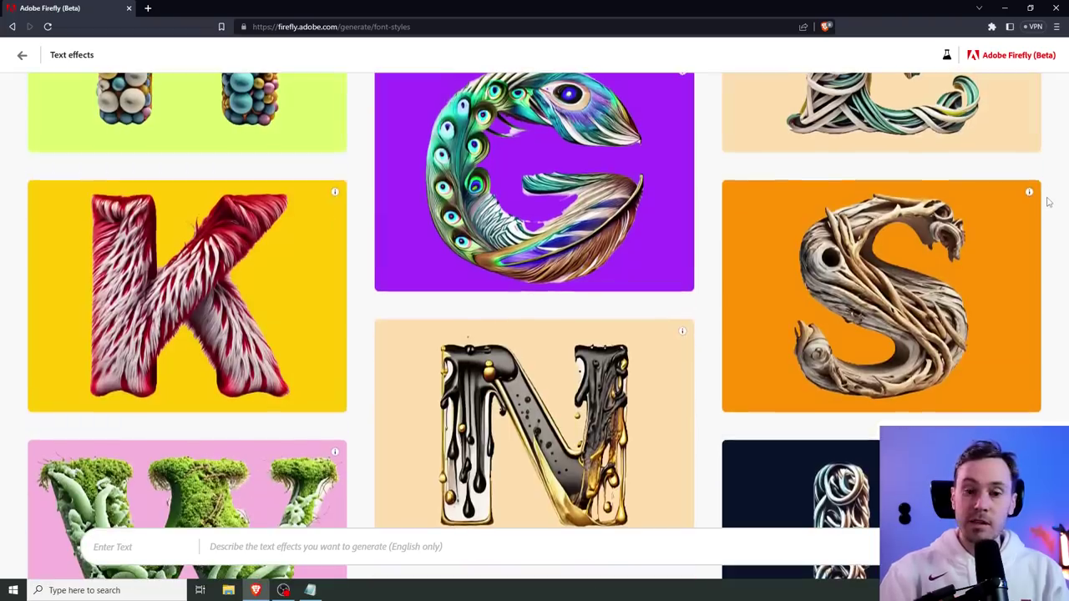
scroll(1044, 200, "up", 4)
scroll(1042, 209, "down", 12)
scroll(1038, 220, "up", 3)
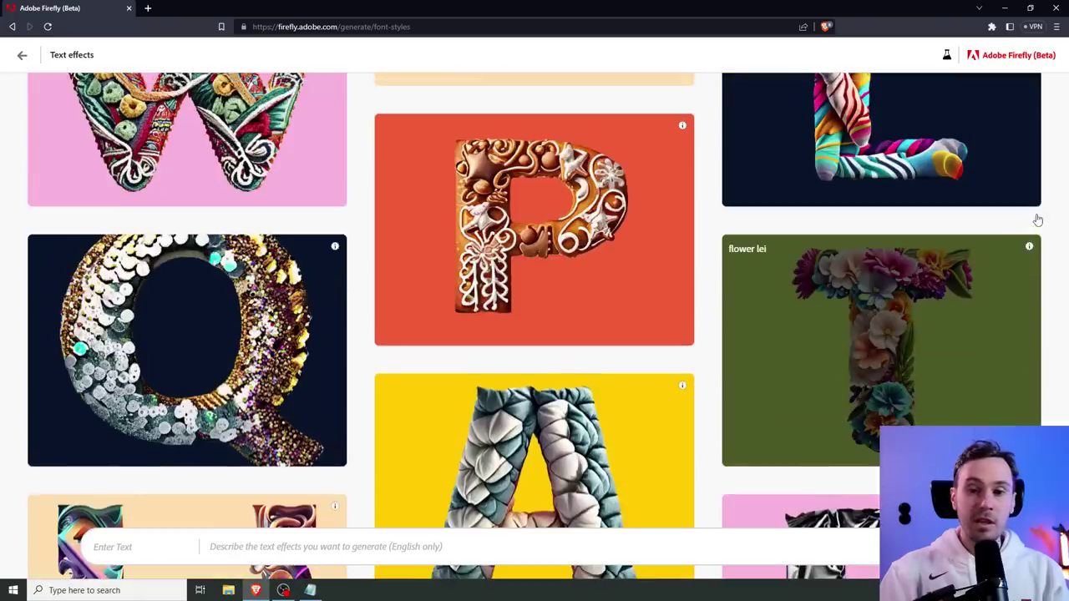
scroll(1052, 205, "up", 6)
scroll(1064, 195, "up", 4)
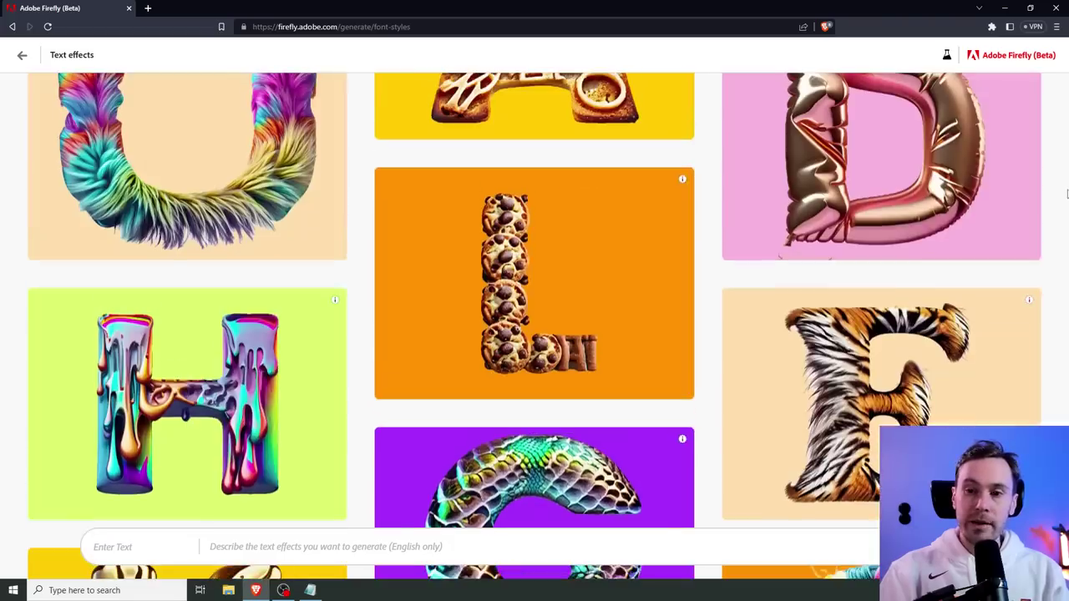
scroll(1067, 195, "up", 5)
scroll(1067, 193, "down", 8)
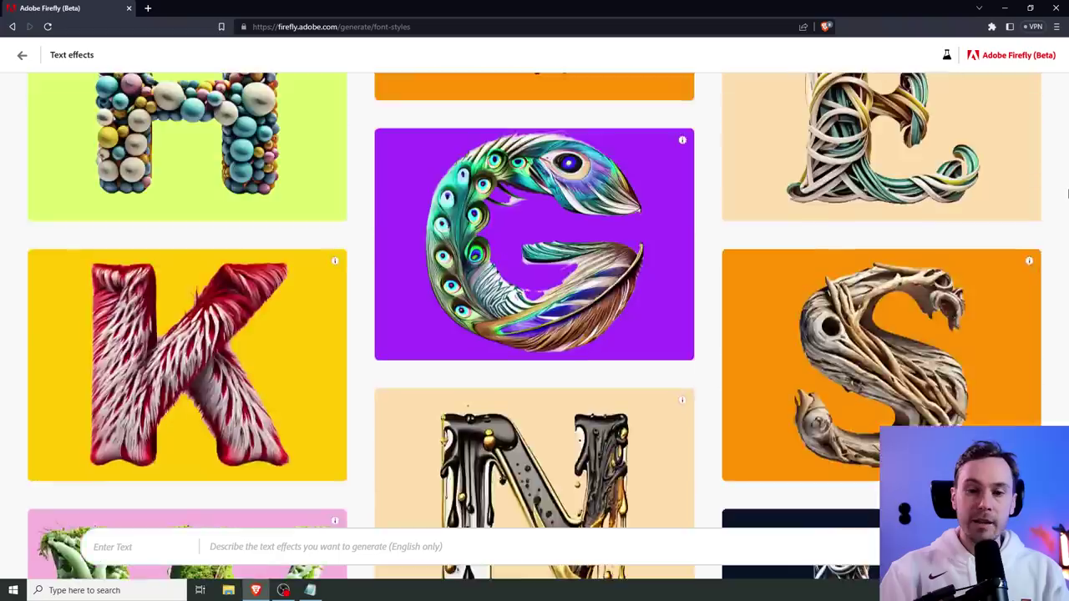
scroll(1067, 194, "up", 7)
scroll(1065, 194, "down", 10)
scroll(1063, 194, "up", 2)
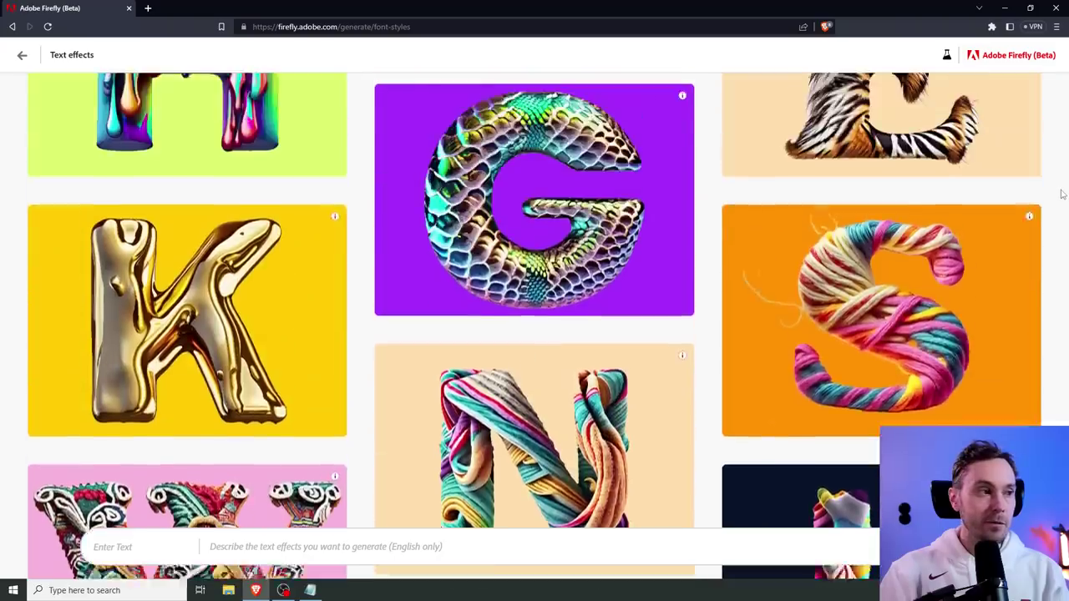
scroll(1063, 194, "up", 6)
scroll(1062, 194, "down", 12)
scroll(1062, 194, "up", 4)
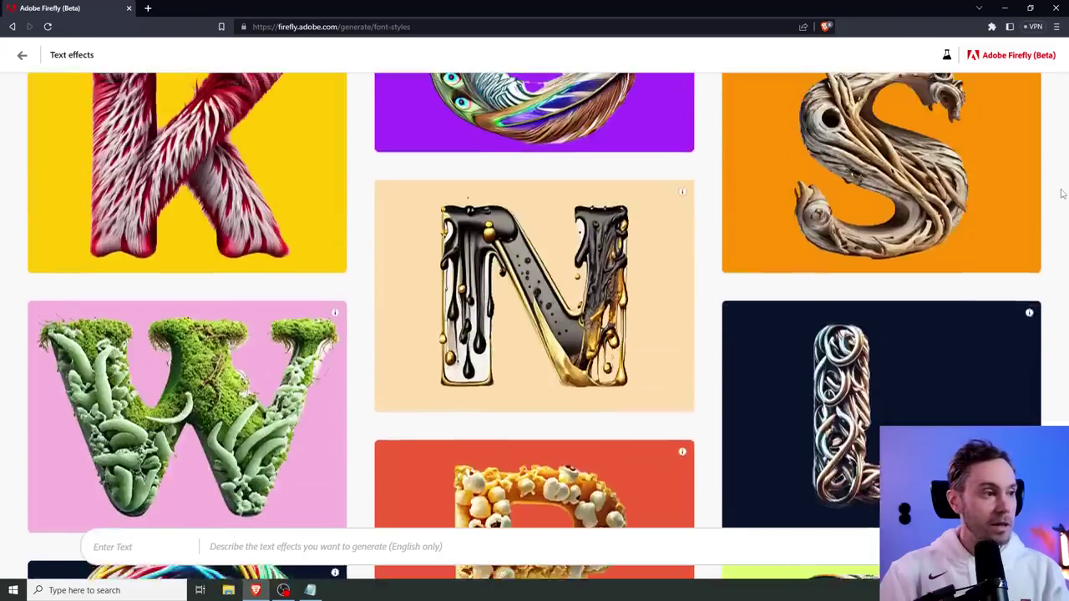
scroll(1063, 193, "up", 10)
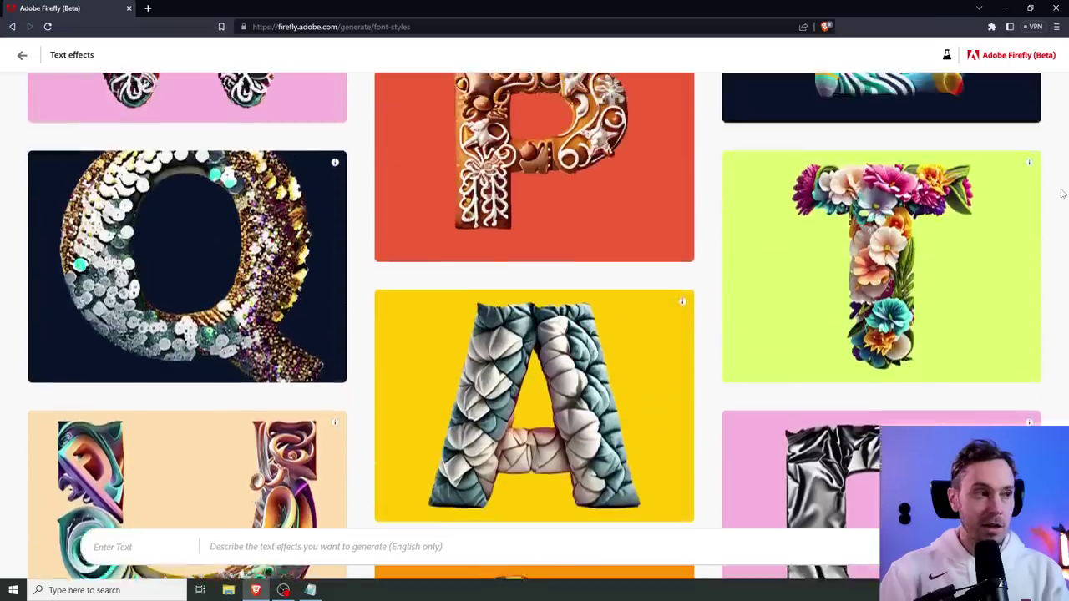
scroll(1063, 194, "up", 8)
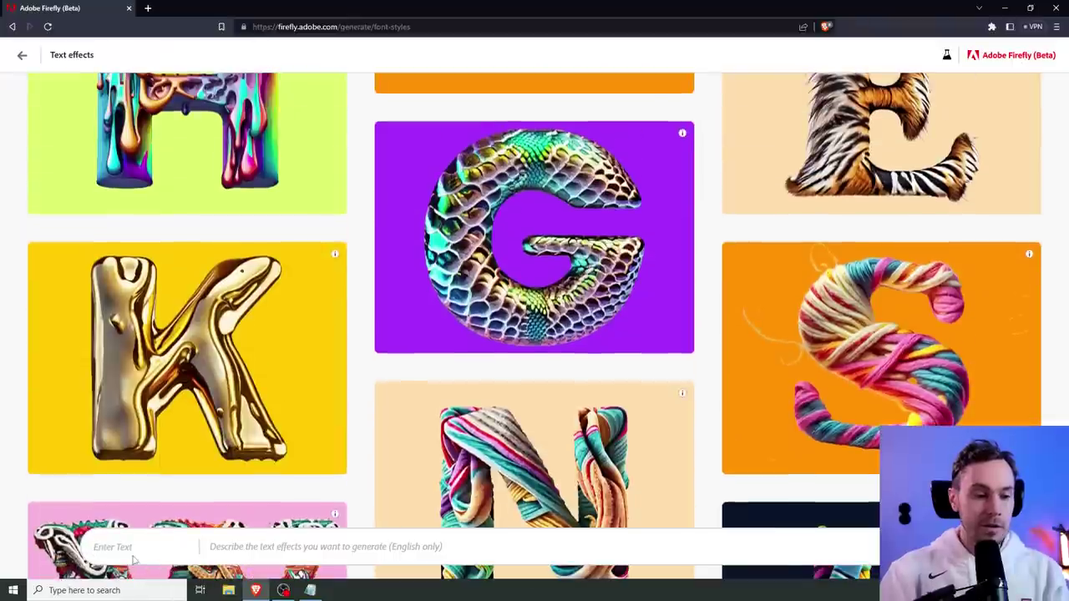
Step: Generate the word SUBSCRIBE with the 'Dripping chocolate' text effect prompt
left_click(131, 553)
type("S")
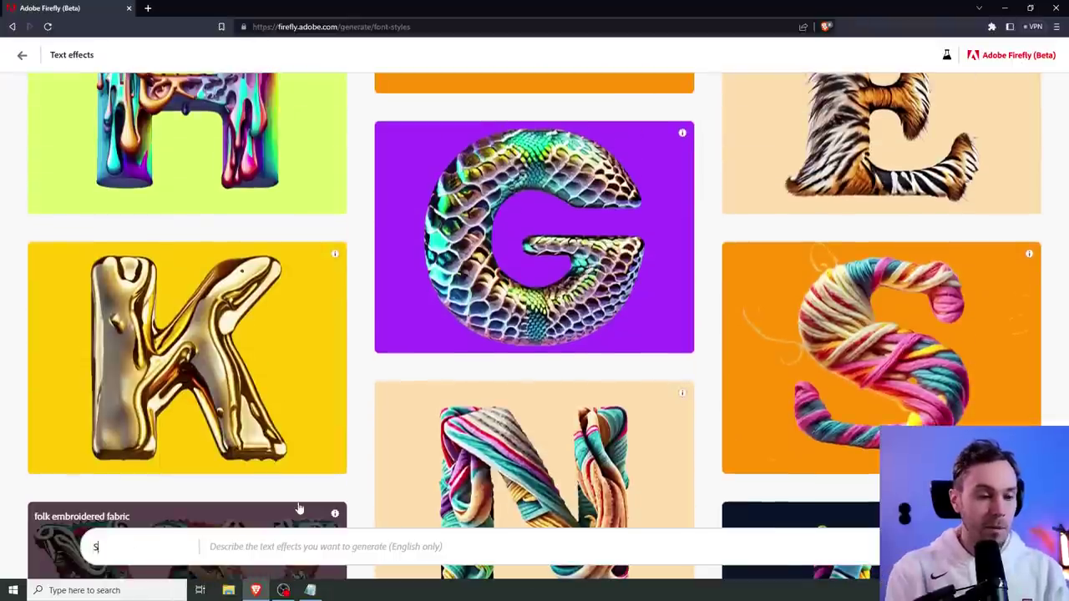
type("UBSCRIBE")
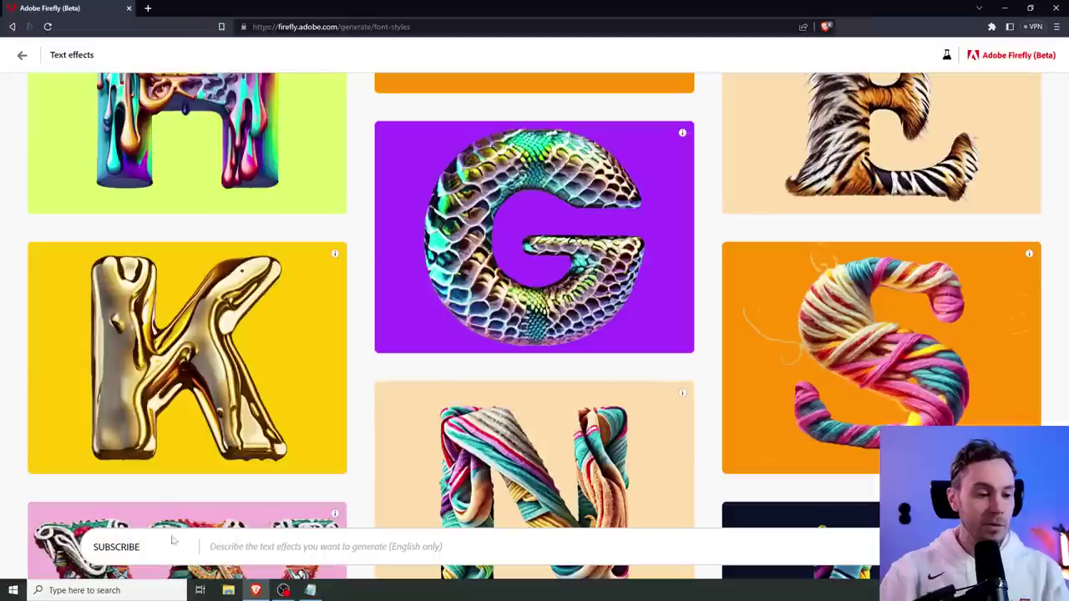
left_click(306, 552)
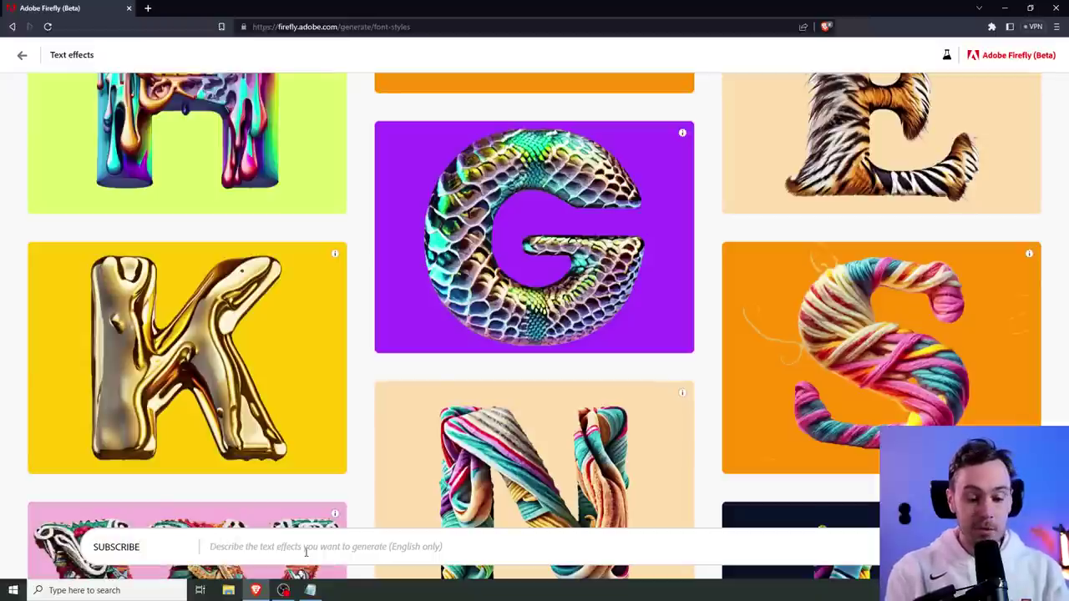
type("Dripping chocol")
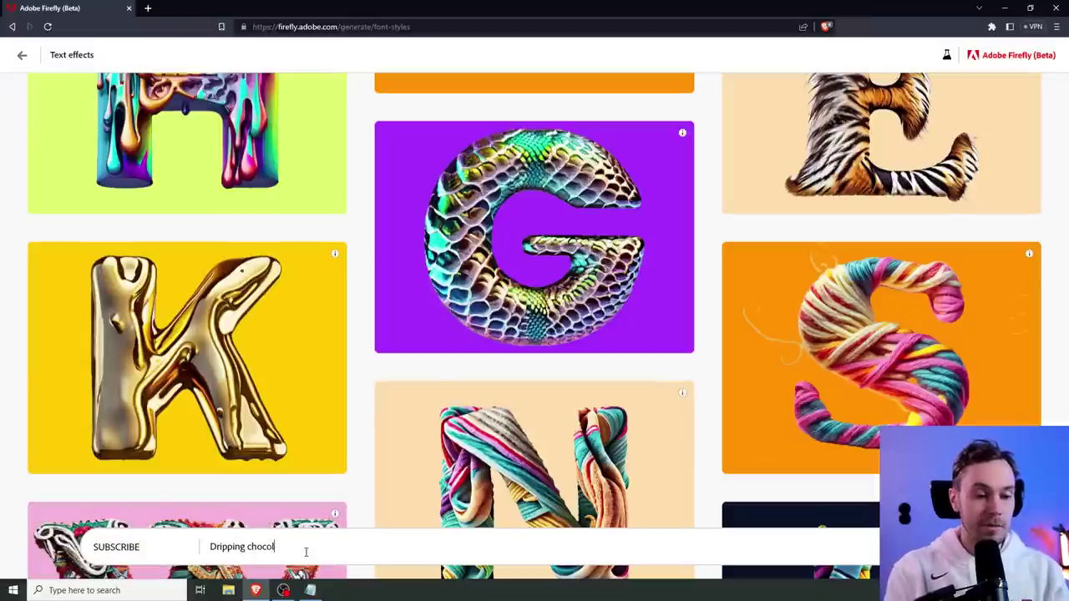
type("ate")
key("Return")
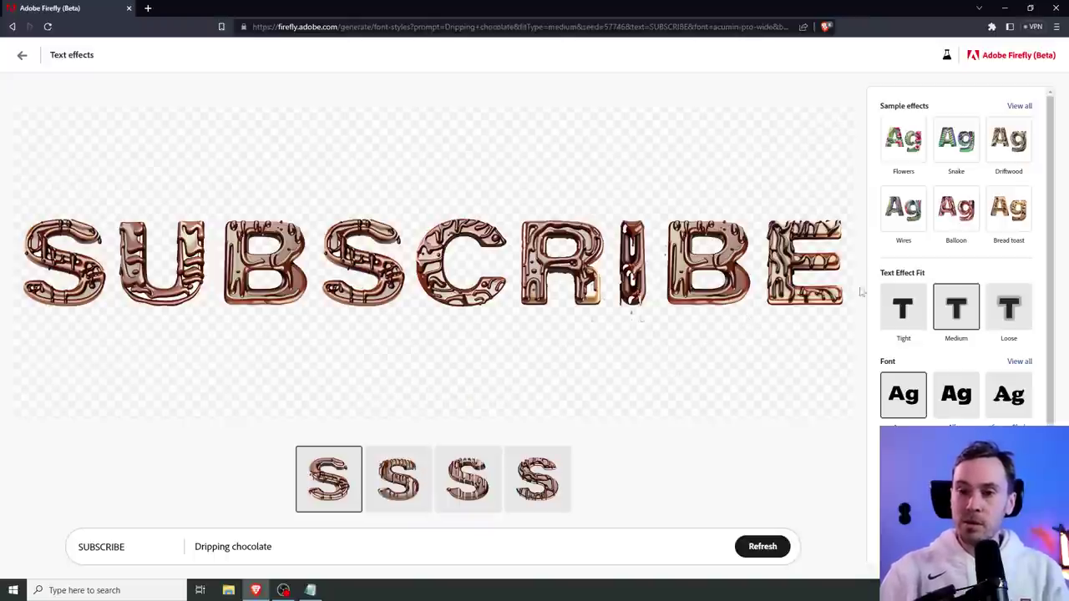
Step: Change the chocolate SUBSCRIBE's Text Effect Fit from Medium to Loose
left_click(1029, 108)
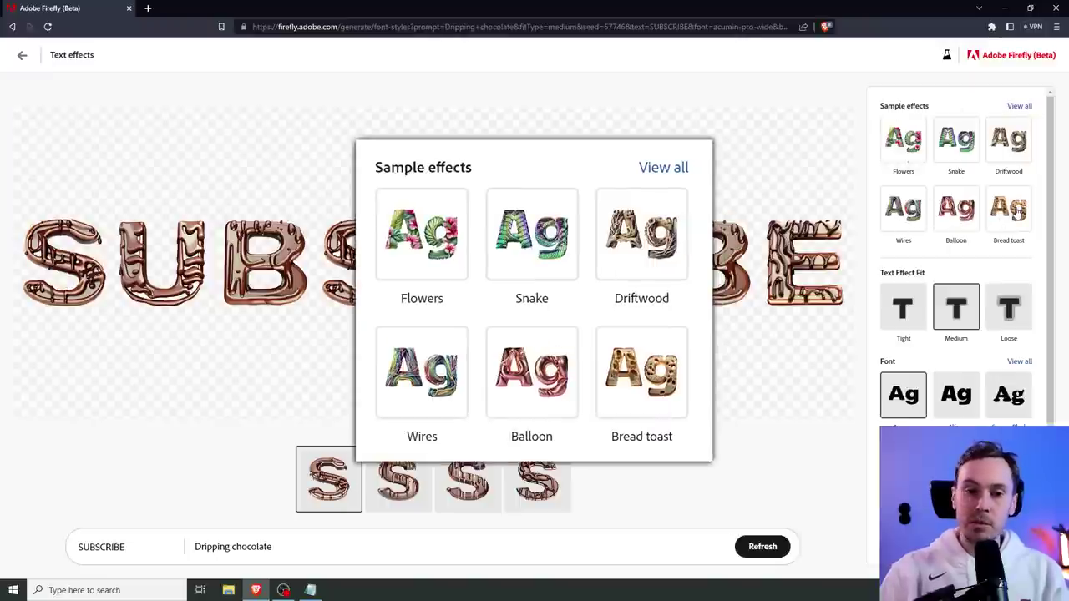
scroll(909, 277, "down", 2)
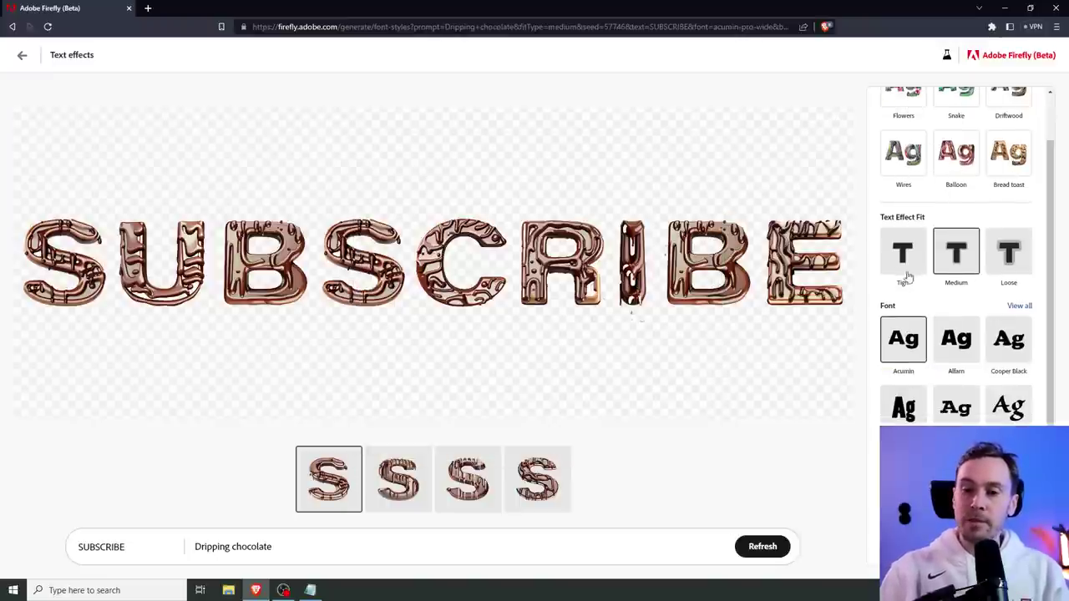
mouse_move(1008, 238)
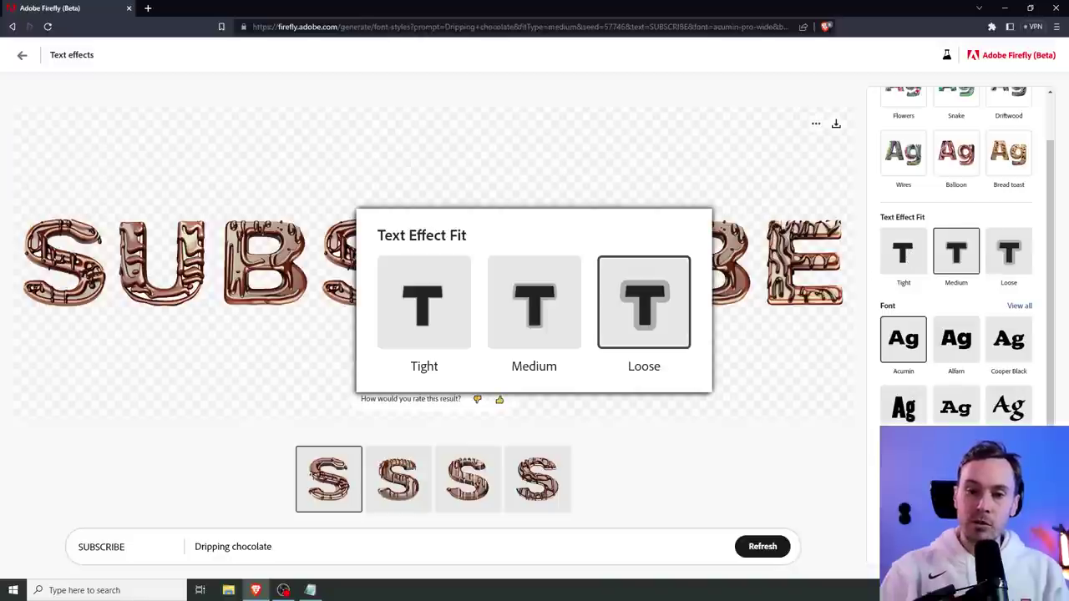
left_click(1007, 257)
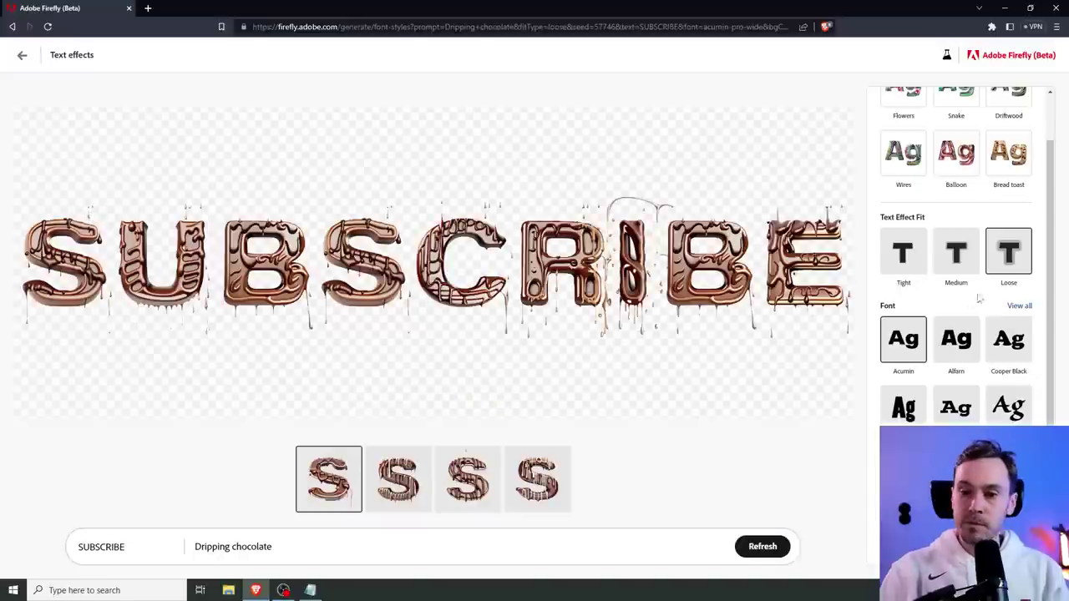
Step: Switch SUBSCRIBE to the Poplar font and make the second chocolate variation the main result
left_click(1019, 306)
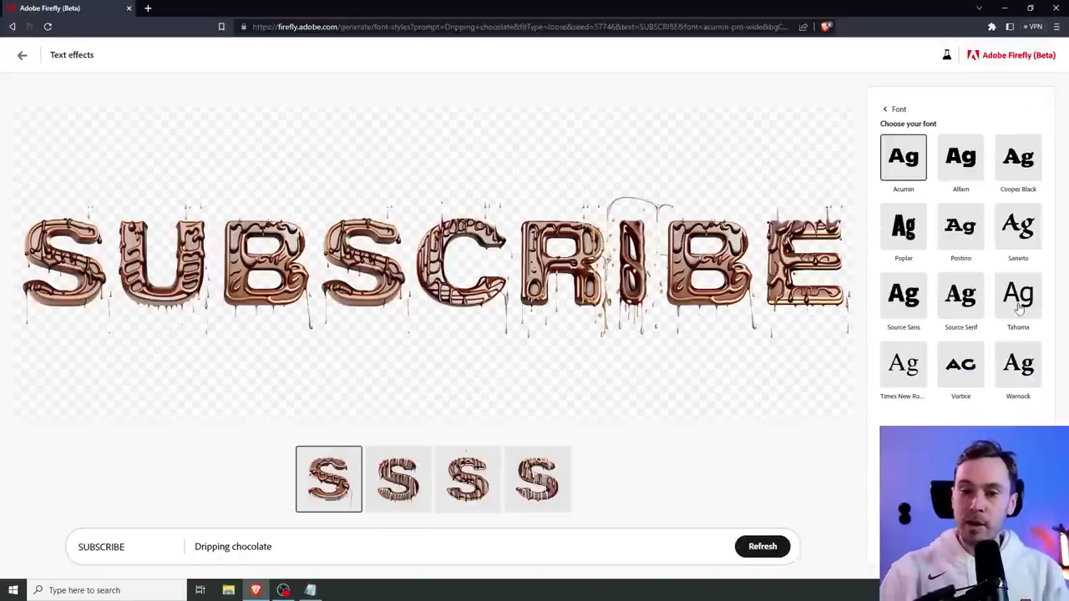
left_click(910, 236)
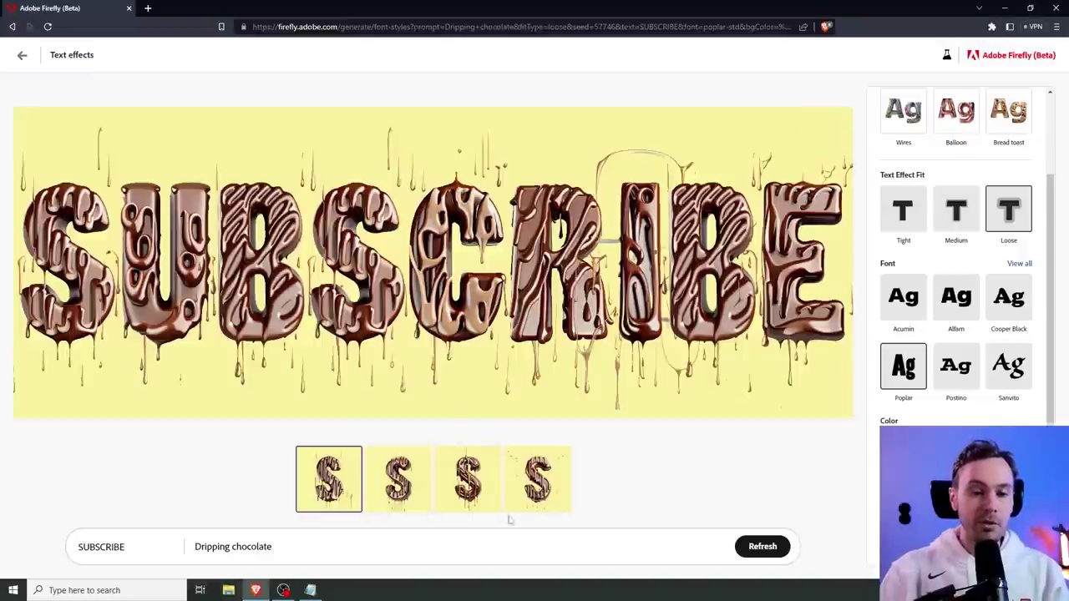
left_click(407, 482)
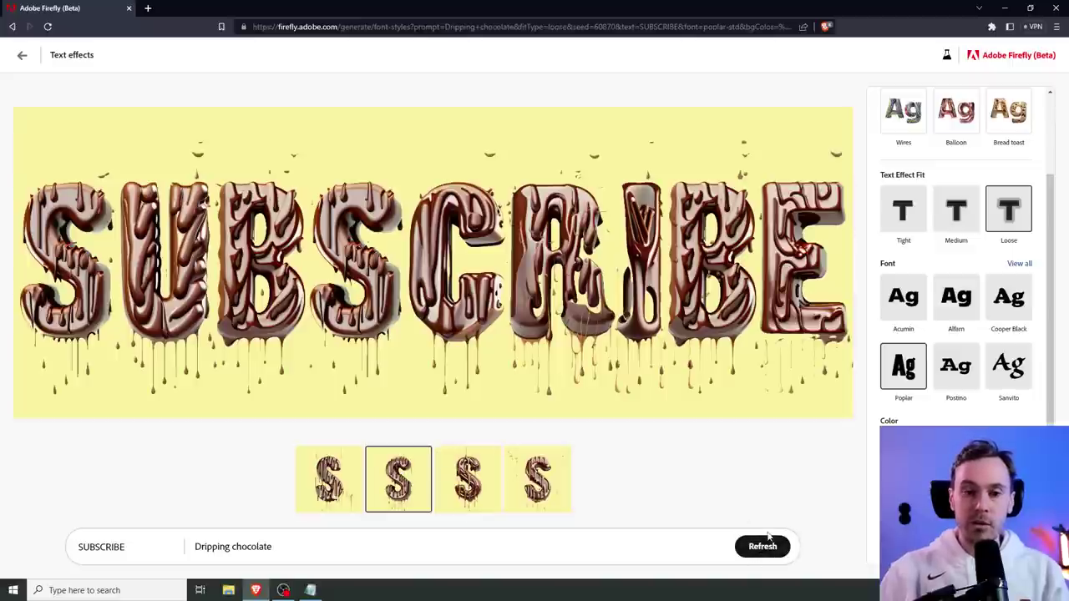
Step: Regenerate the lettering as WATER with the 'Splashes of water' prompt in the Alfarn font
left_click_drag(141, 549, 17, 546)
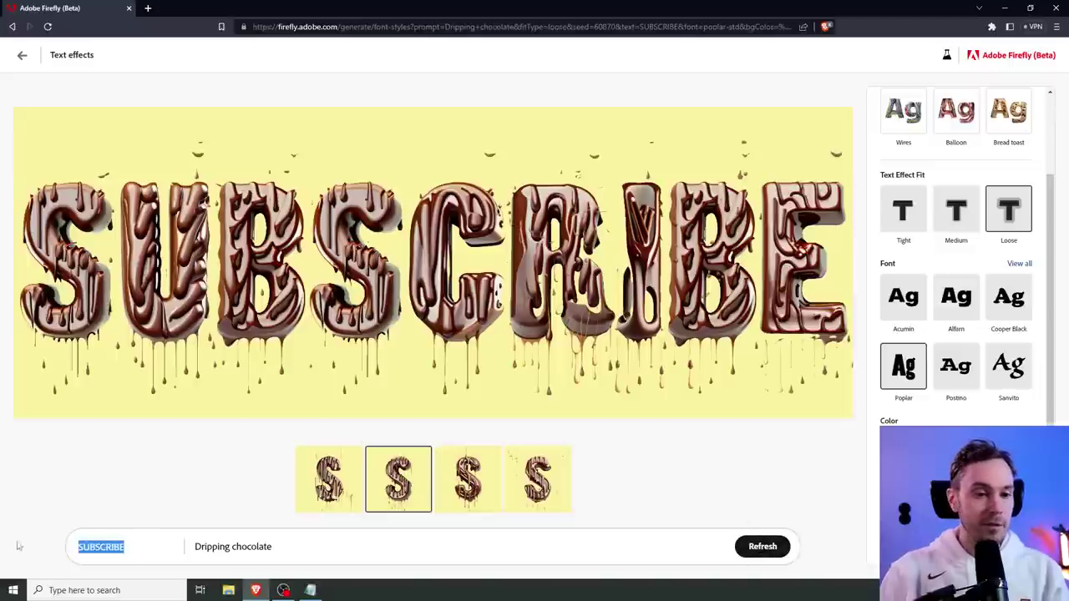
type("WATER")
left_click_drag(283, 561, 148, 537)
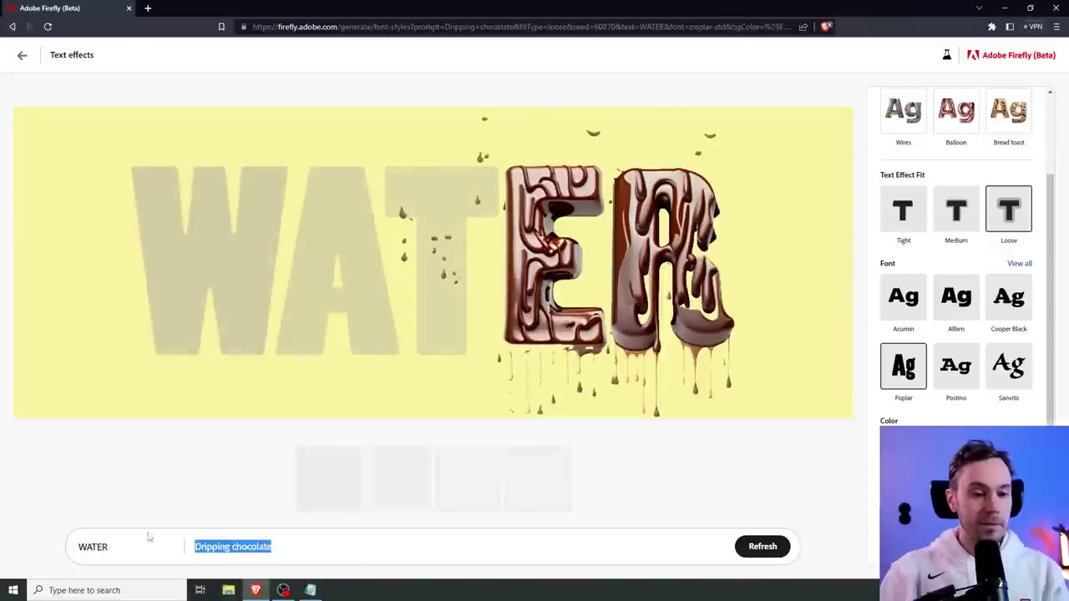
type("Splashes of water")
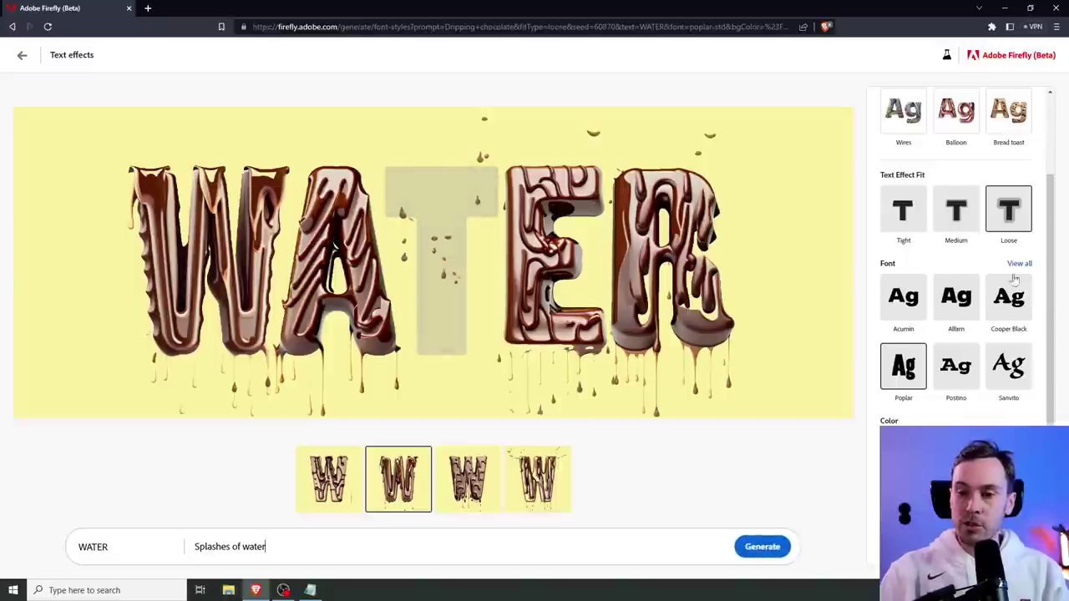
left_click(959, 294)
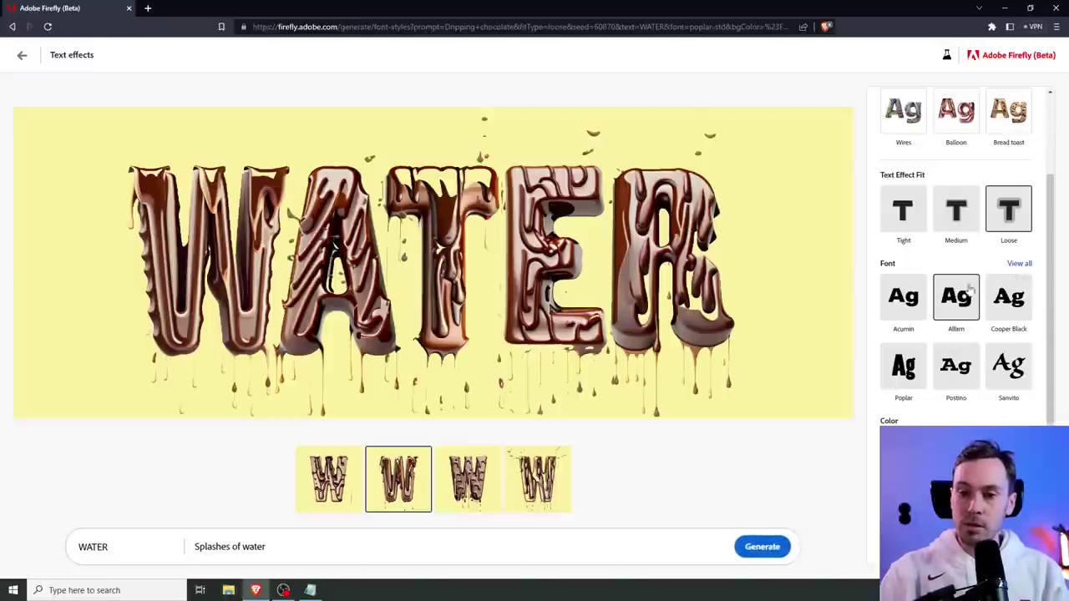
left_click(1019, 264)
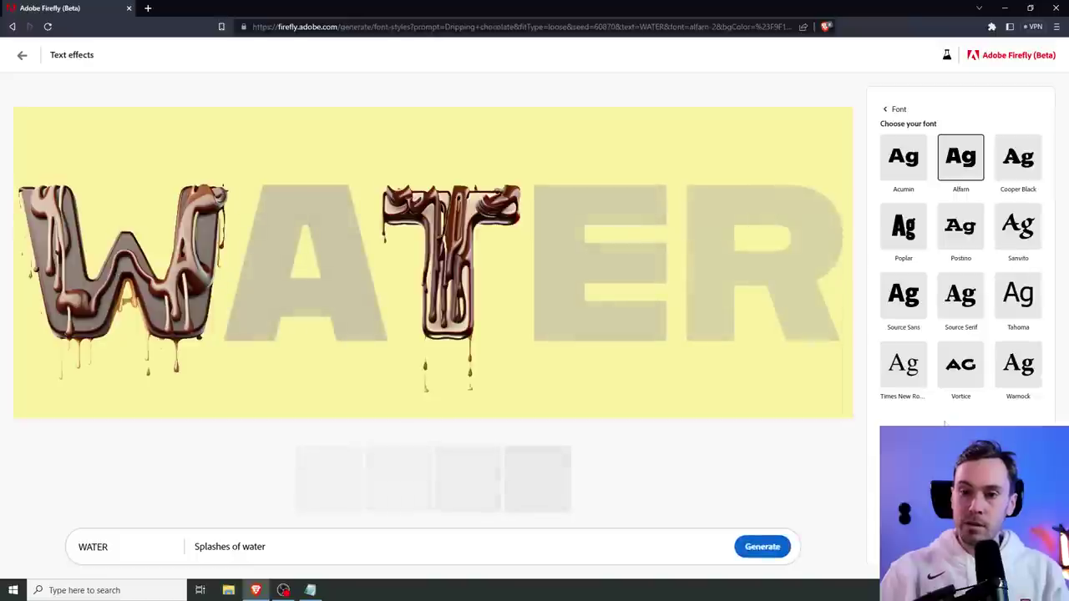
left_click(770, 548)
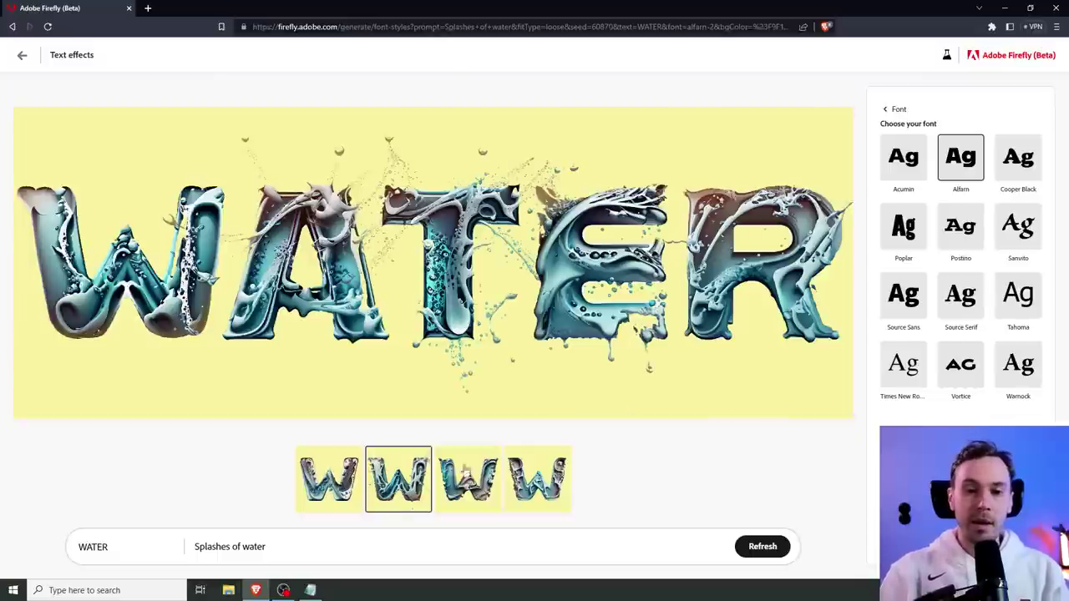
Step: Set the image background colour to light blue
left_click(892, 108)
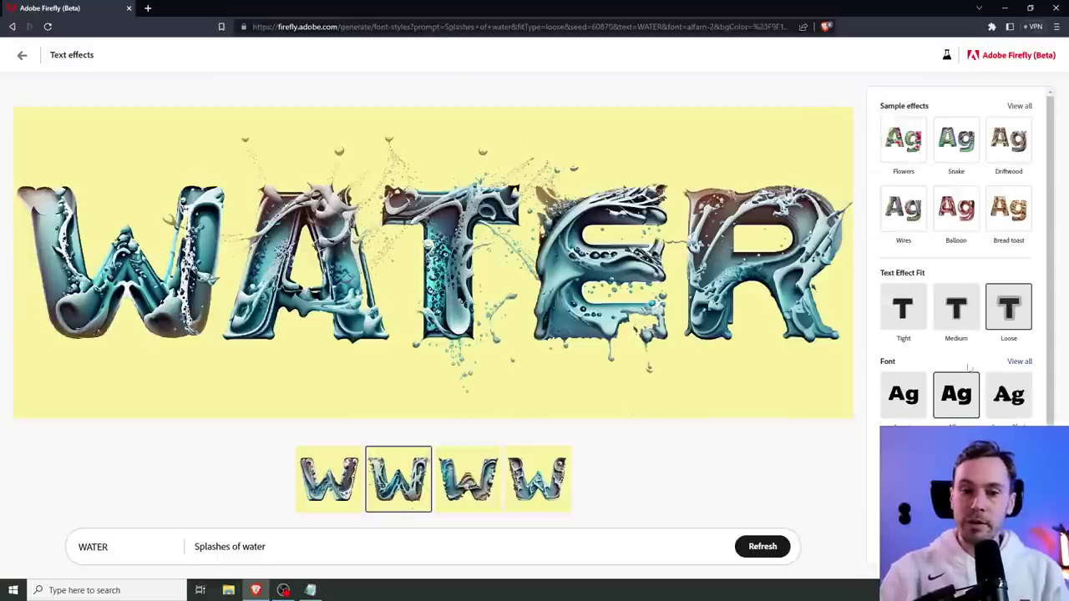
scroll(952, 385, "down", 1)
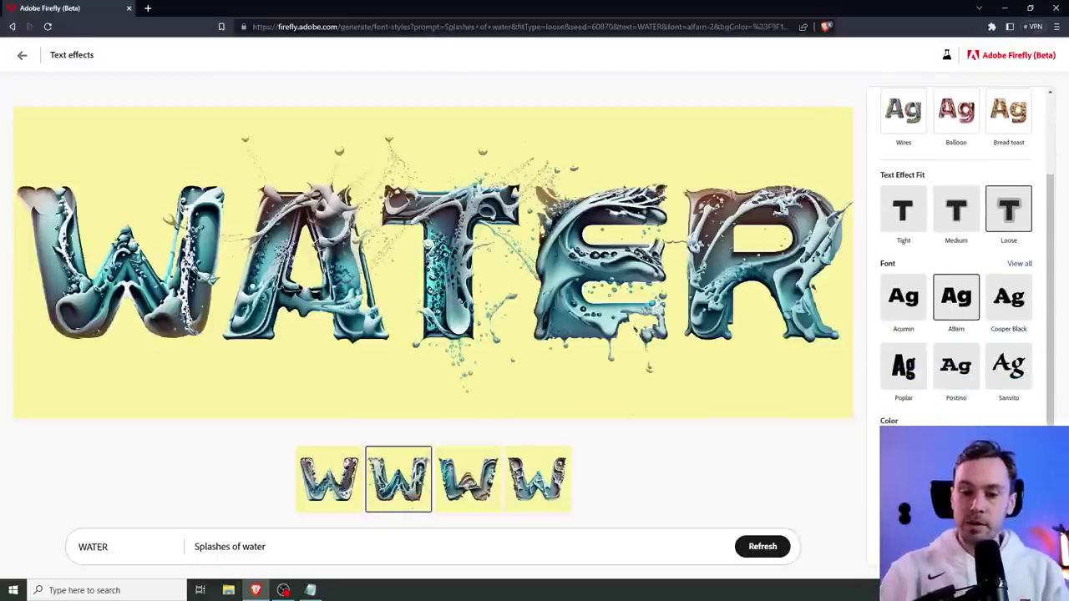
left_click(902, 467)
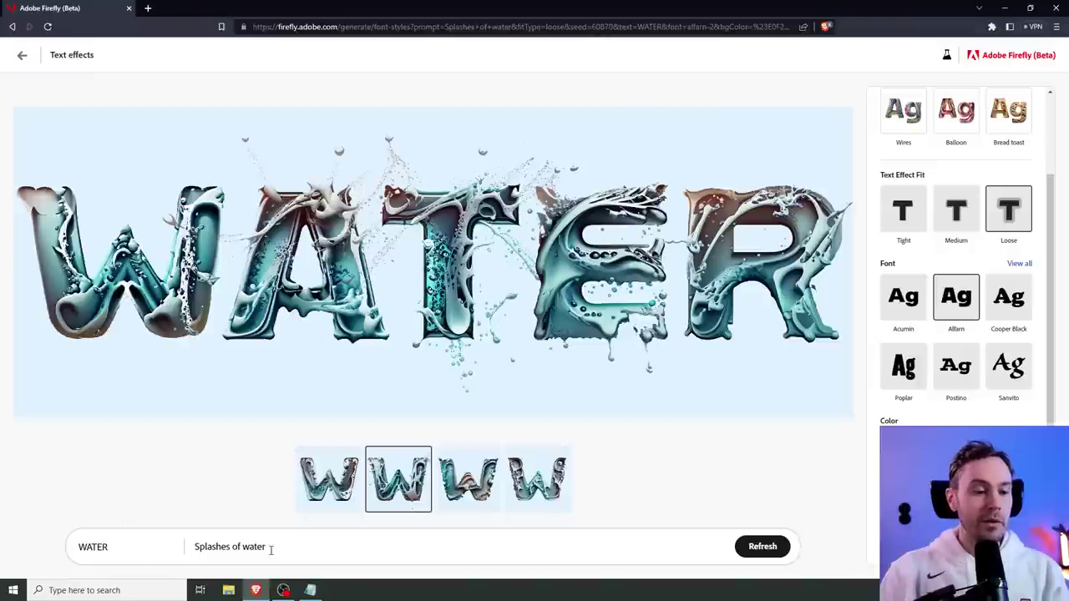
Step: Replace WATER with KAMPH and regenerate the splashing water lettering
left_click_drag(132, 549, 20, 548)
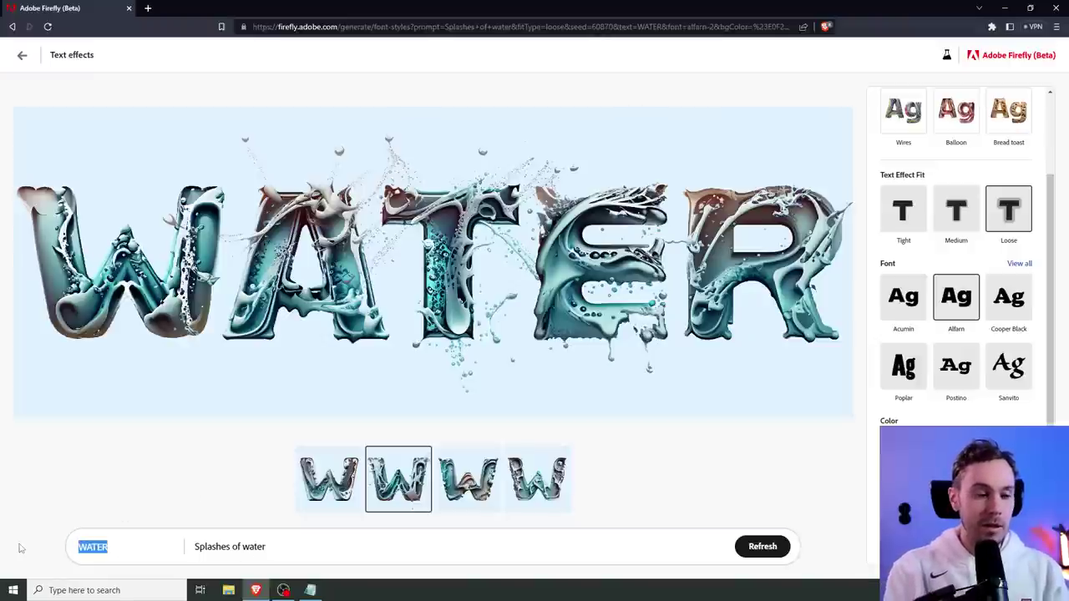
type("KAMPH")
key("Return")
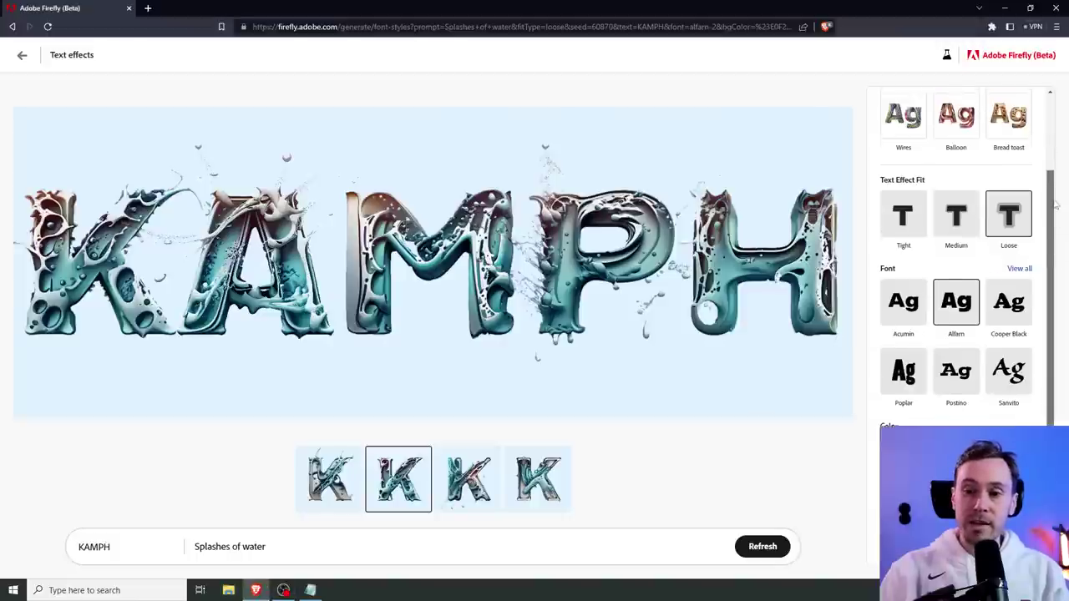
scroll(1054, 227, "up", 2)
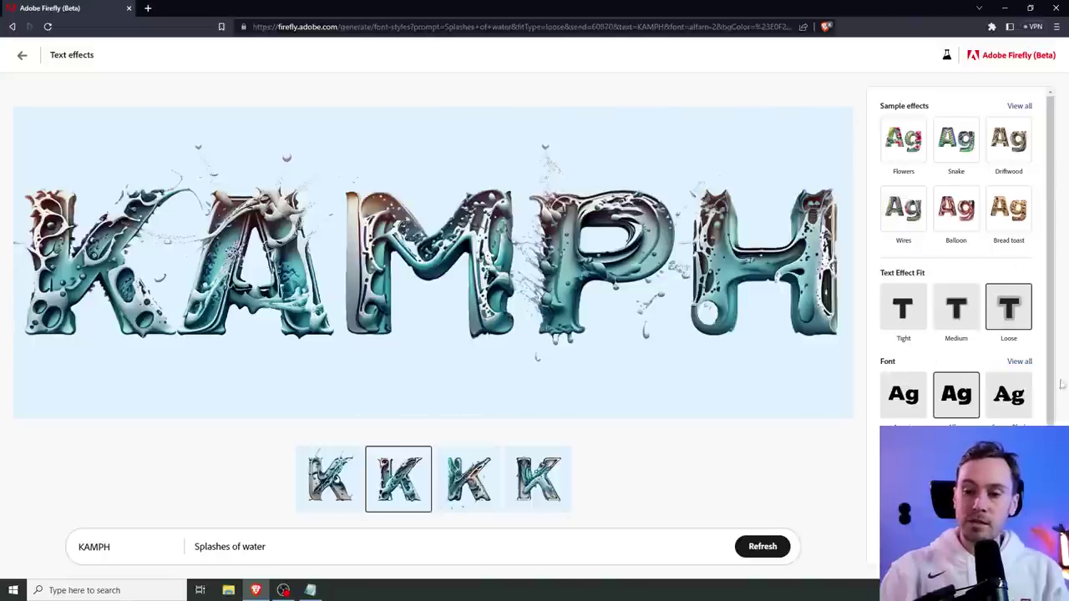
scroll(1063, 384, "down", 1)
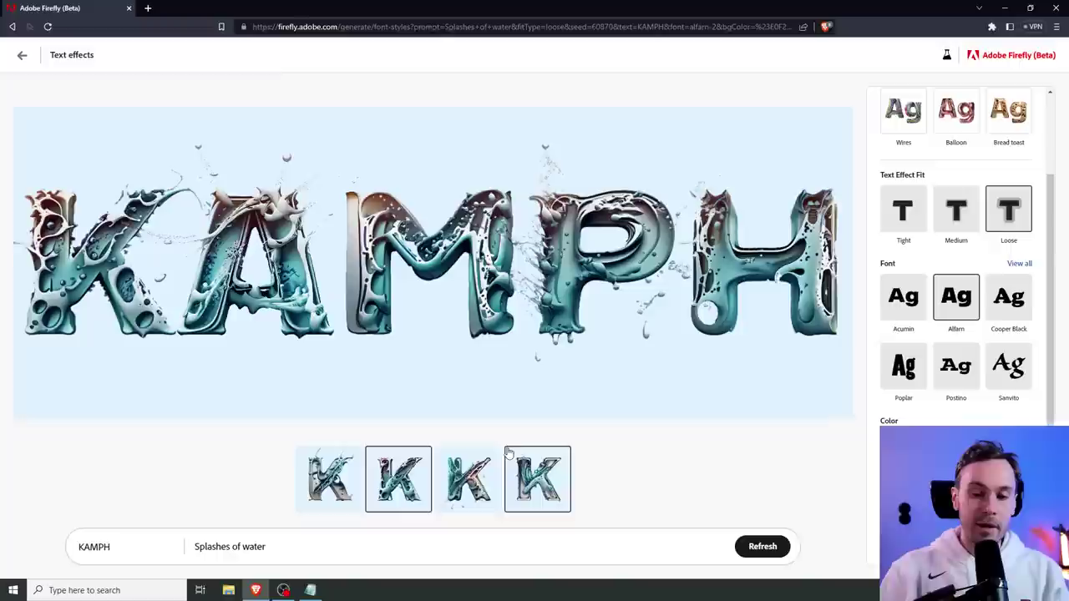
scroll(982, 215, "up", 1)
Step: Apply the Jungle vine sample effect to KAMPH with Text Effect Fit set to Tight
left_click(1021, 107)
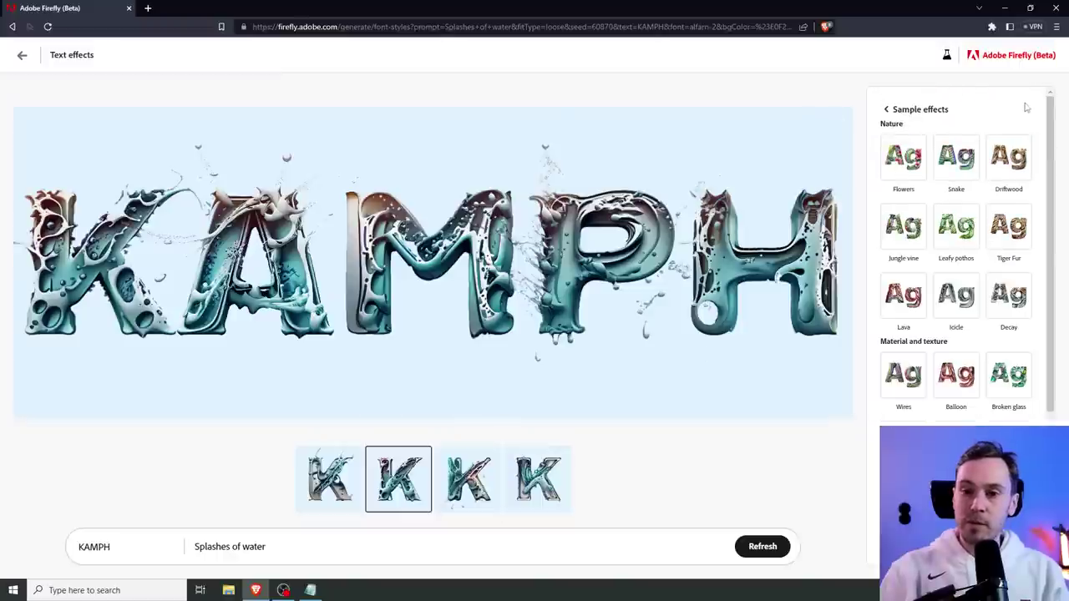
left_click(906, 247)
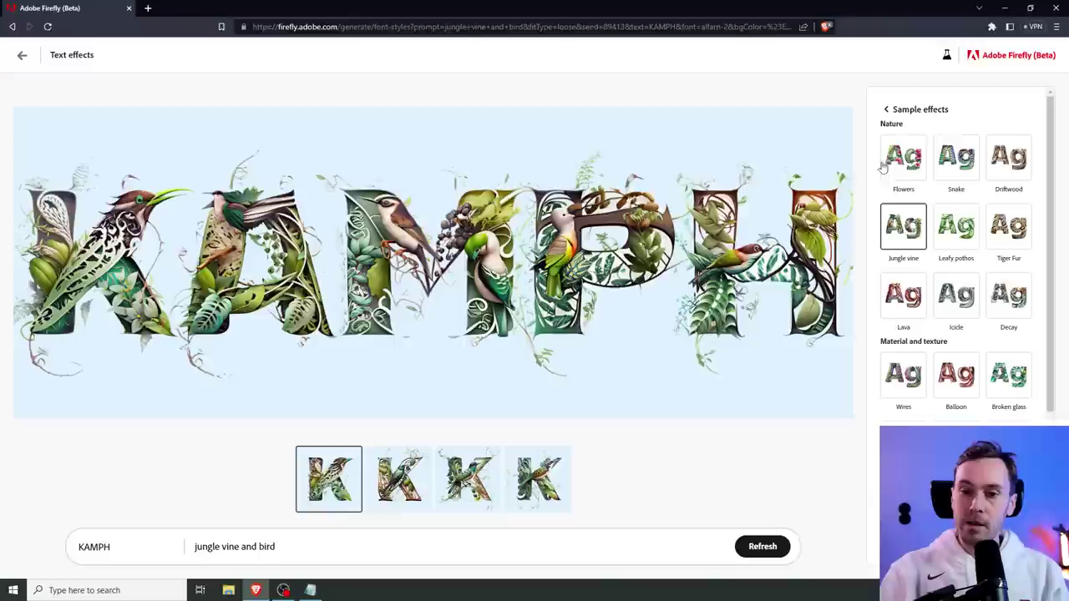
left_click(887, 110)
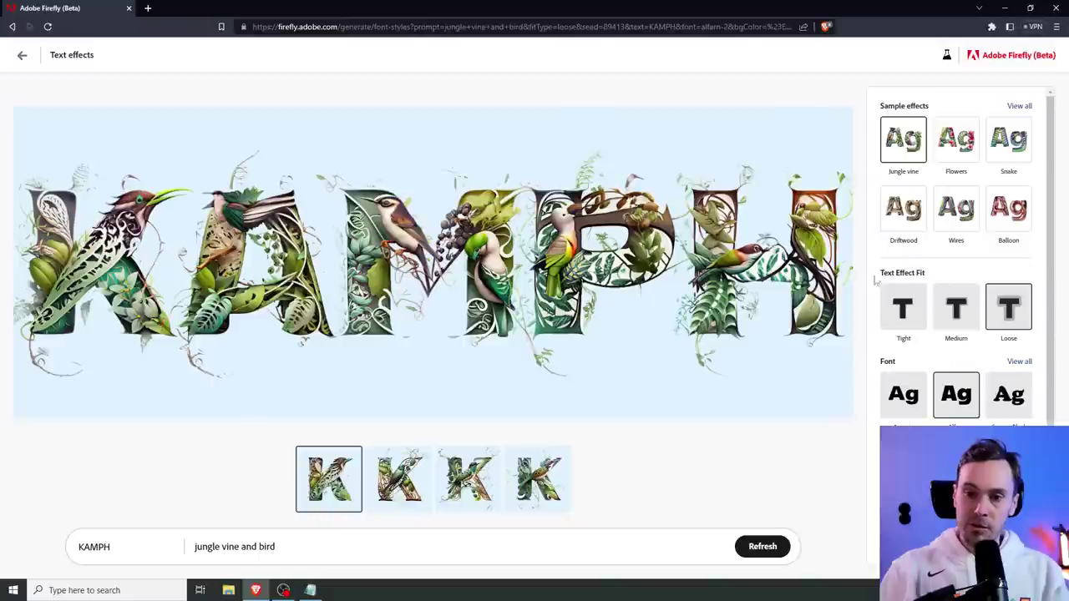
left_click(903, 308)
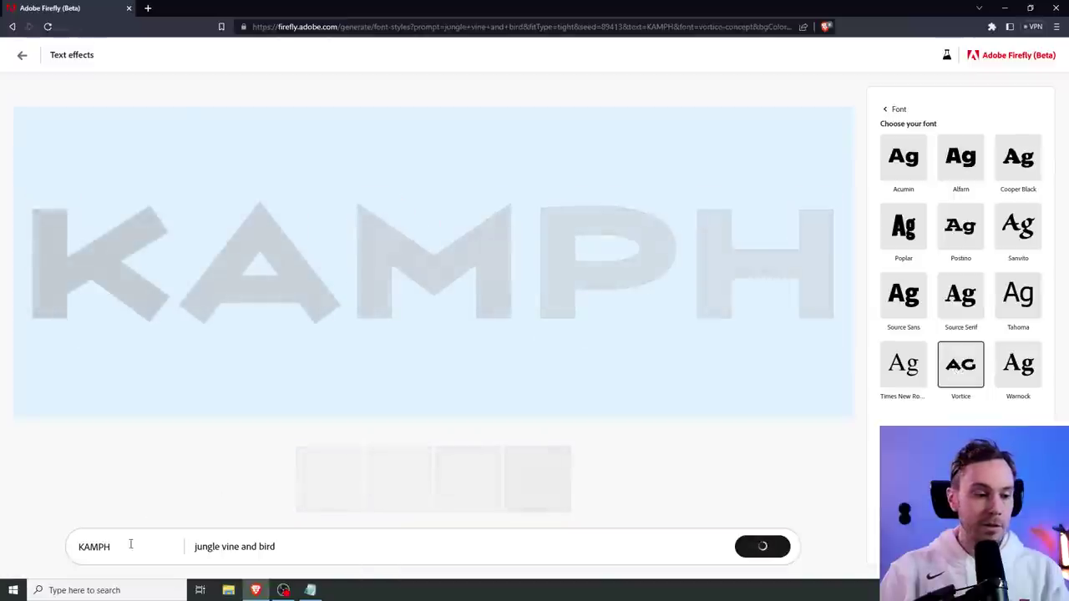
Step: Generate the word CANDY with the 'various candy' effect prompt
left_click_drag(130, 544, 31, 539)
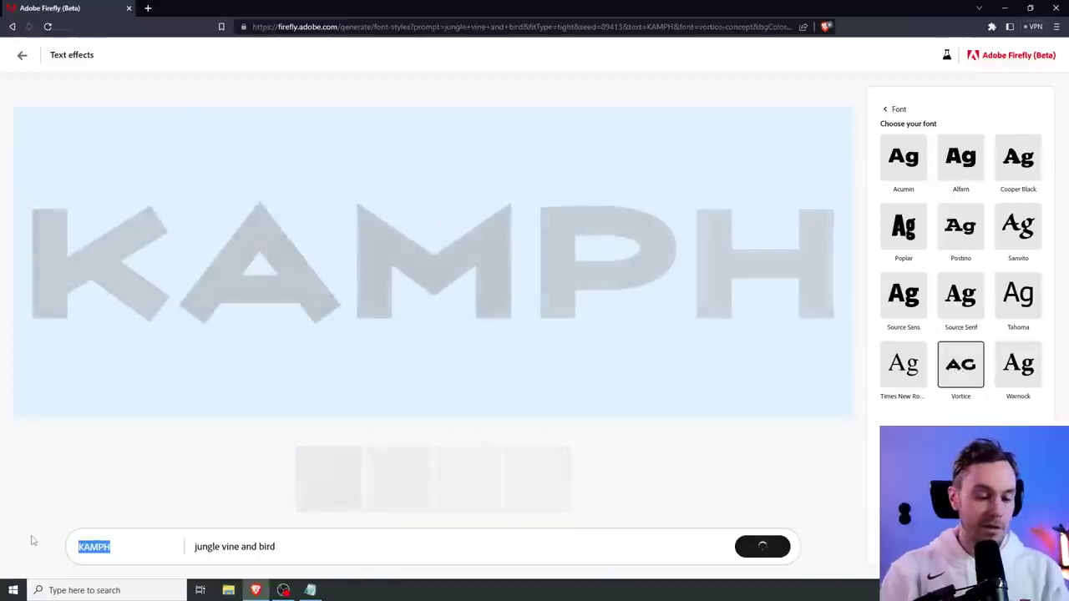
type("CANDY")
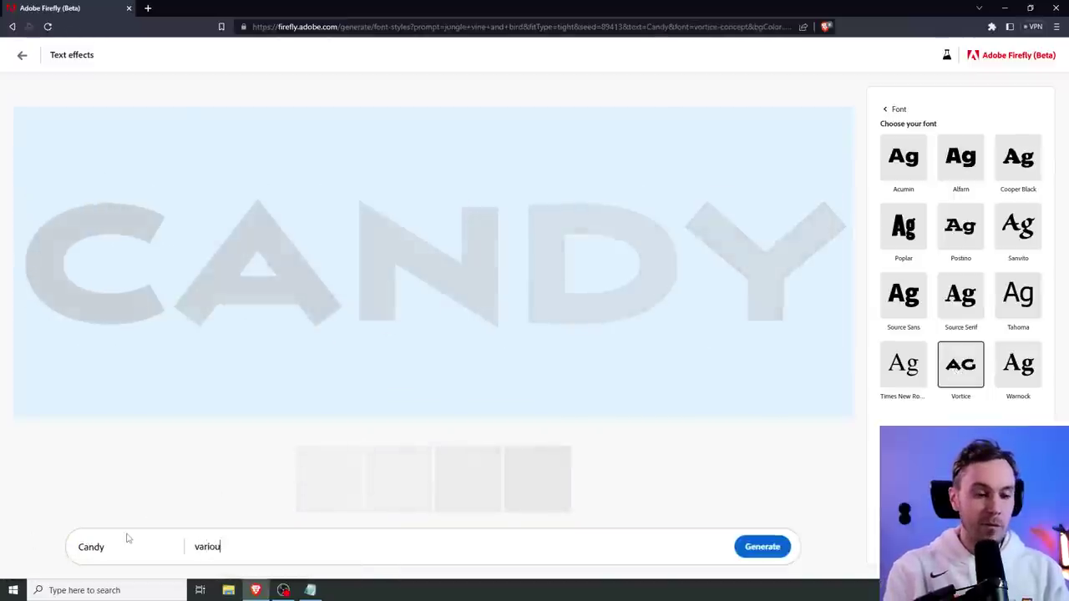
type("candy")
key("Return")
Step: Download the CANDY image as Firefly_various+candy_89413.jpg and open it
left_click(888, 110)
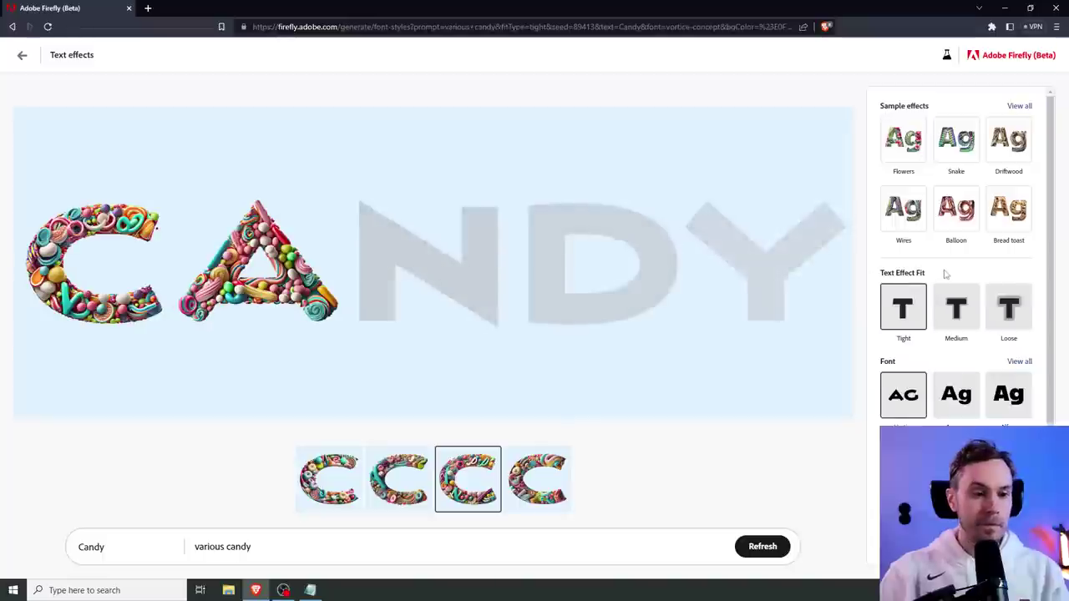
scroll(945, 276, "down", 2)
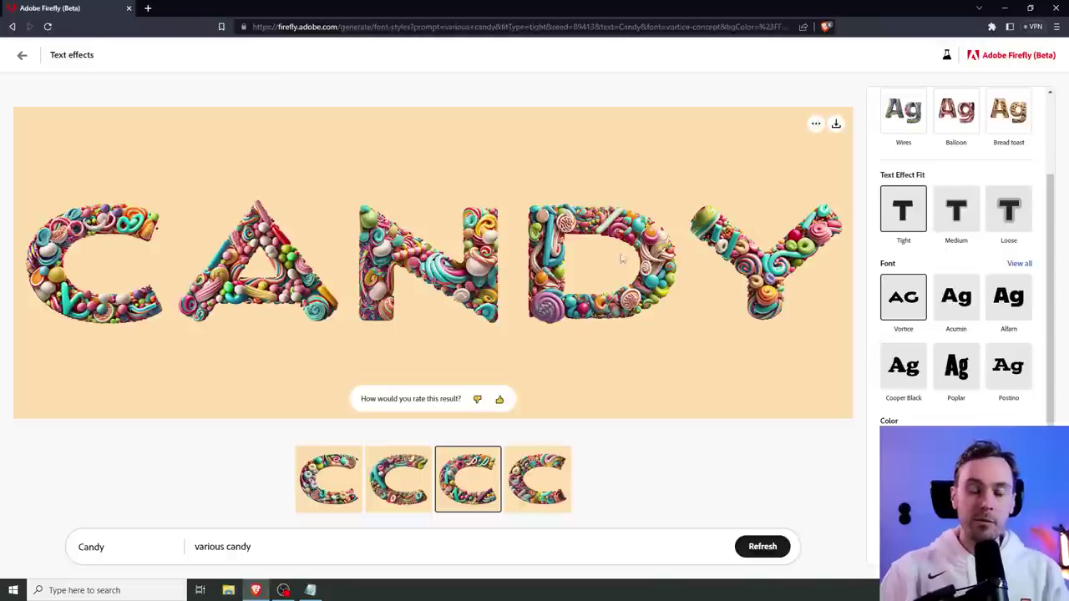
left_click(816, 124)
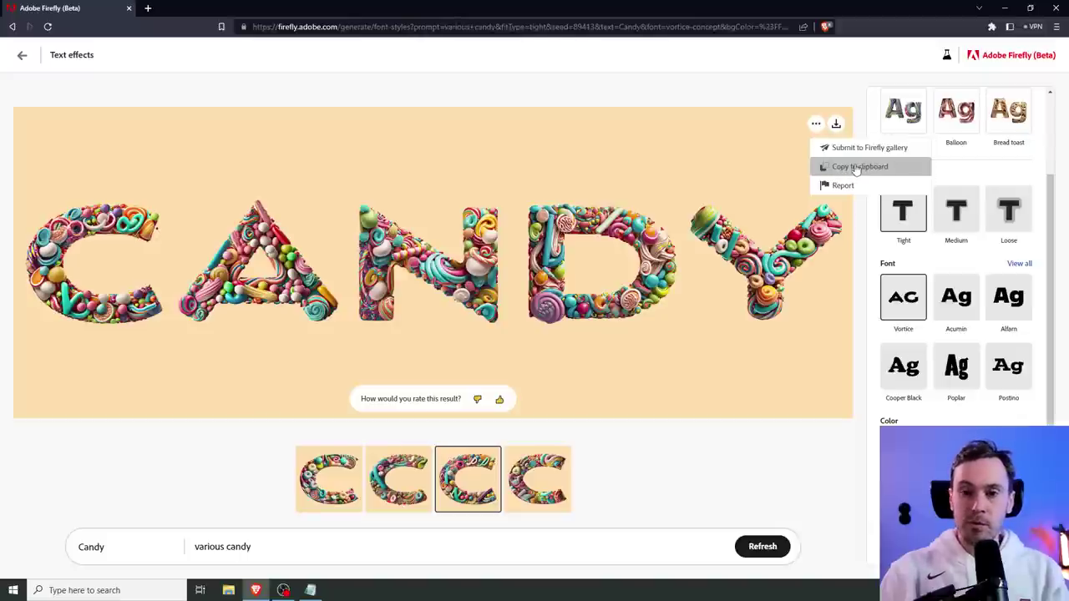
left_click(835, 124)
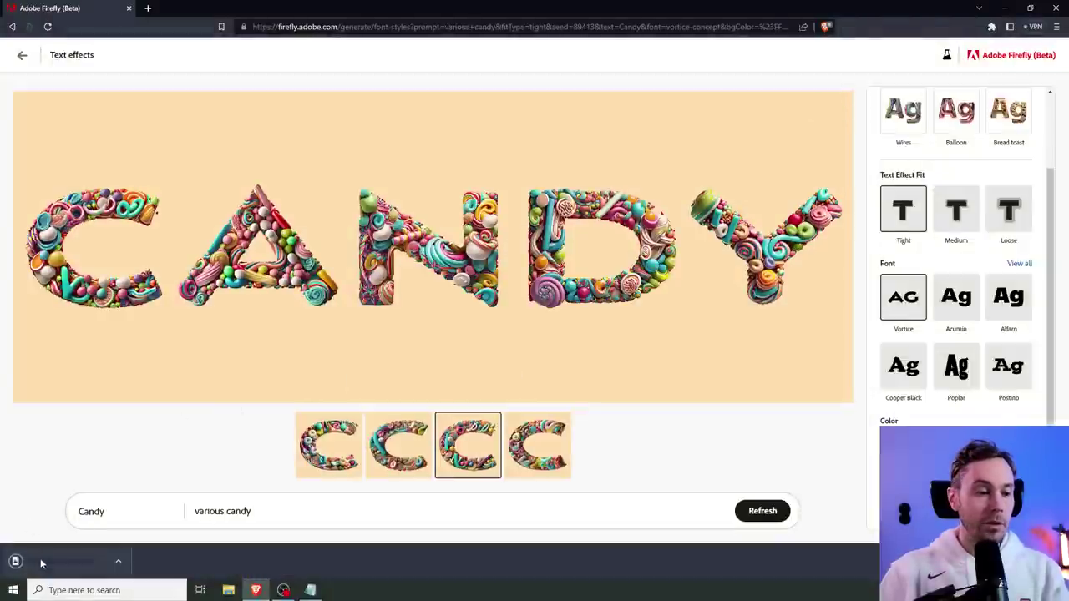
left_click(41, 563)
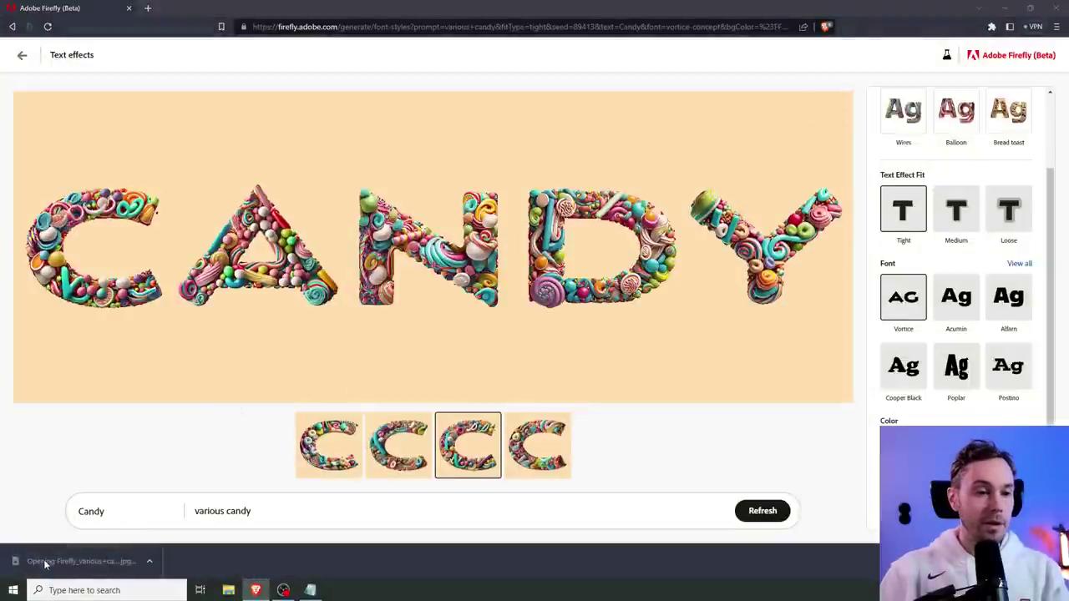
Step: Zoom out to 44% and pan across the CANDY image in Photos to view every letter
scroll(30, 427, "up", 5)
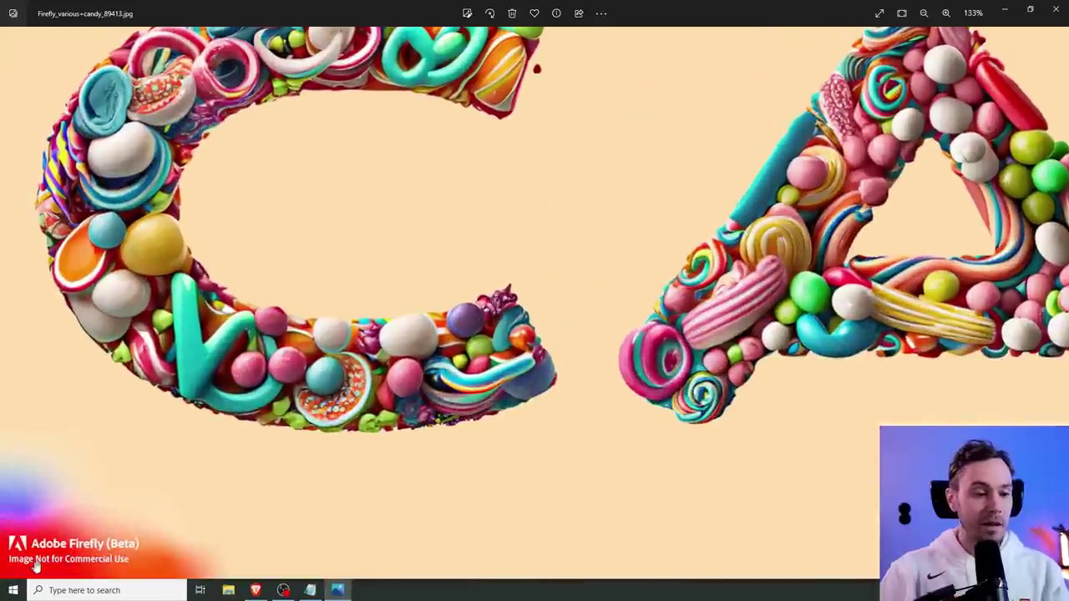
scroll(528, 369, "down", 3)
scroll(528, 369, "down", 2)
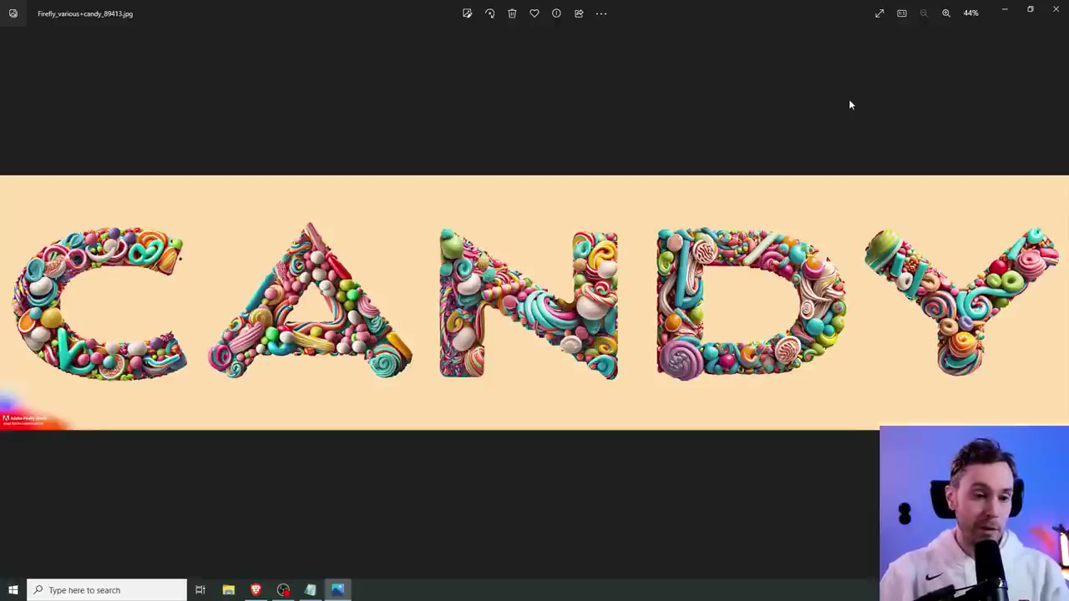
scroll(701, 297, "up", 5)
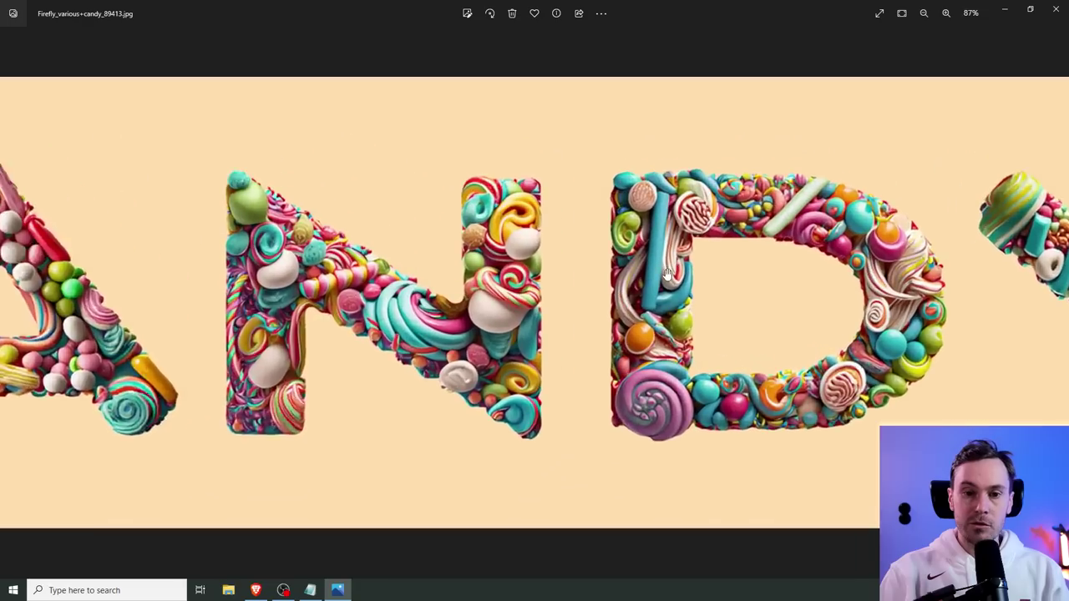
scroll(665, 264, "down", 1)
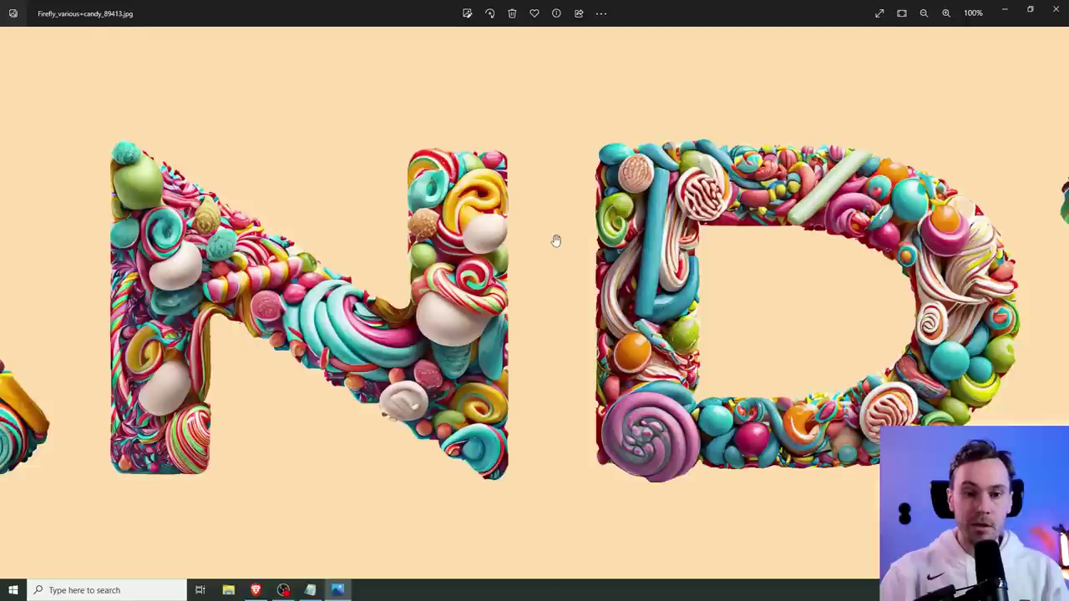
left_click_drag(260, 305, 482, 290)
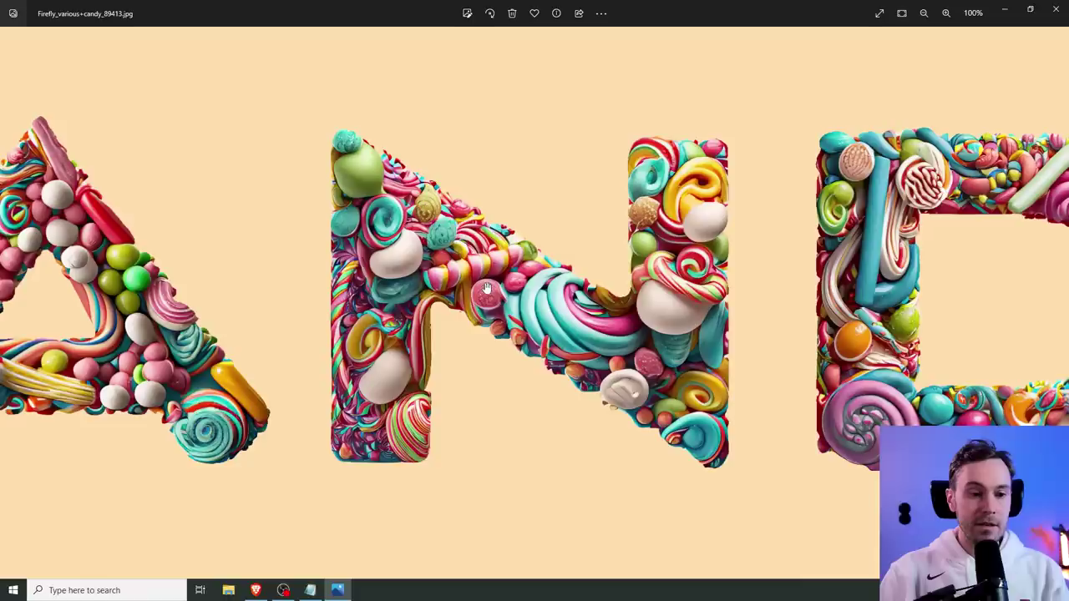
left_click_drag(412, 447, 597, 446)
scroll(597, 446, "up", 5)
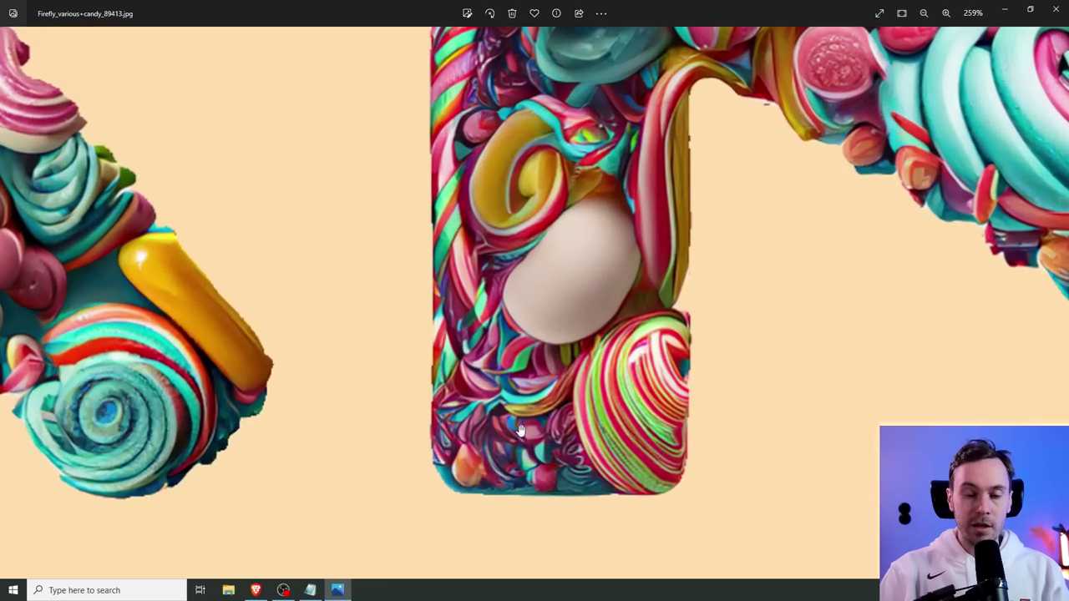
scroll(600, 382, "down", 5)
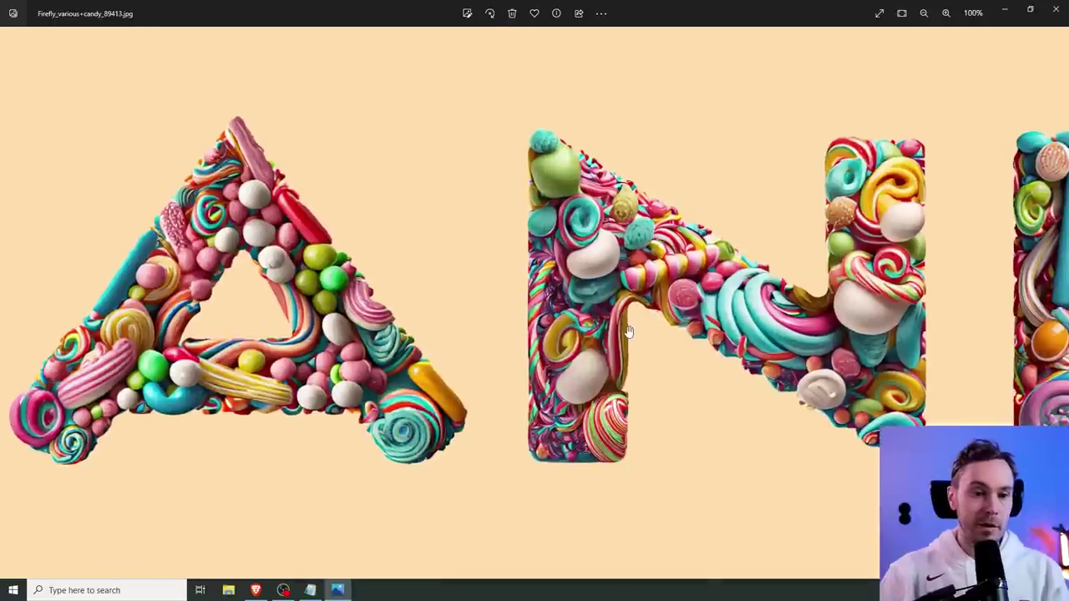
scroll(699, 370, "down", 4)
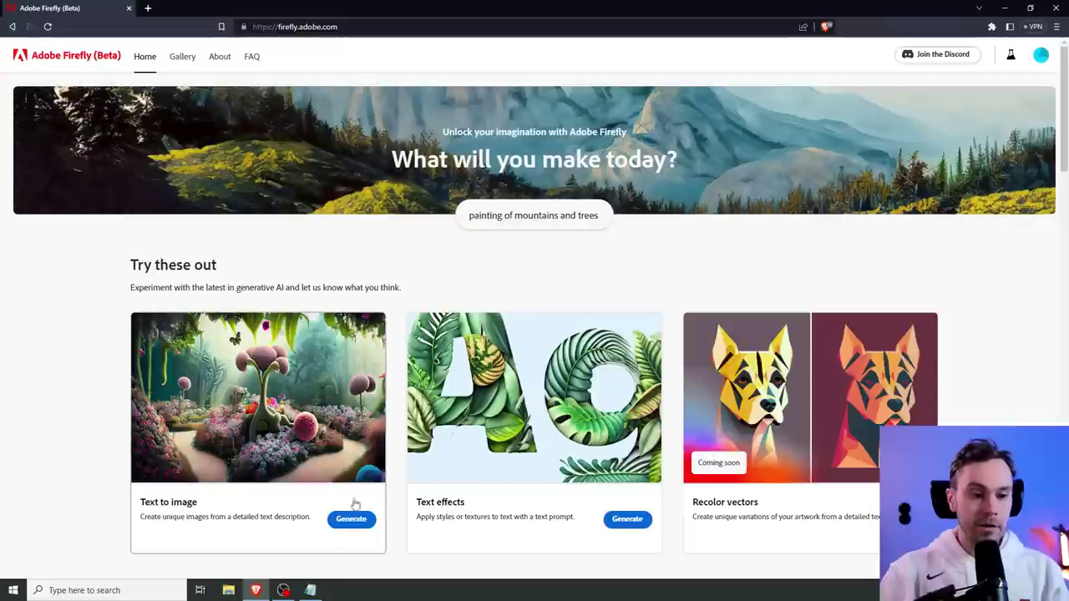
Step: Open Text to image from the Firefly home page and scroll far down its community gallery
left_click(352, 520)
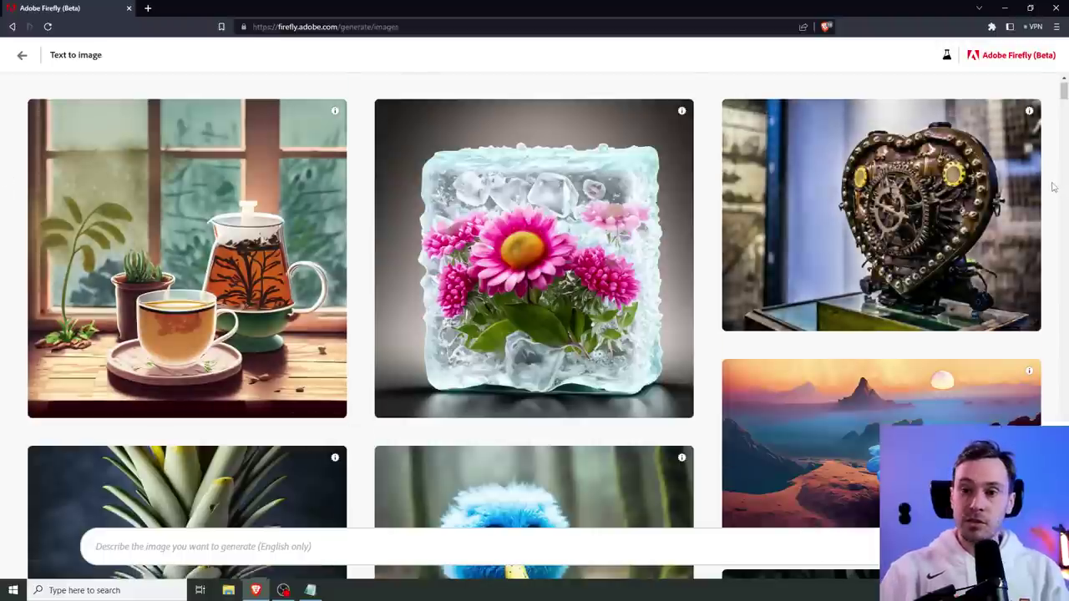
scroll(1054, 189, "down", 2)
scroll(1054, 189, "down", 3)
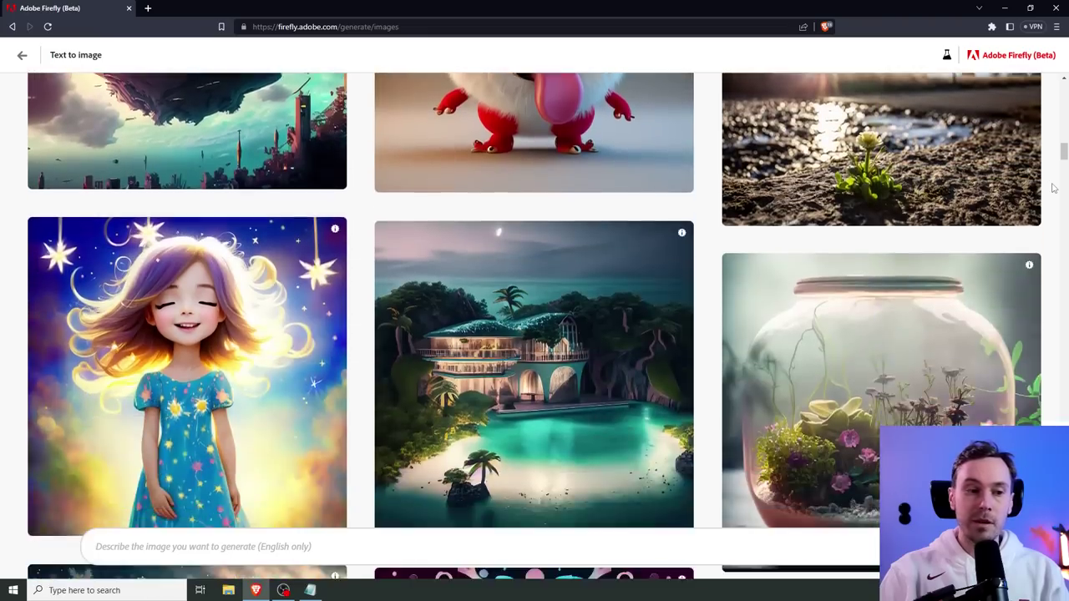
scroll(1054, 189, "down", 5)
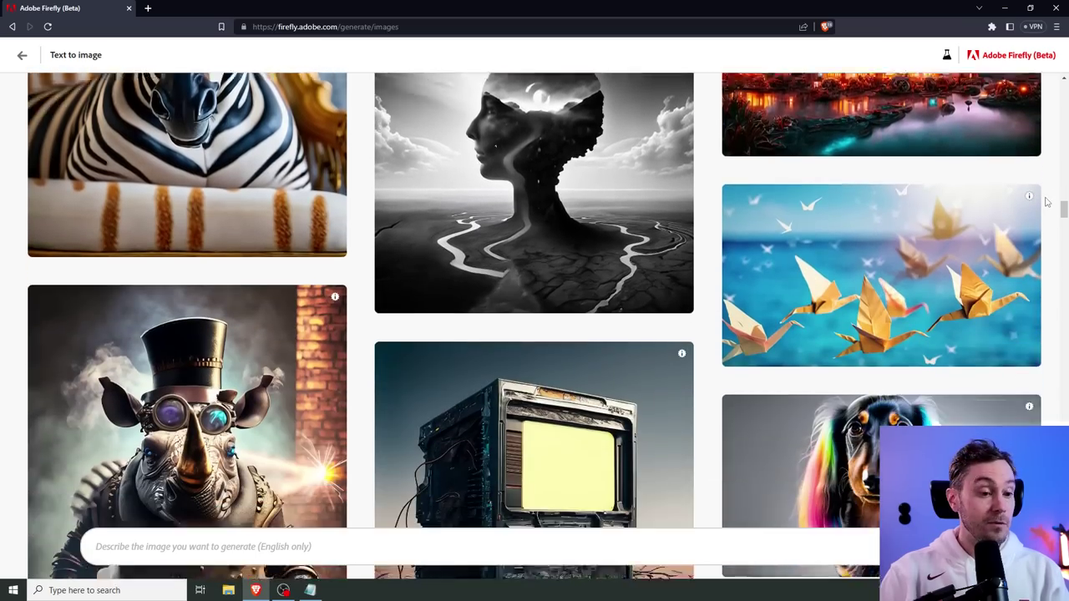
scroll(1046, 202, "down", 3)
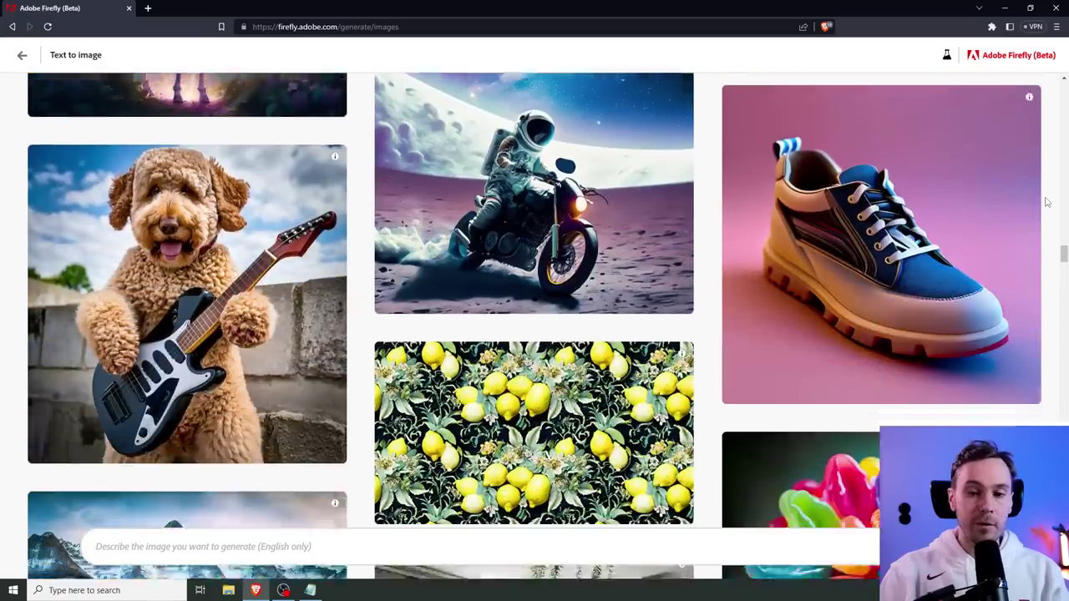
scroll(1045, 201, "down", 15)
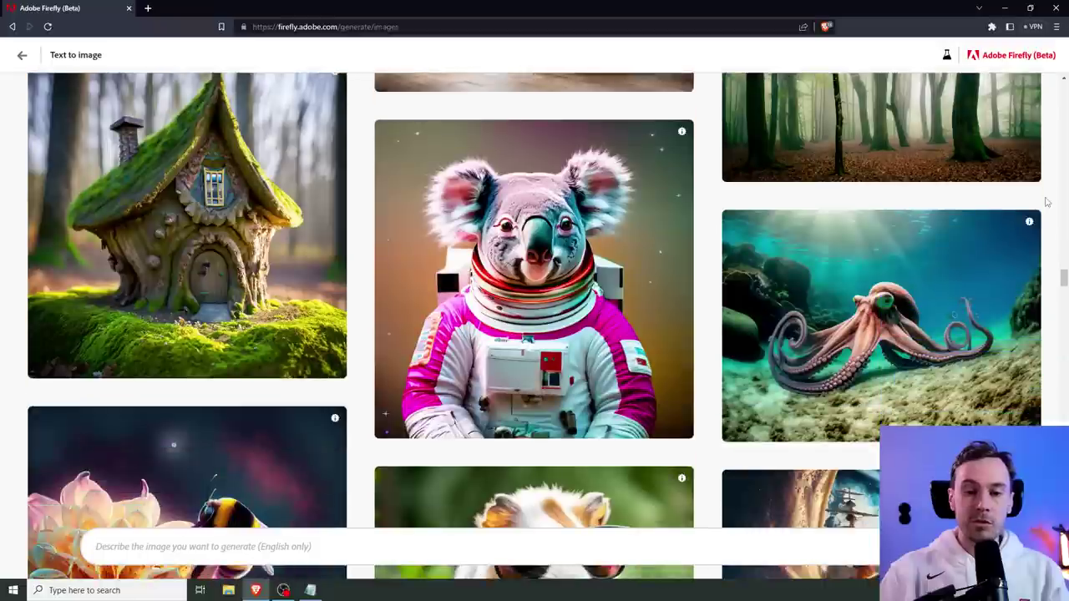
scroll(1045, 201, "down", 1)
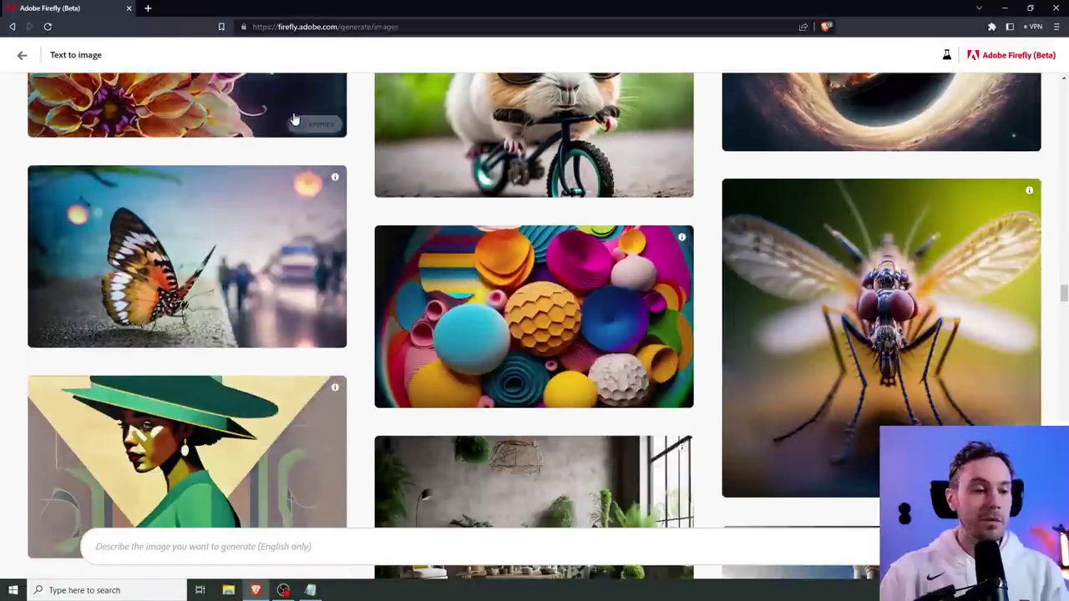
Step: Paste the 3D fluffy alpaca with big reflective eyes in a tropical jungle prompt and generate
left_click(403, 480)
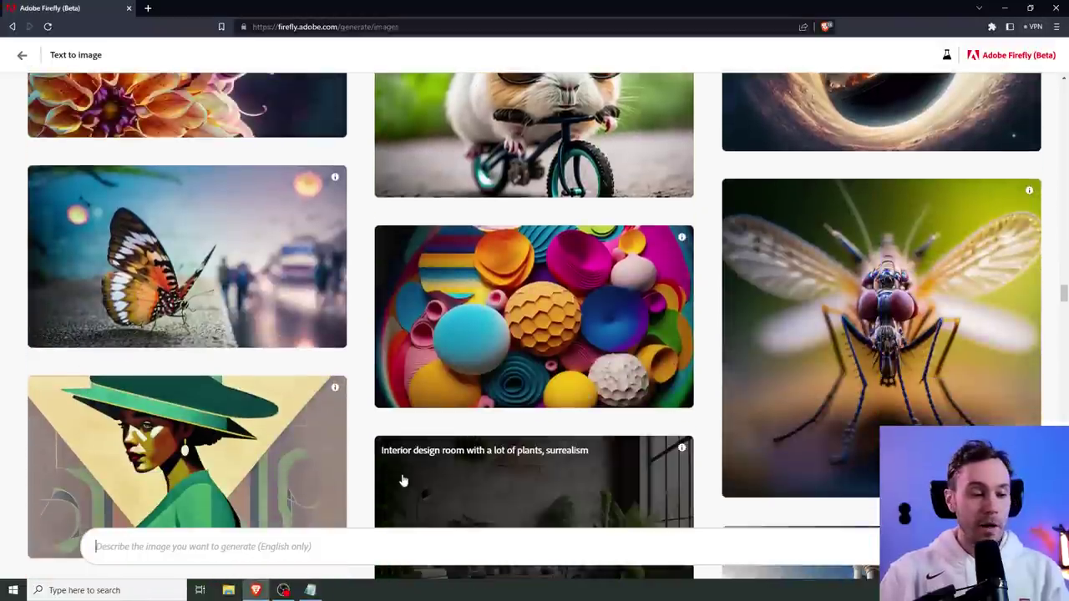
type("3d fluffy alpaca, adorable, cute big circular reflective eyes, long fuzzy fur, 3d render, cinematic smooth, intricate detail, cinematic. Vibrant tropical jungle in background")
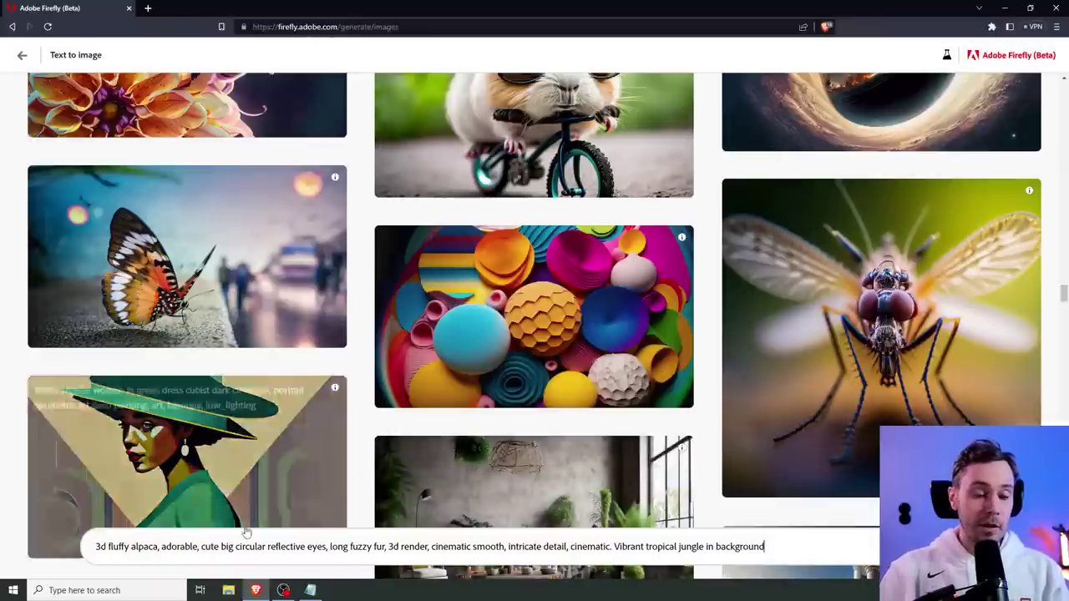
key("Return")
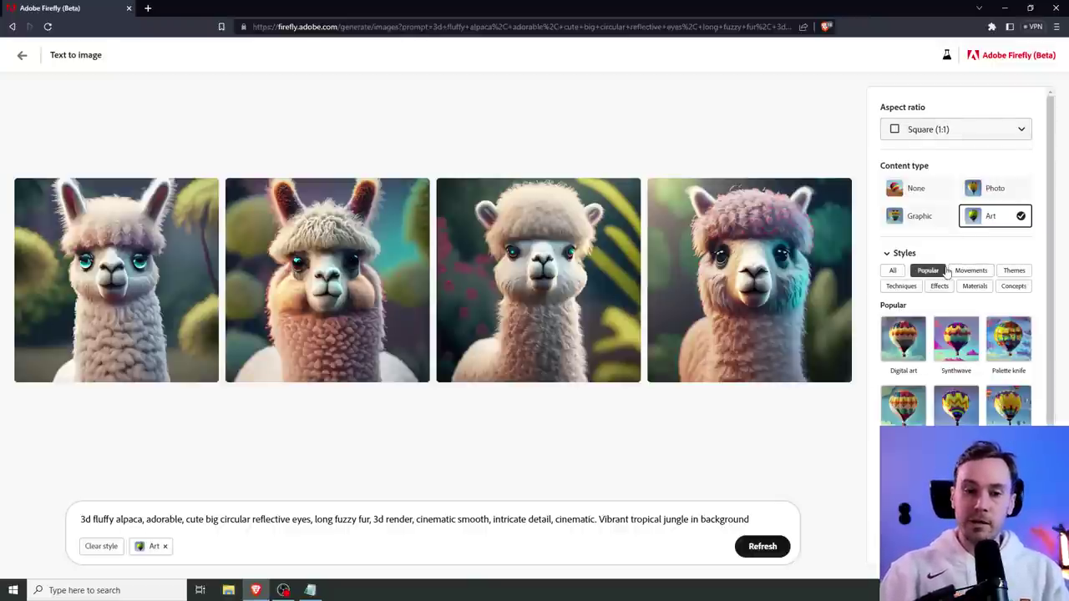
Step: Enlarge the first alpaca result and cycle through all four variations back to the first
left_click(119, 271)
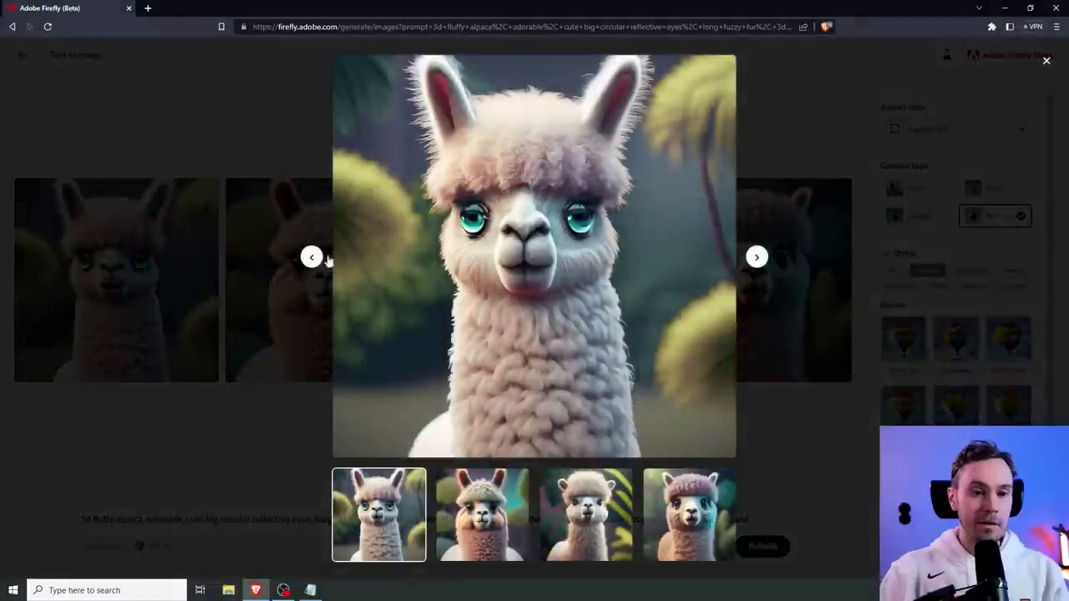
left_click(756, 258)
left_click(757, 259)
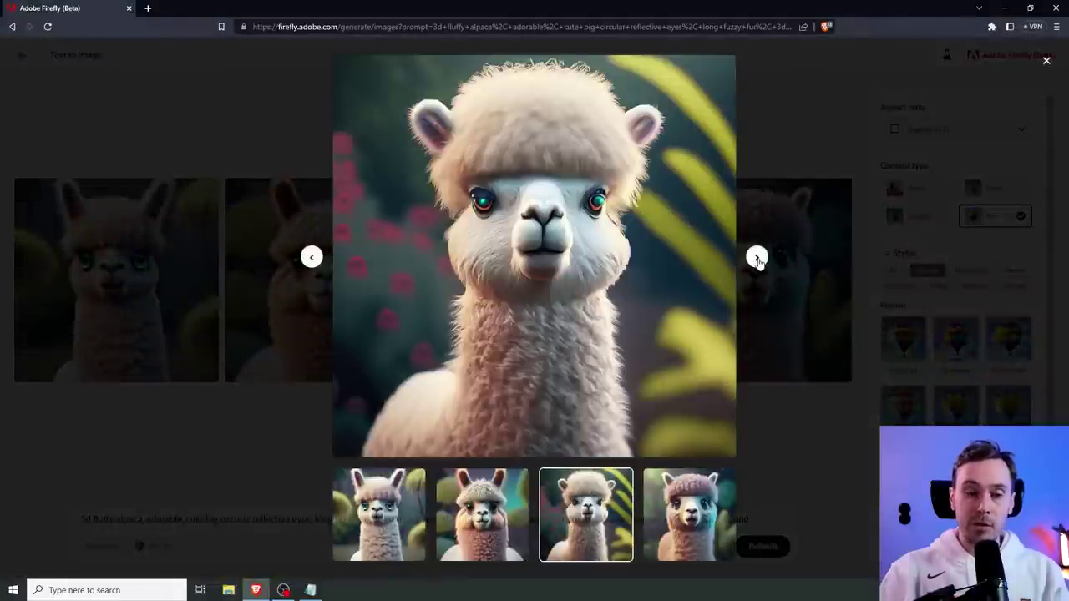
left_click(757, 259)
left_click(757, 259)
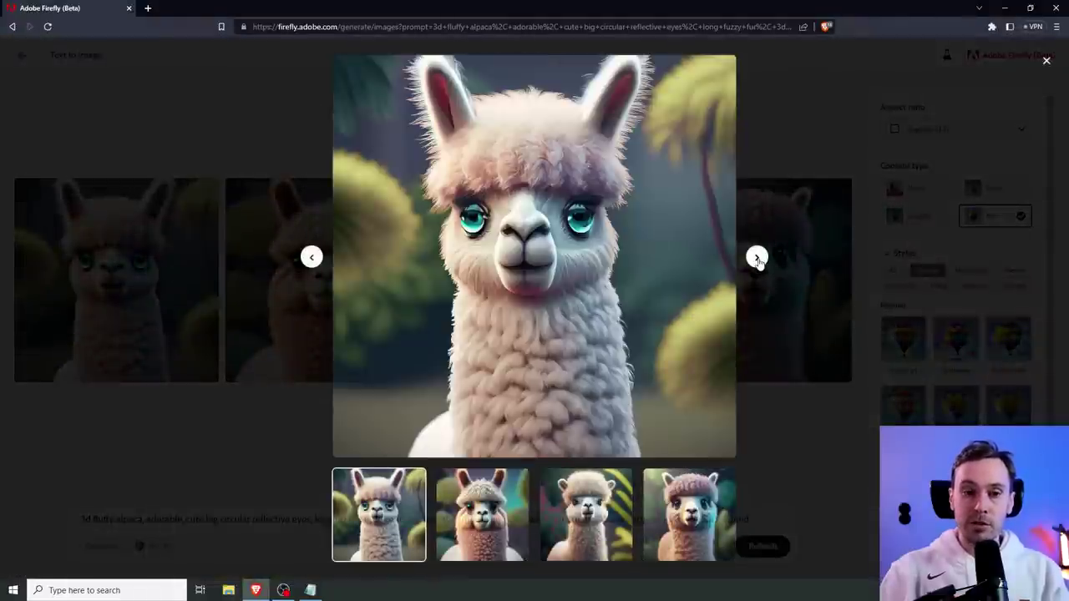
left_click(757, 259)
left_click(756, 259)
left_click(756, 258)
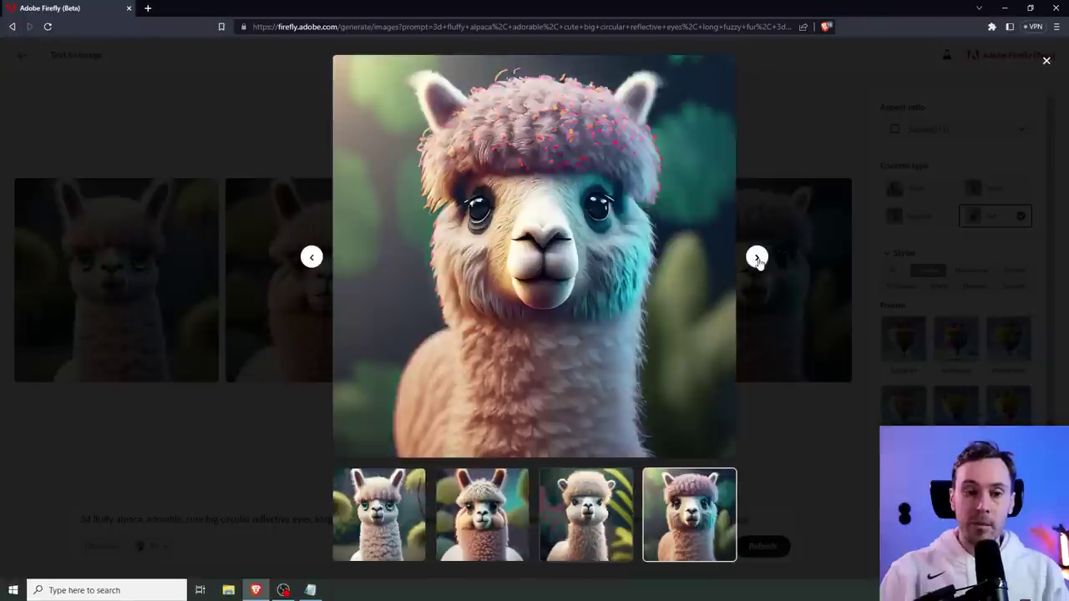
left_click(757, 259)
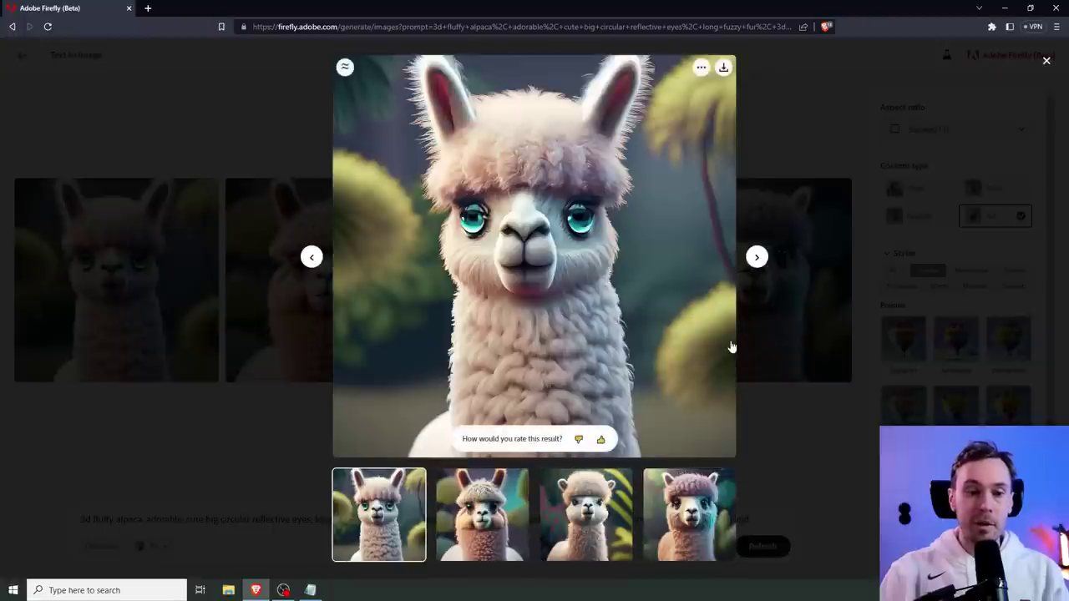
Step: Close the full-size preview and switch the aspect ratio to Widescreen (16:9)
left_click(784, 416)
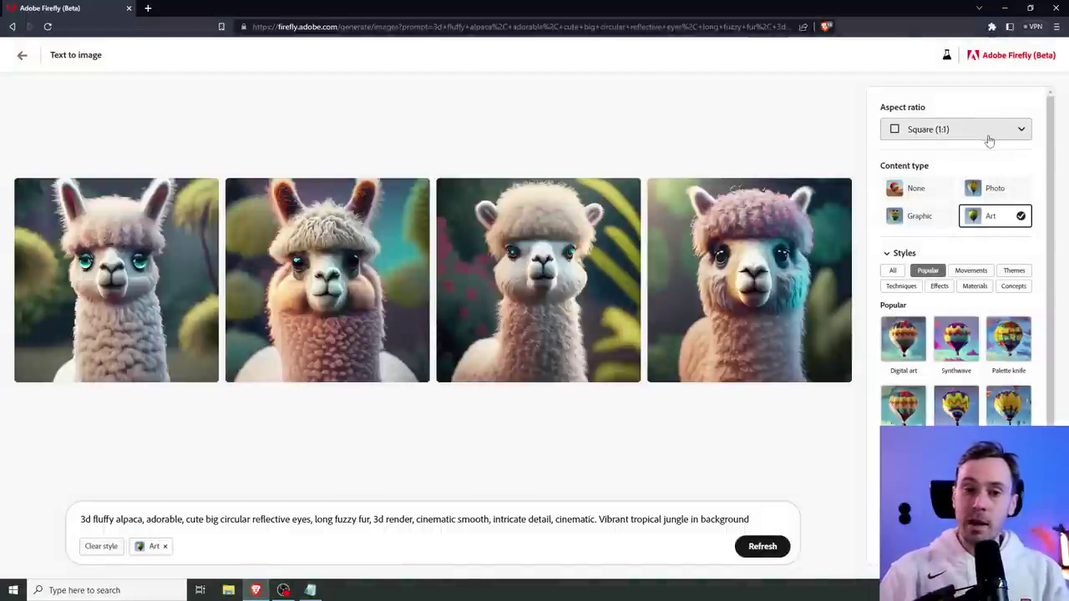
left_click(1024, 129)
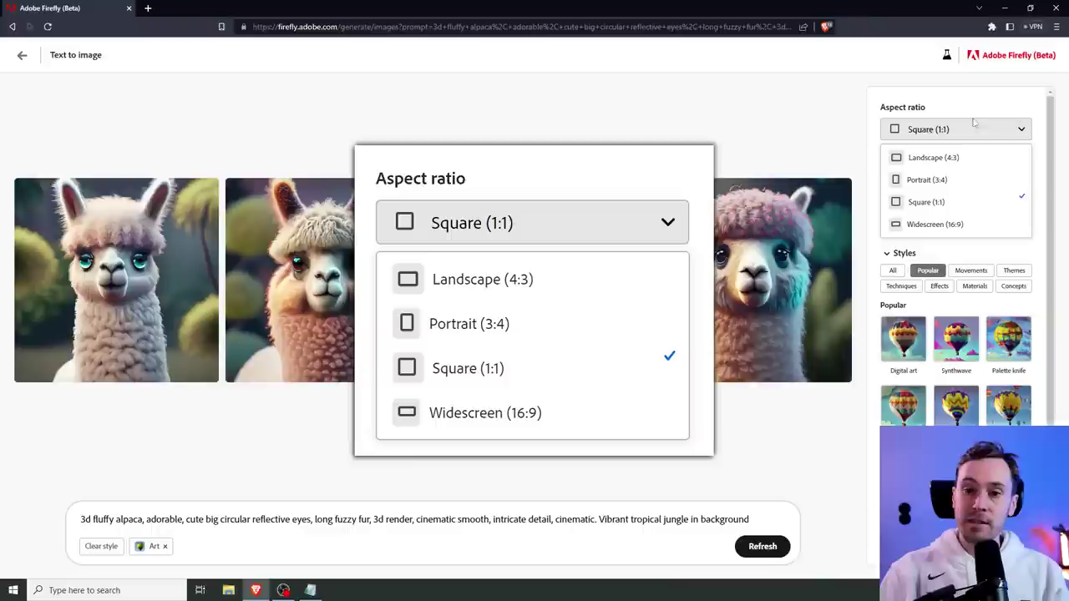
left_click(954, 227)
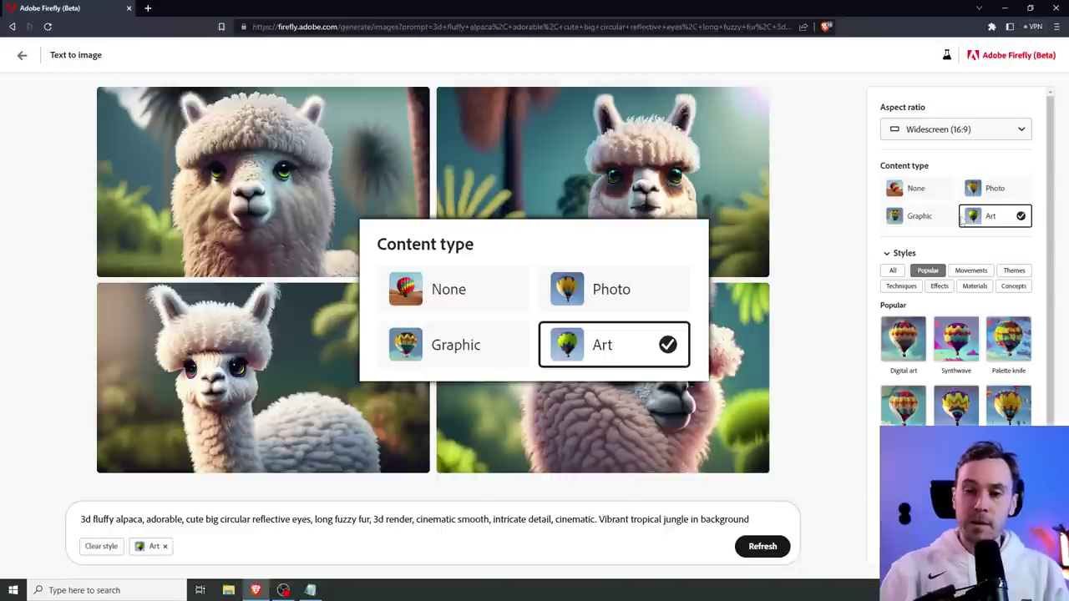
Step: Regenerate the alpaca with content type None, then again with content type Art
left_click(916, 191)
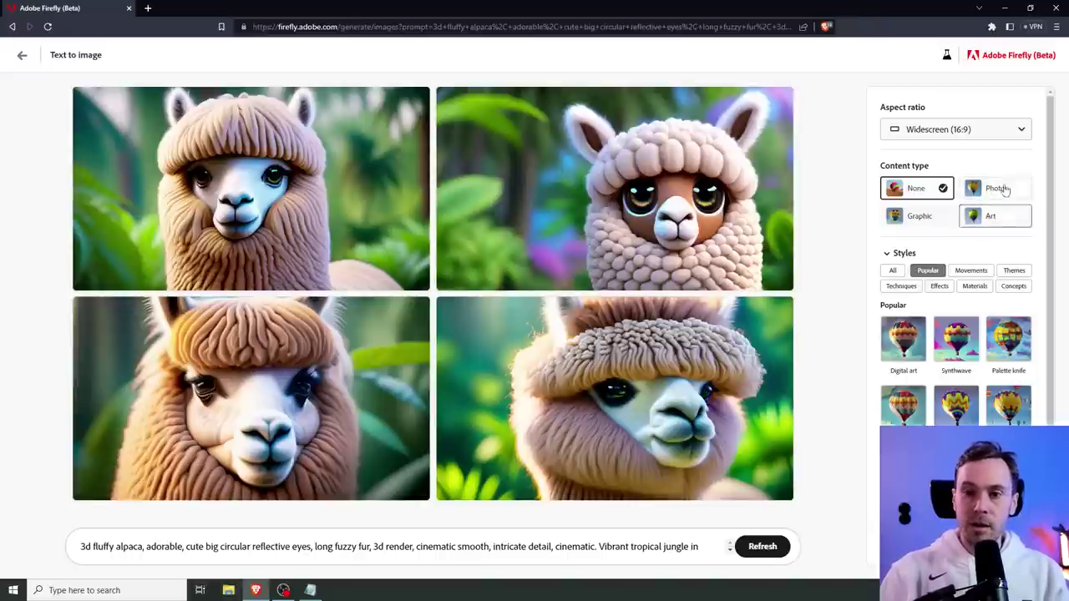
left_click(978, 219)
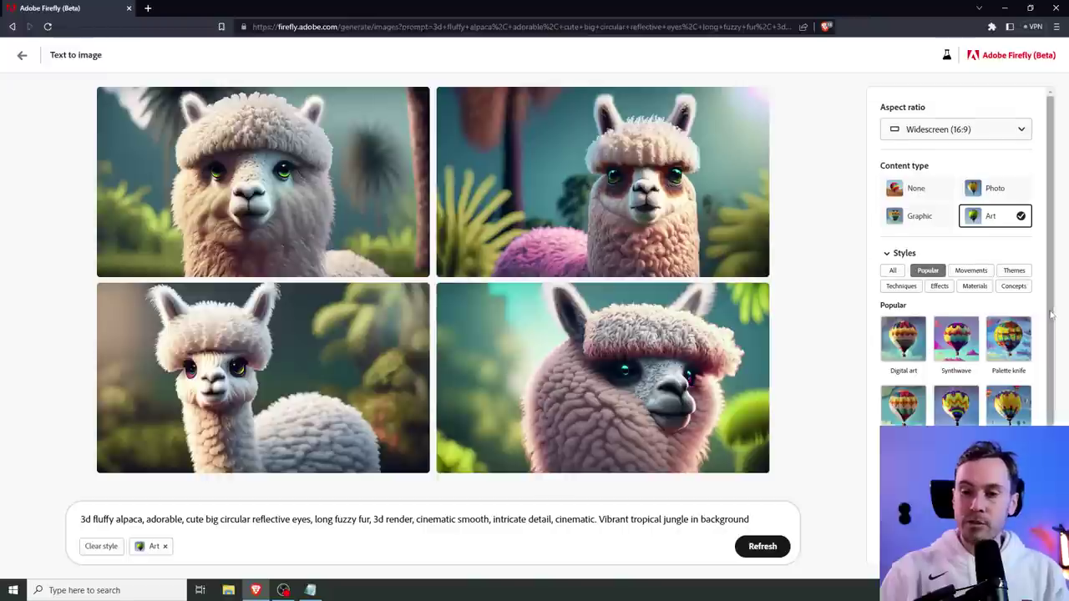
scroll(1052, 314, "down", 1)
Step: Browse all style categories, check the prompt text, and filter styles to the Movements group
left_click(888, 209)
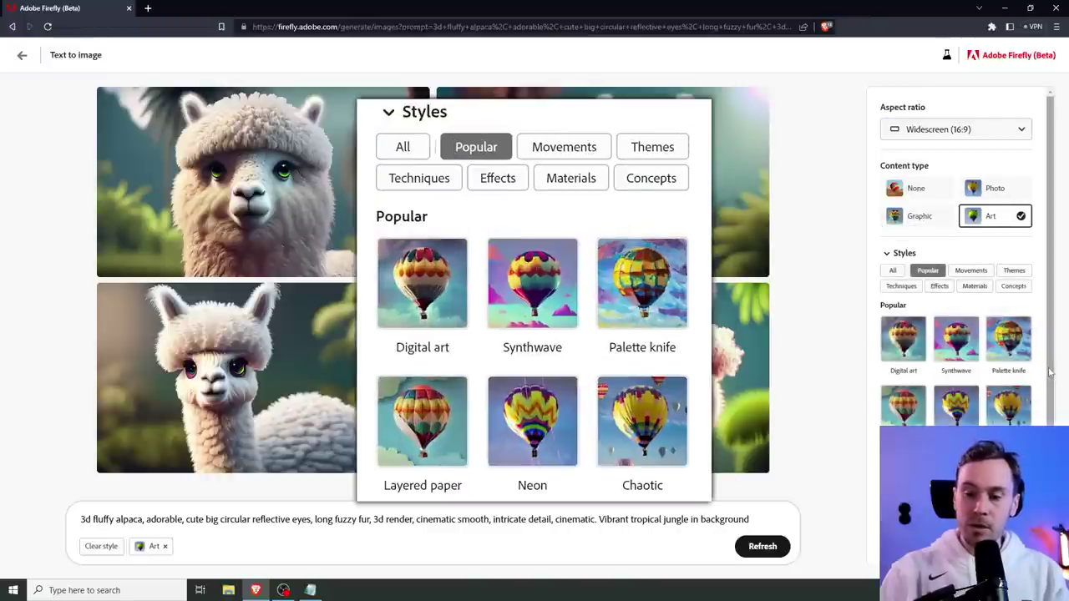
scroll(1054, 359, "down", 1)
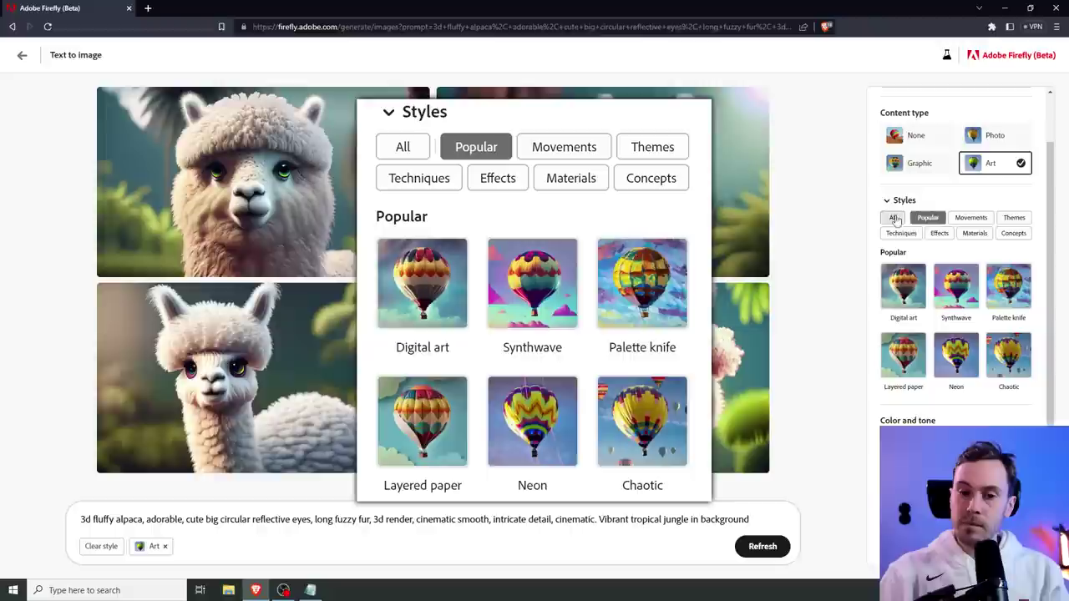
left_click(896, 220)
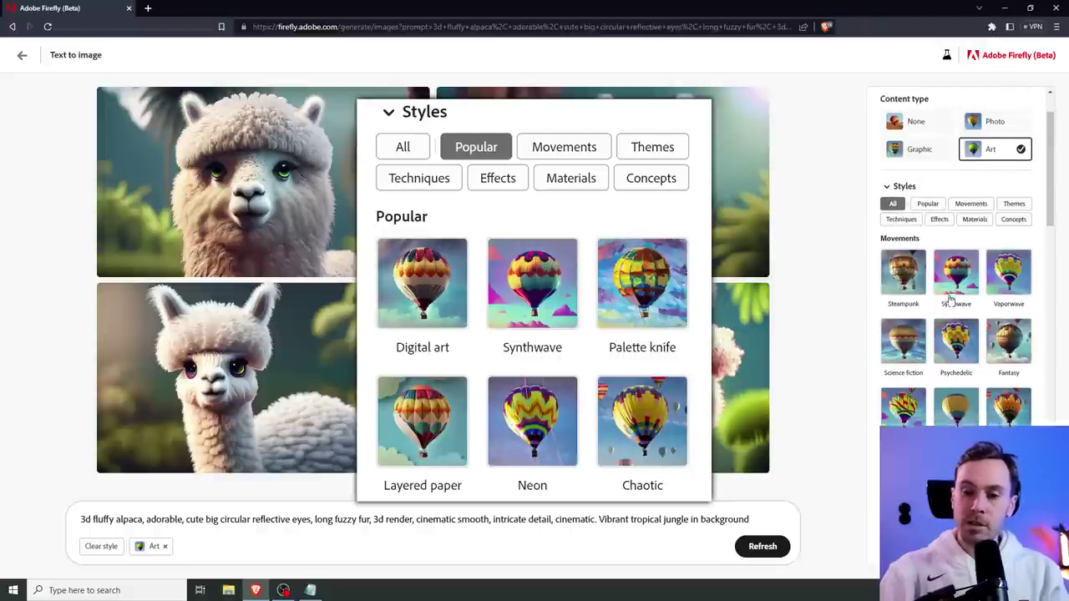
scroll(952, 301, "down", 1)
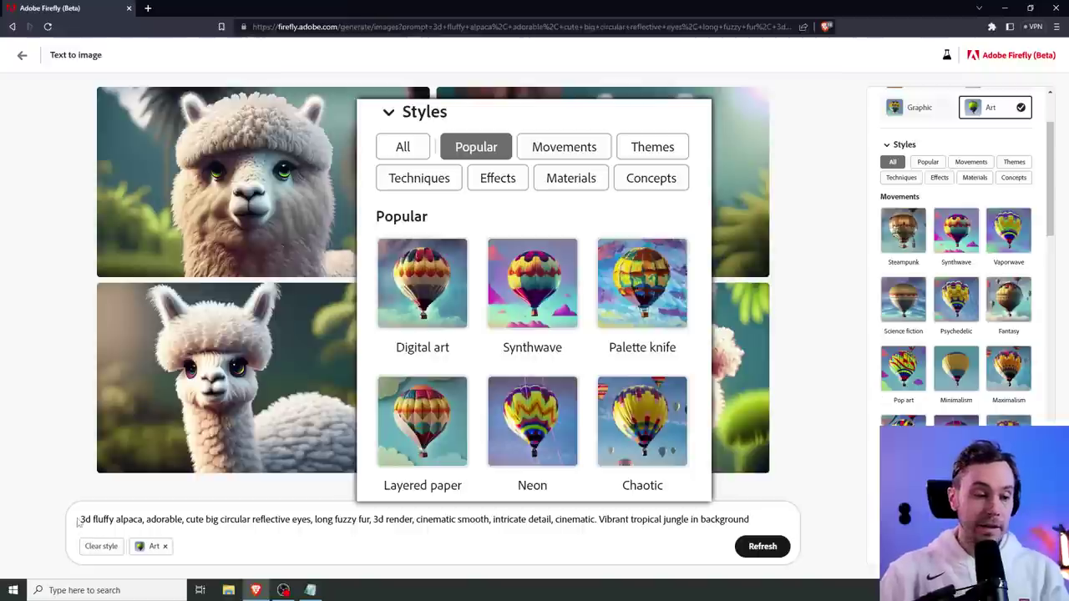
left_click_drag(81, 519, 755, 523)
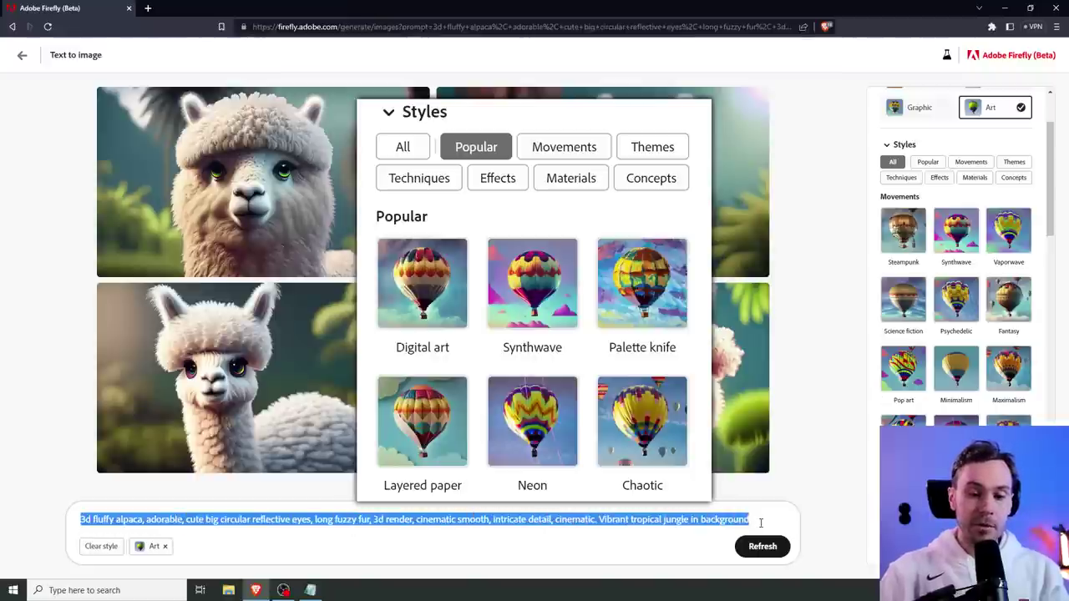
left_click(662, 519)
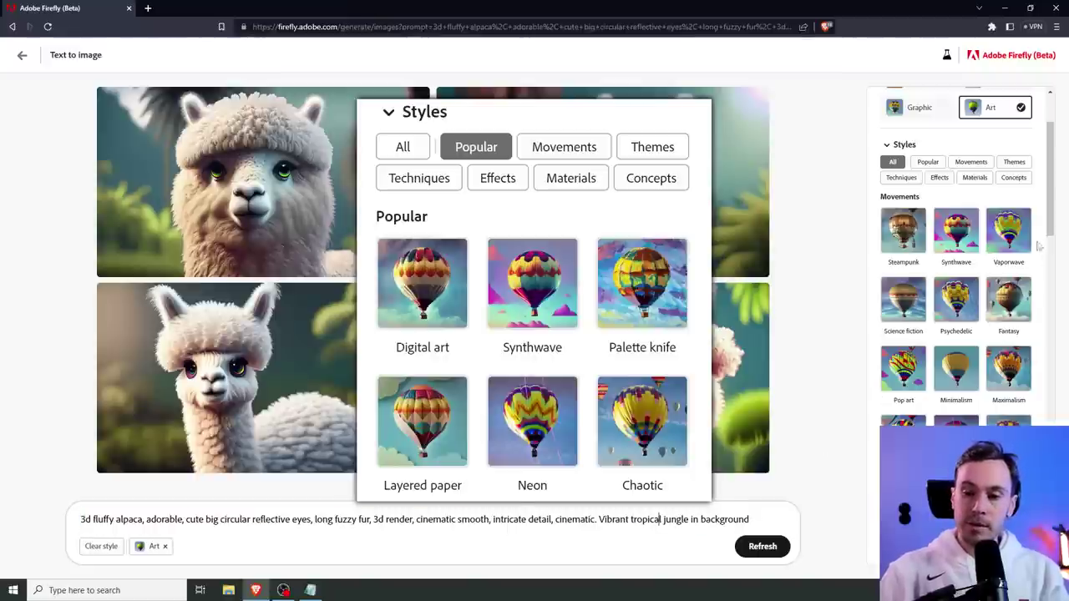
left_click_drag(1048, 198, 1048, 207)
left_click(971, 141)
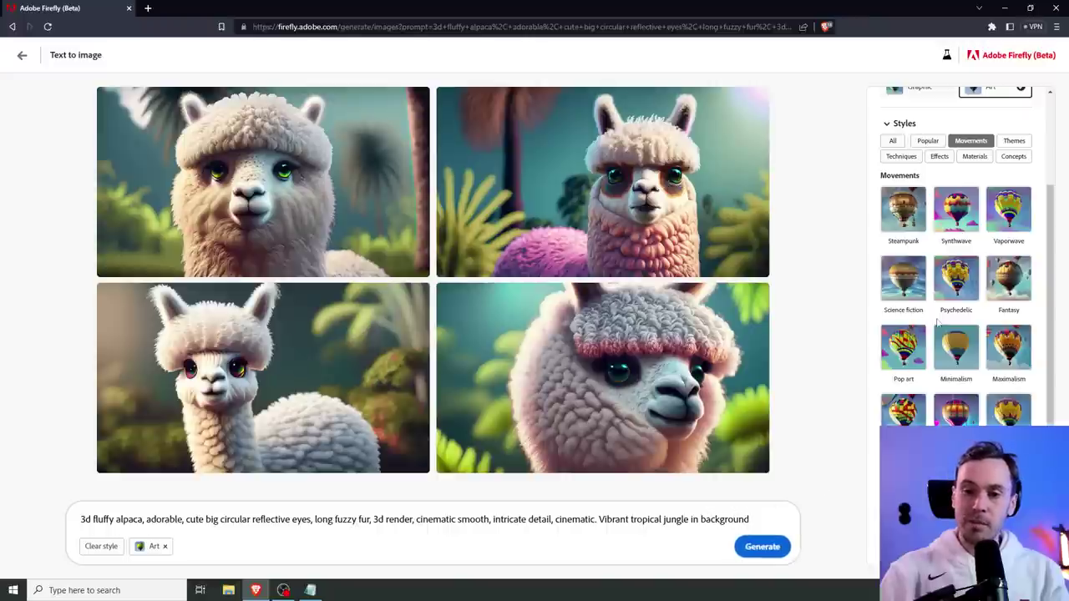
scroll(992, 371, "down", 1)
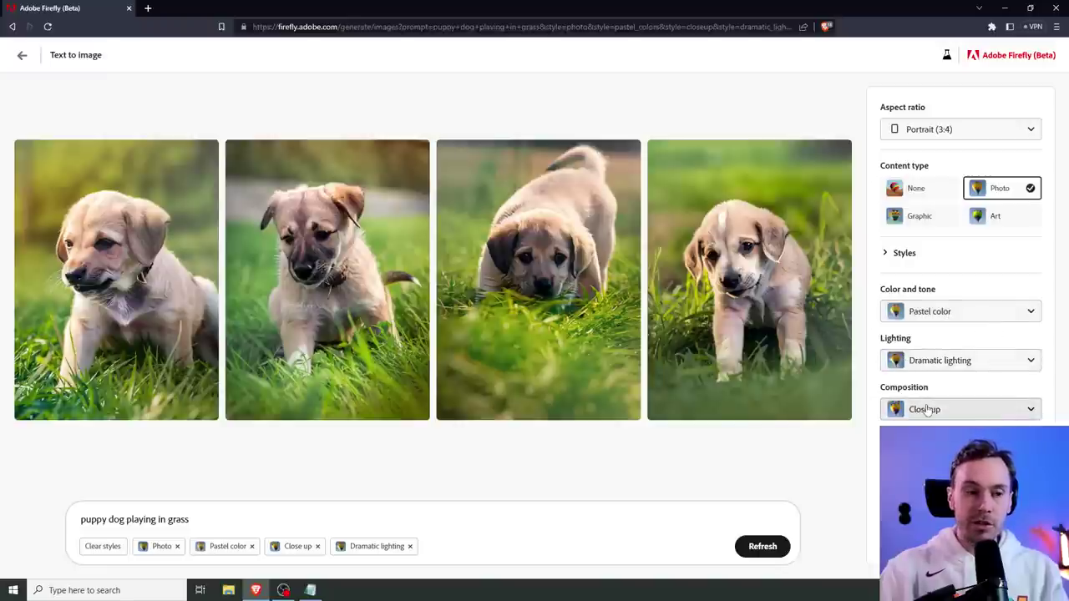
Step: Set composition to Shot from below, add the Synthwave style, and generate new puppy images
left_click(956, 413)
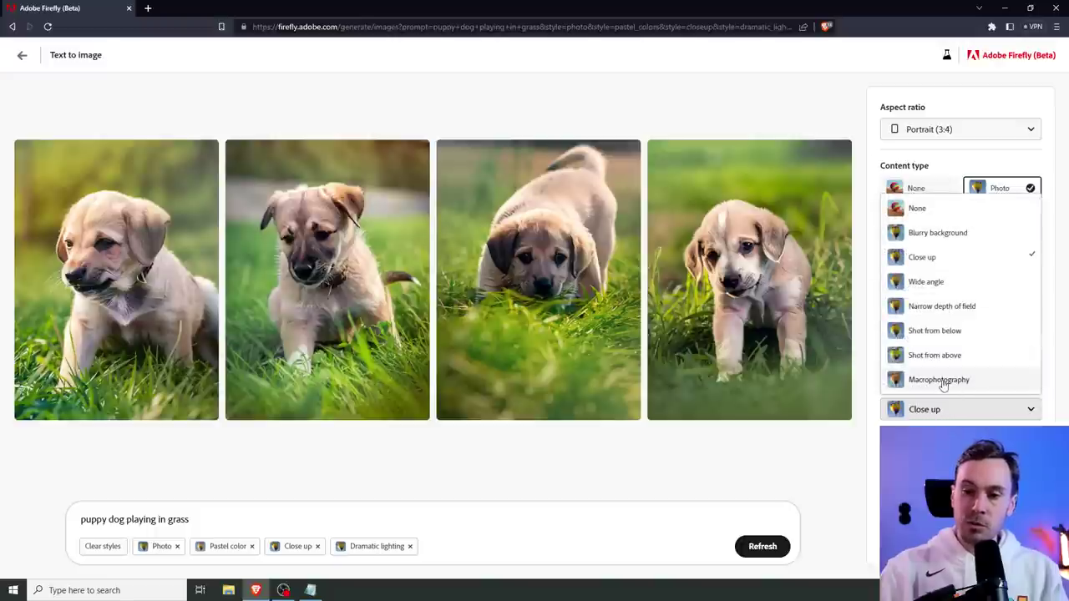
left_click(936, 330)
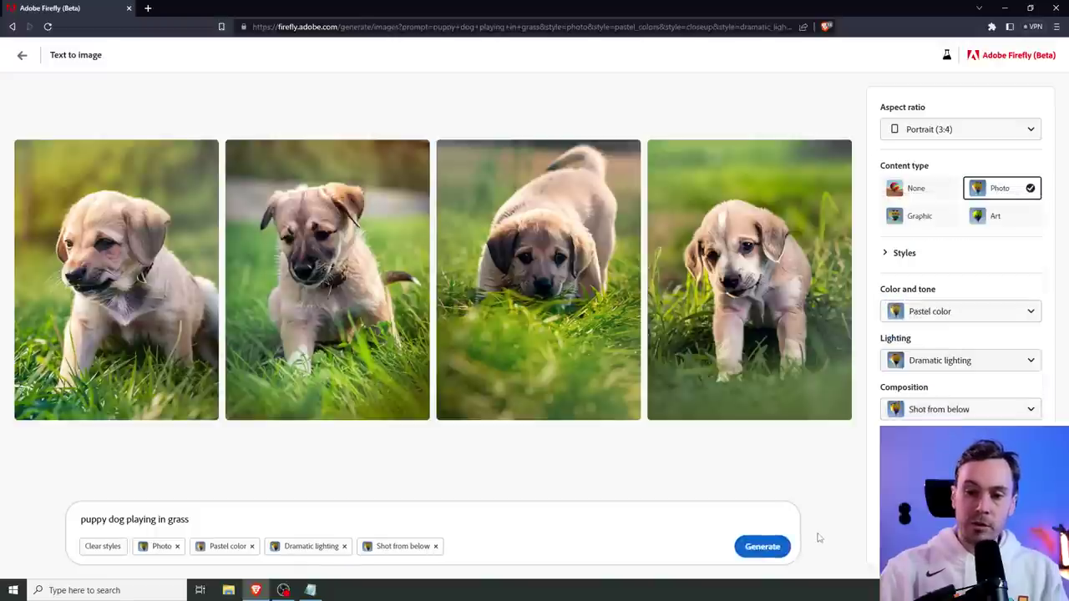
left_click(897, 256)
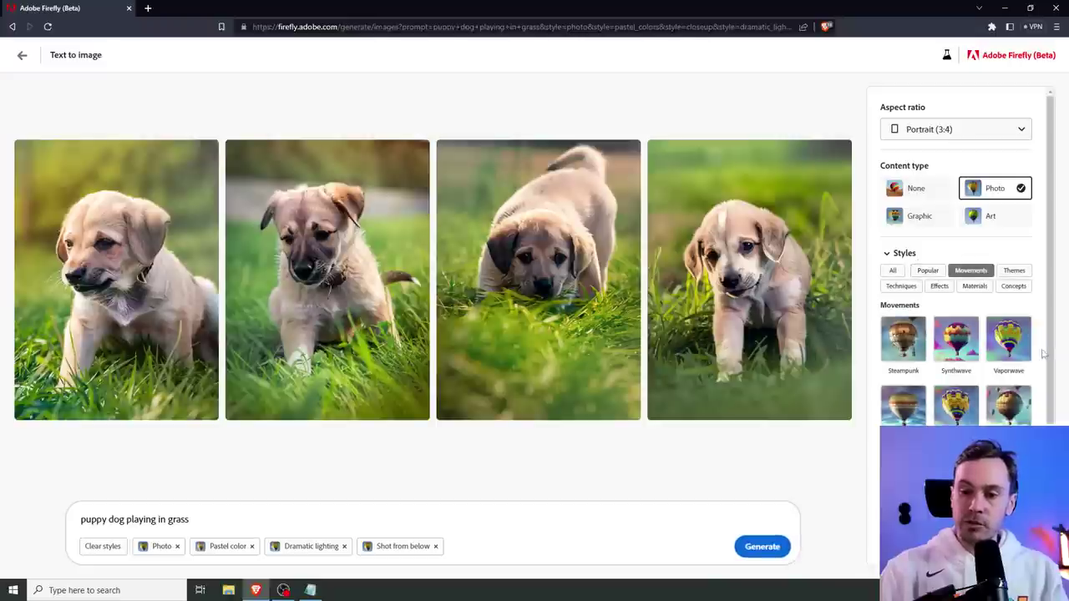
scroll(961, 251, "down", 2)
left_click(963, 209)
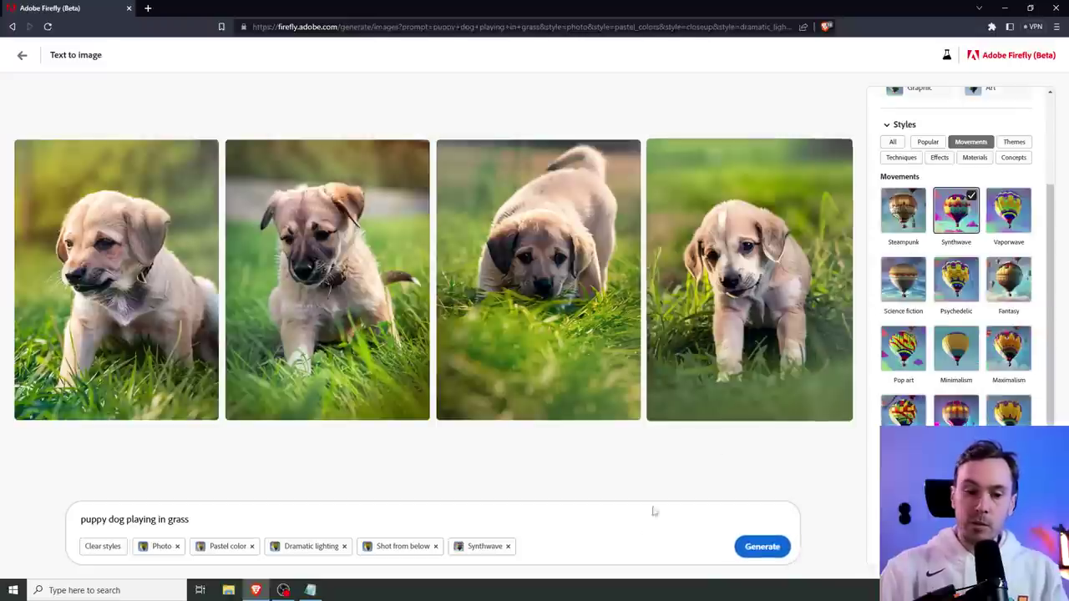
left_click(774, 551)
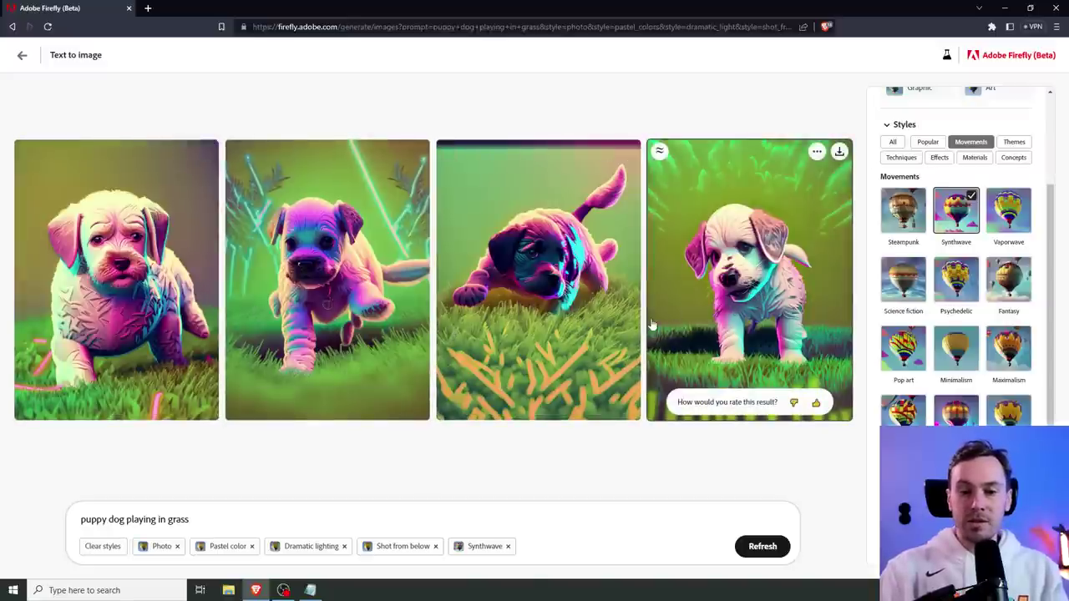
Step: Replace Synthwave and Pastel color with Vibrant color, regenerate, then enlarge and close the second image
left_click(508, 547)
left_click(252, 547)
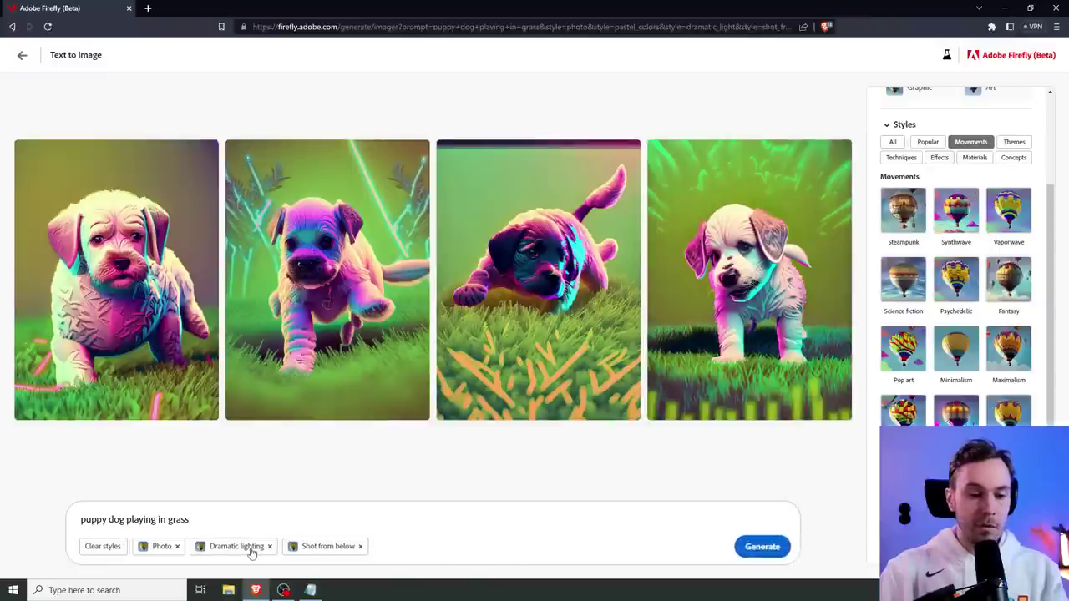
scroll(968, 381, "down", 2)
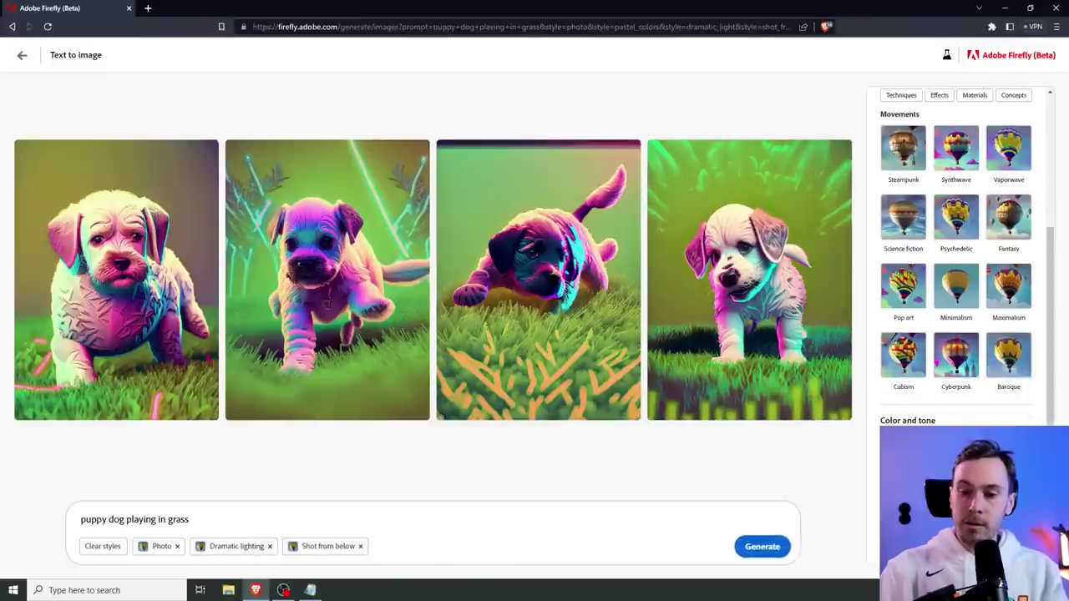
left_click(956, 443)
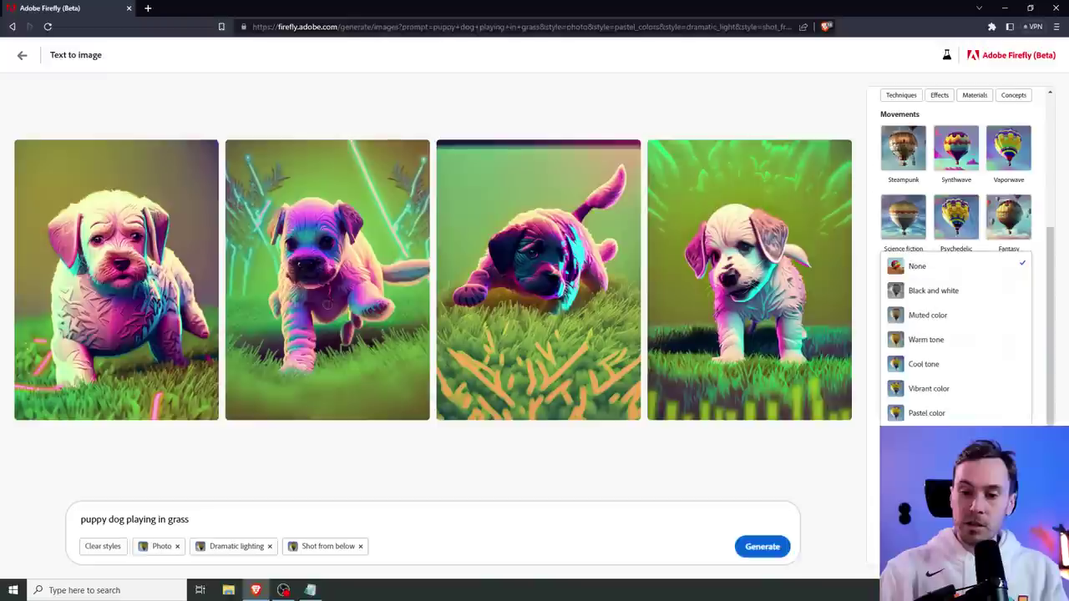
left_click(943, 390)
left_click(760, 548)
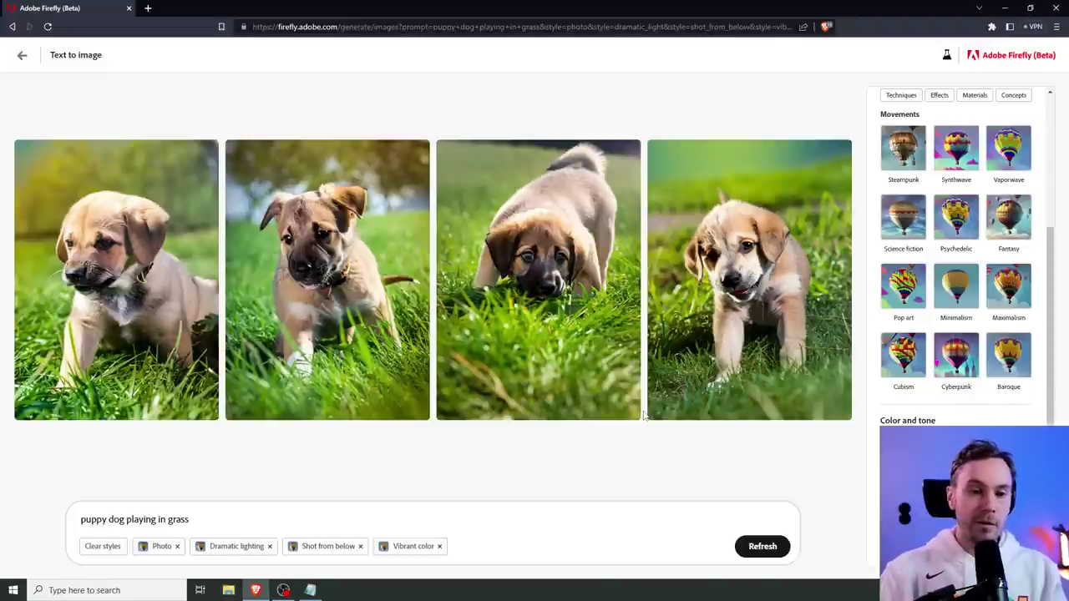
left_click(323, 283)
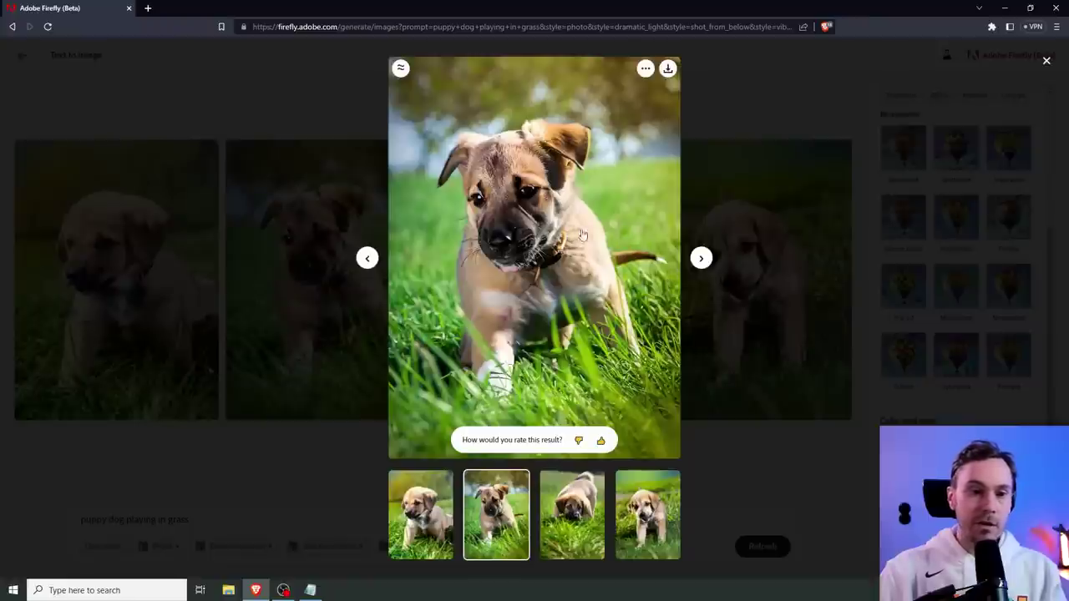
left_click(325, 455)
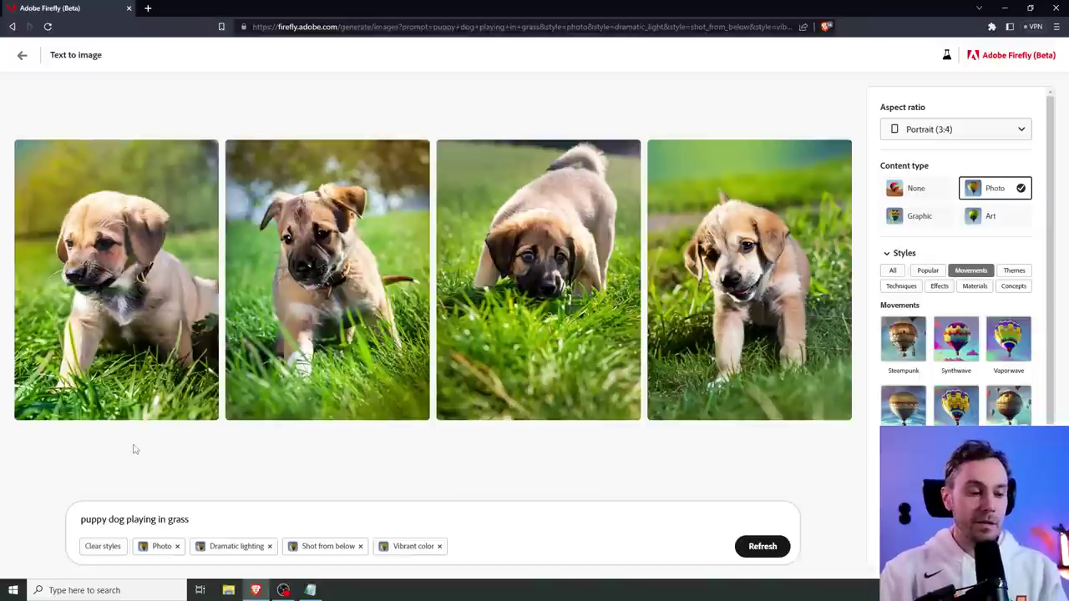
Step: Replace the prompt with the flower in a swirling space nebula and clear all styles
left_click_drag(248, 519, 49, 522)
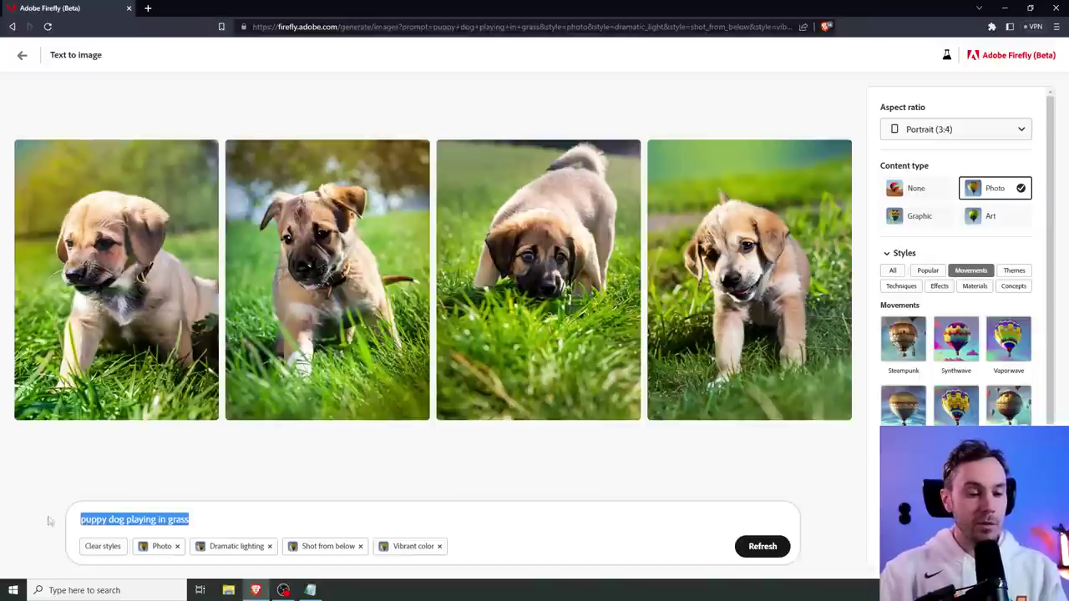
left_click_drag(228, 525, 49, 529)
key("Right")
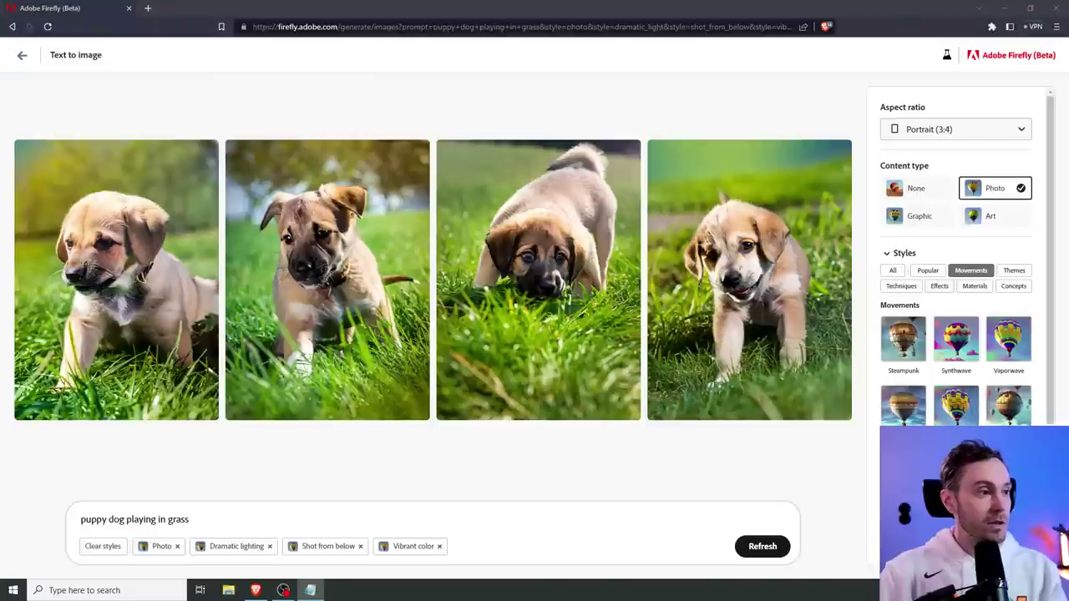
triple_click(205, 523)
type("a flower in a colorful swirling space nebula")
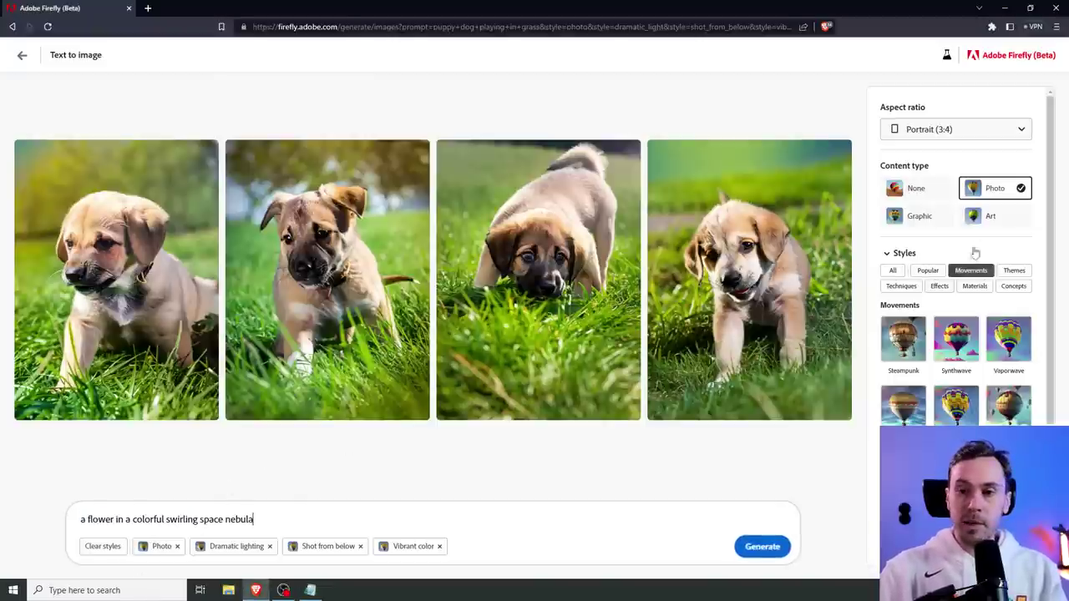
left_click(269, 547)
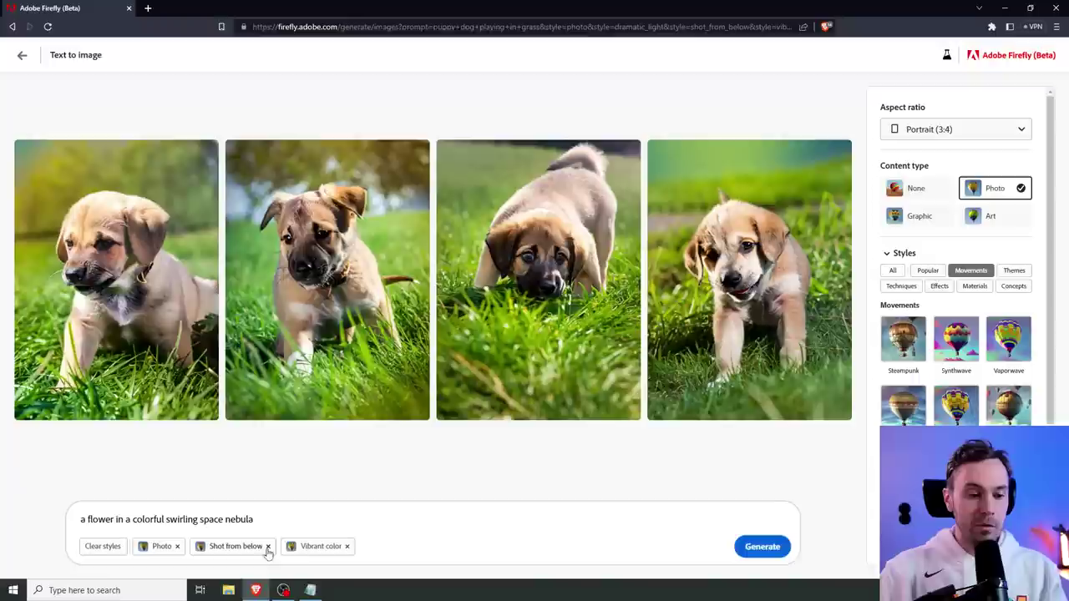
left_click(268, 546)
left_click(256, 547)
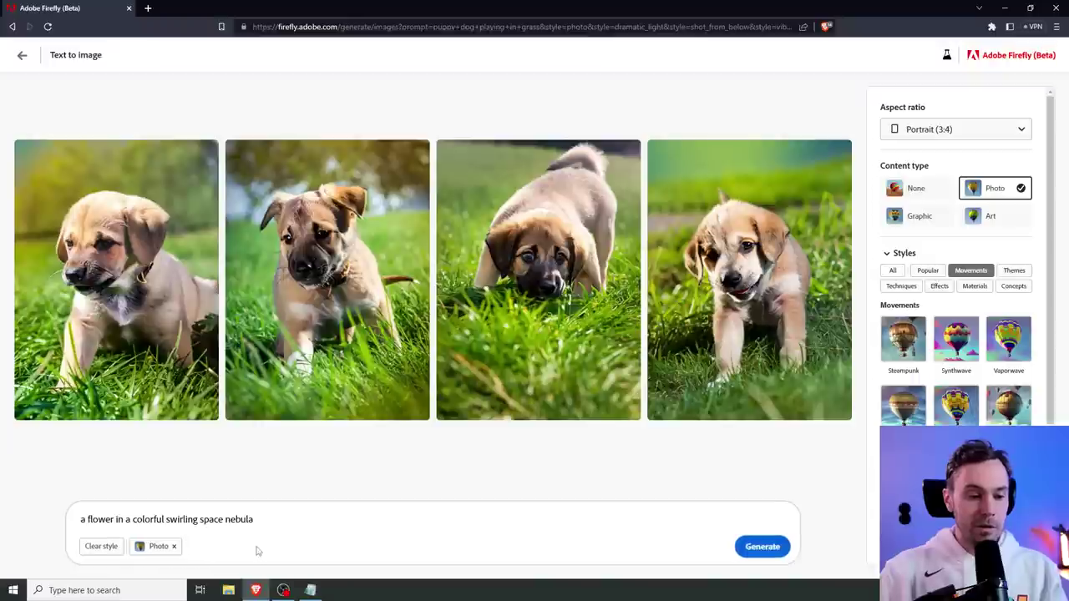
left_click(99, 546)
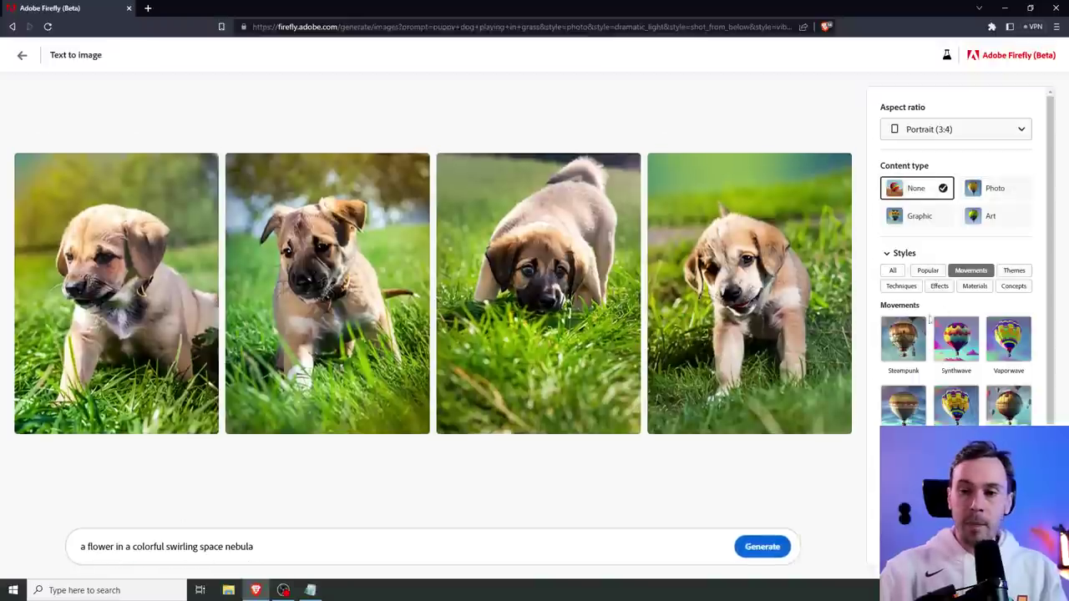
Step: Set content type to Art and aspect ratio to Widescreen (16:9), collapsing the style presets
left_click(995, 219)
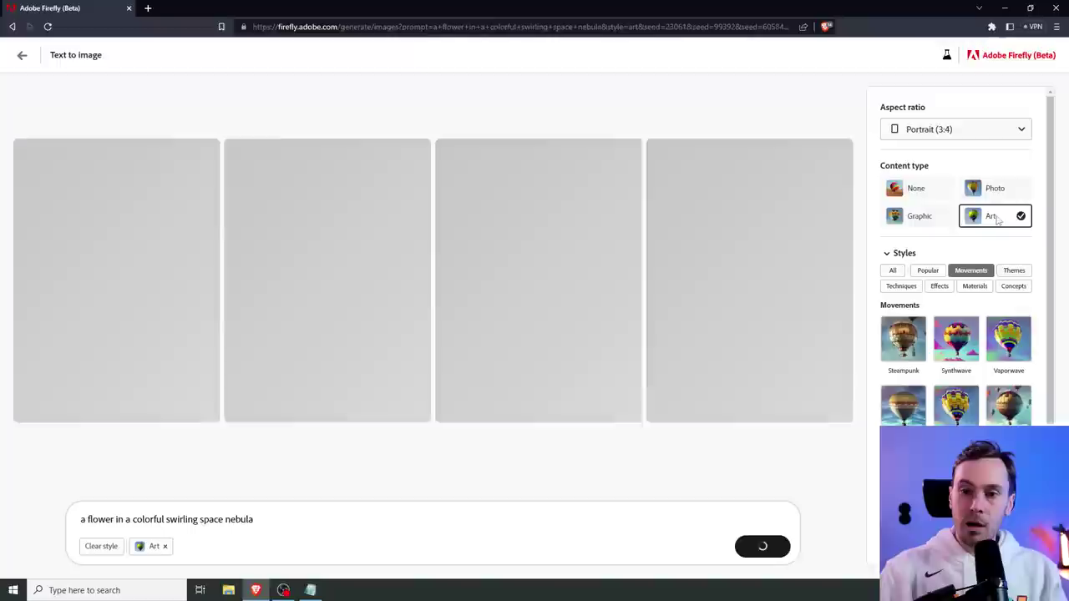
left_click(966, 132)
left_click(930, 226)
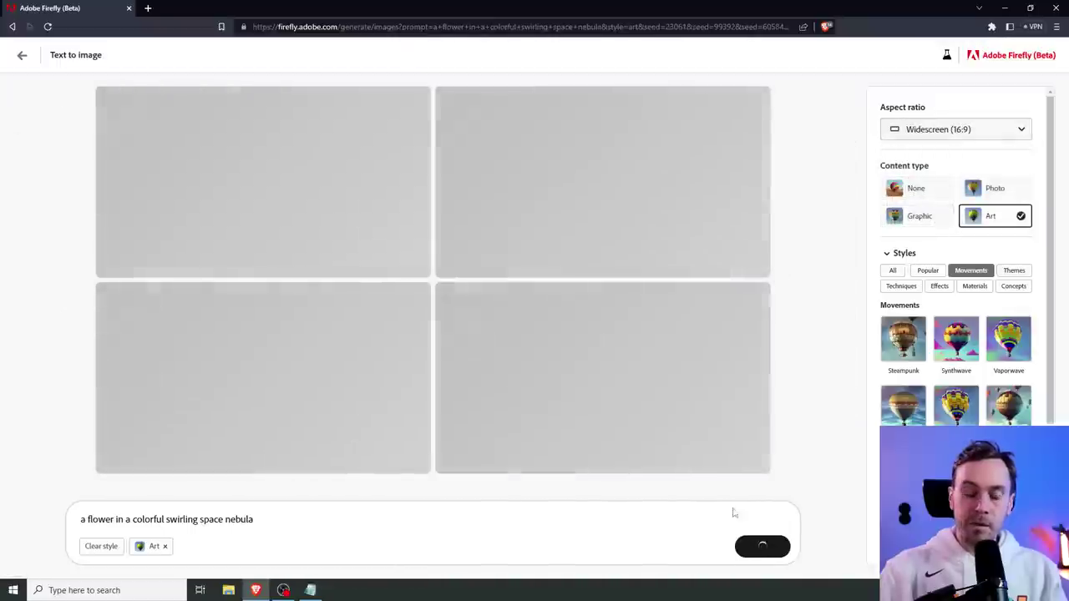
left_click(887, 254)
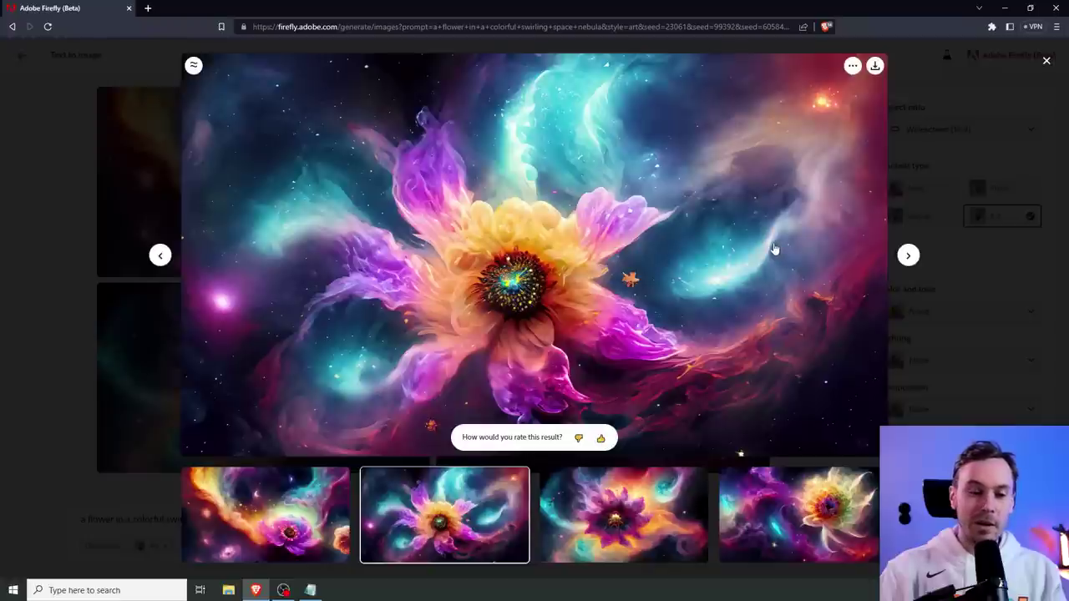
Step: View the third flower image enlarged, then switch the content type to Photo
left_click(662, 515)
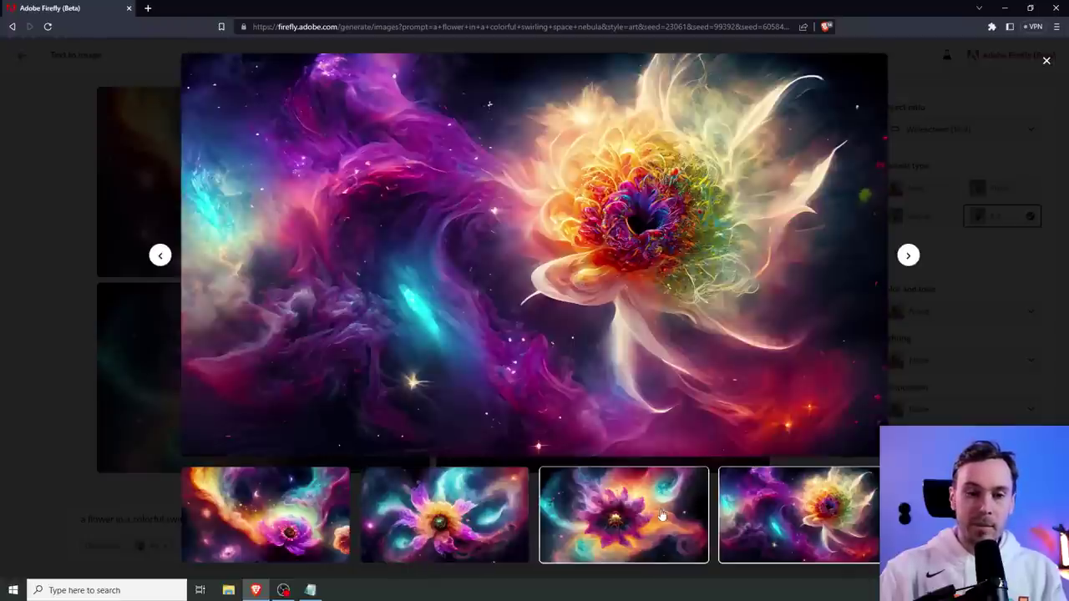
key("Escape")
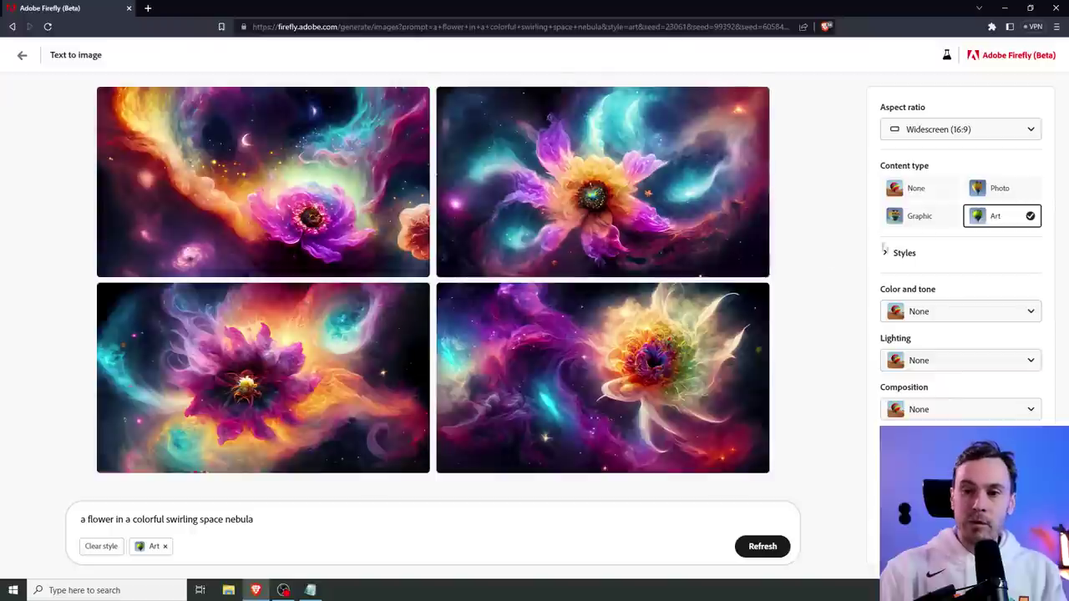
left_click(1008, 191)
Step: Compare the four new flower images in the enlarged view, then return to the grid
left_click(534, 274)
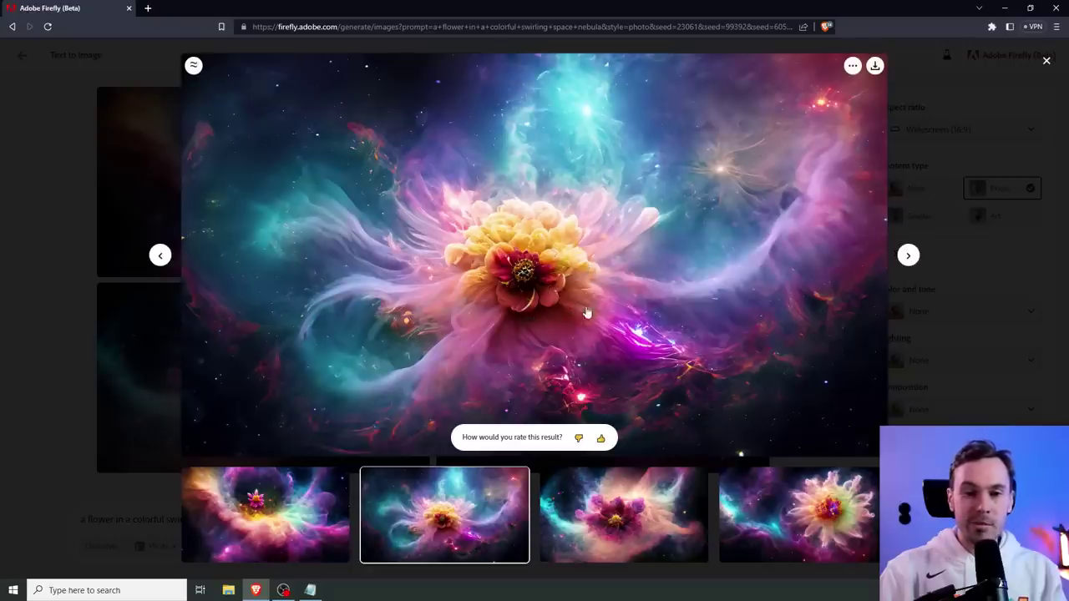
left_click(797, 513)
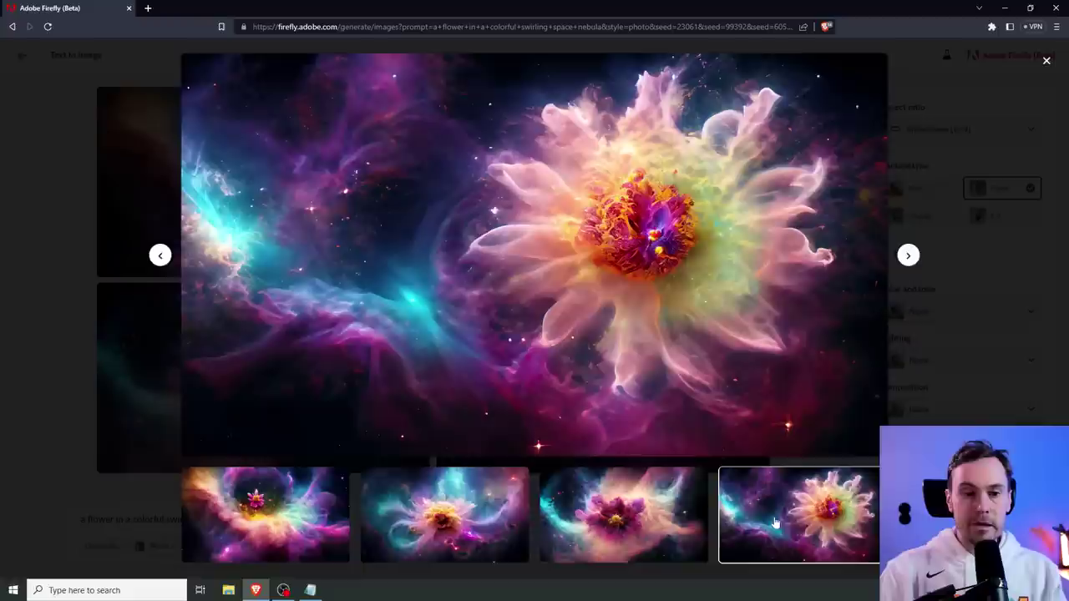
left_click(293, 513)
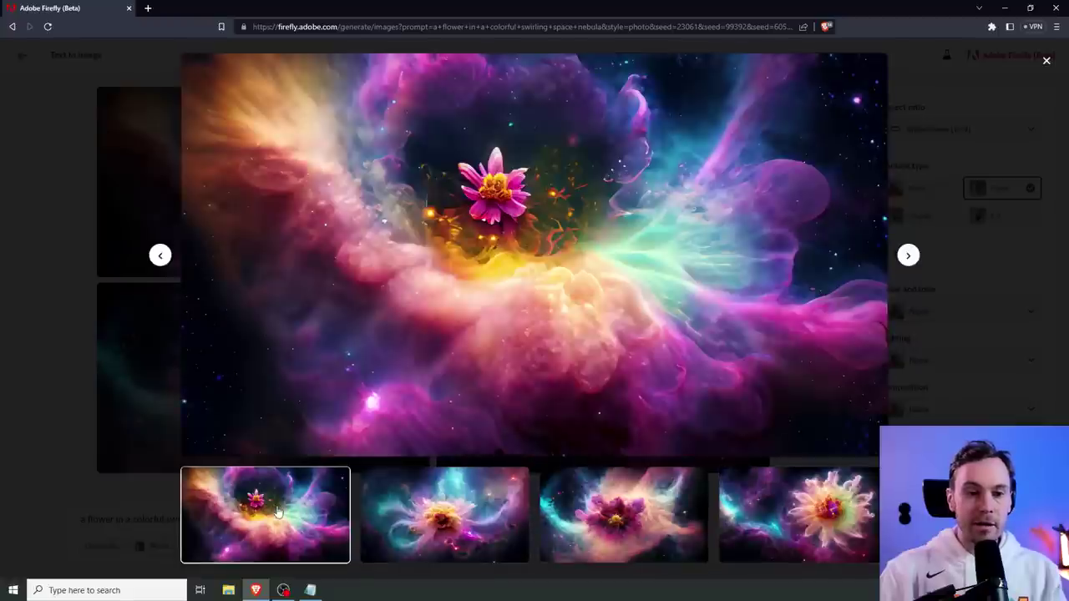
left_click(442, 524)
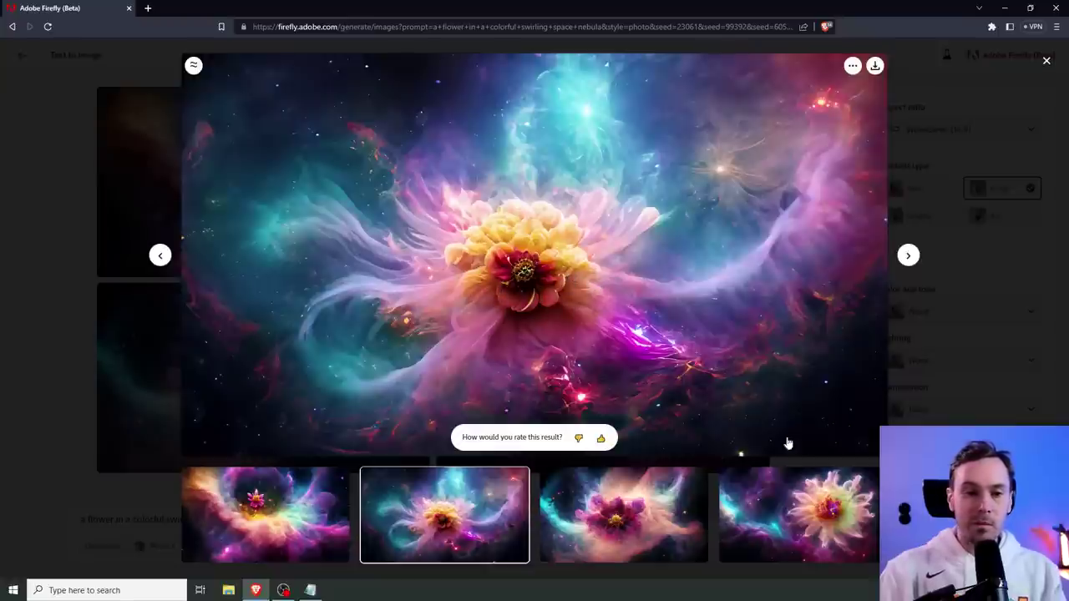
left_click(649, 505)
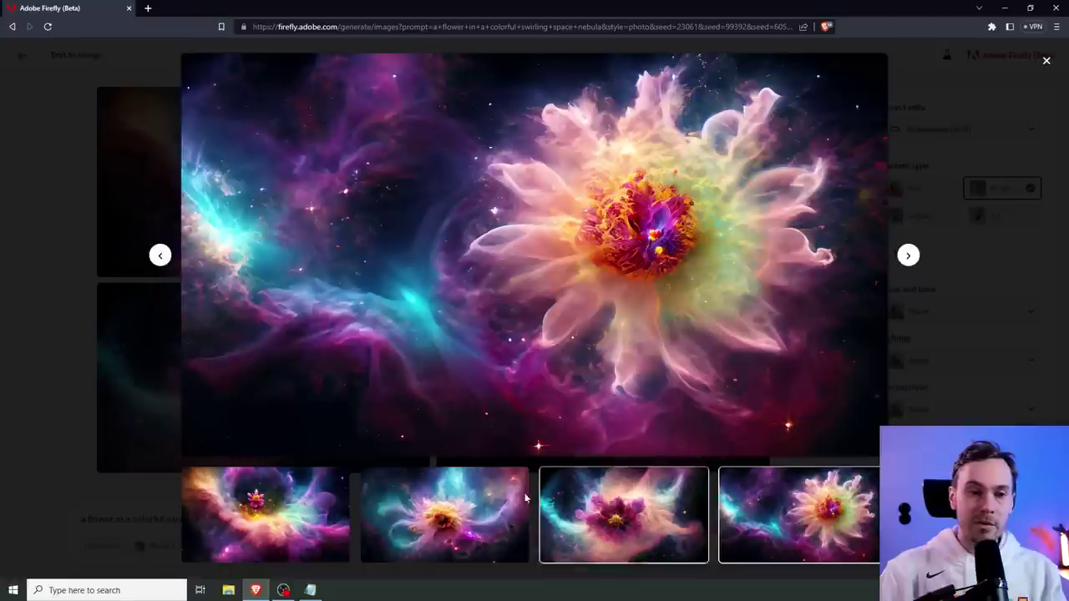
left_click(282, 511)
left_click(428, 505)
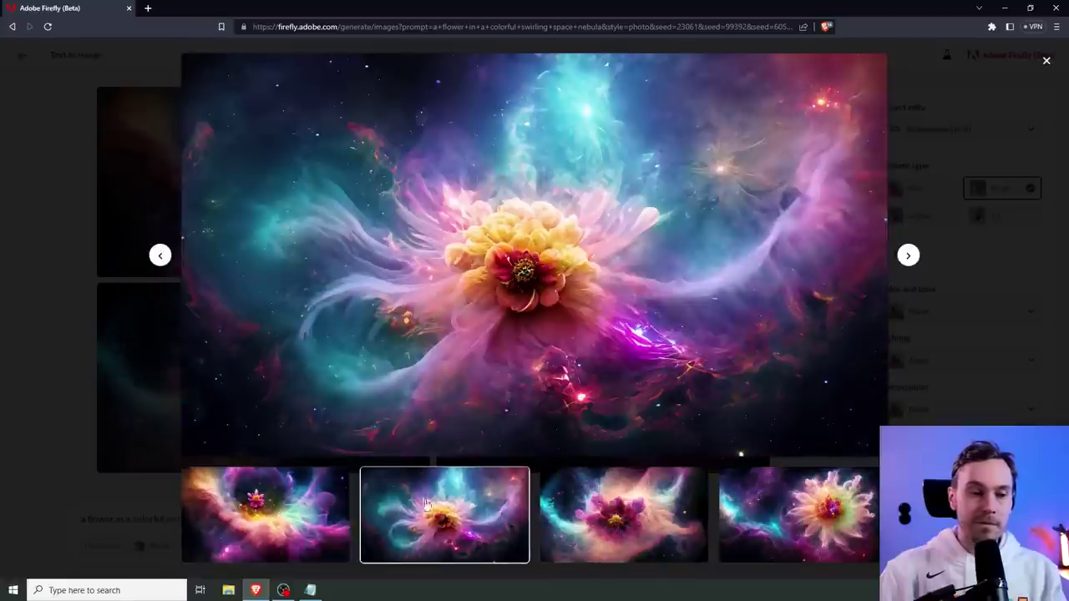
left_click(109, 318)
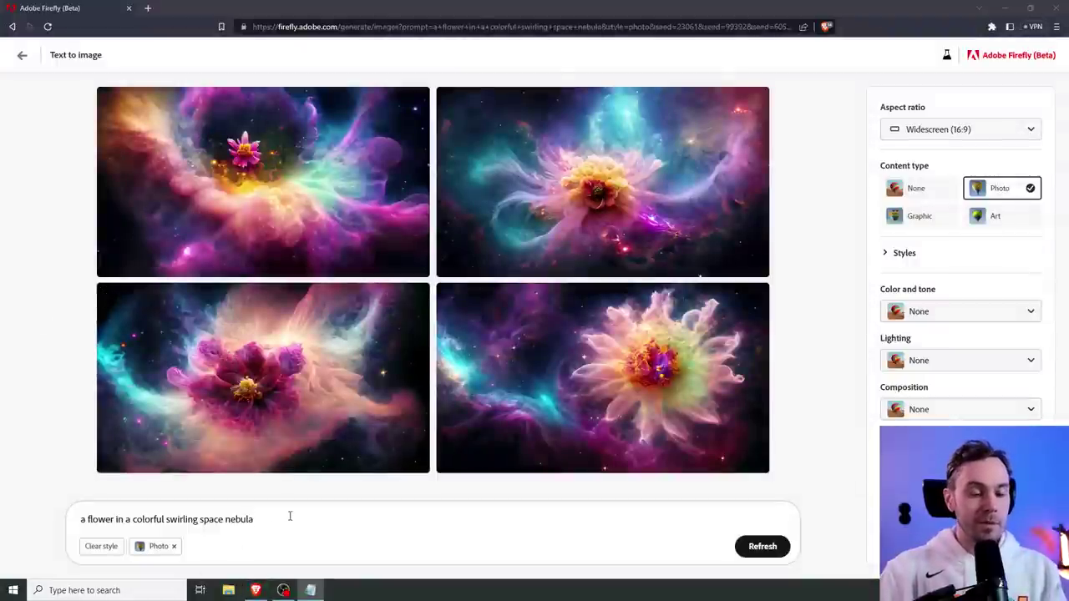
Step: Generate from the astronaut riding a motorcycle on a space rainbow prompt, then close Midjourney's enlarged portrait grid
left_click_drag(290, 517, 37, 521)
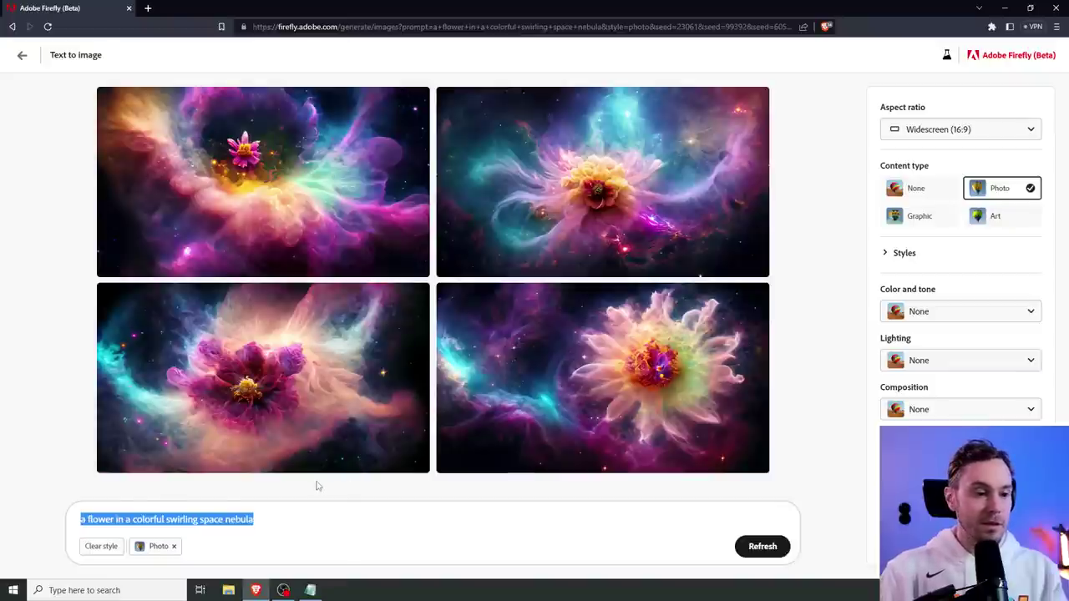
type("astronaut riding a motorcycle on a space rainbow")
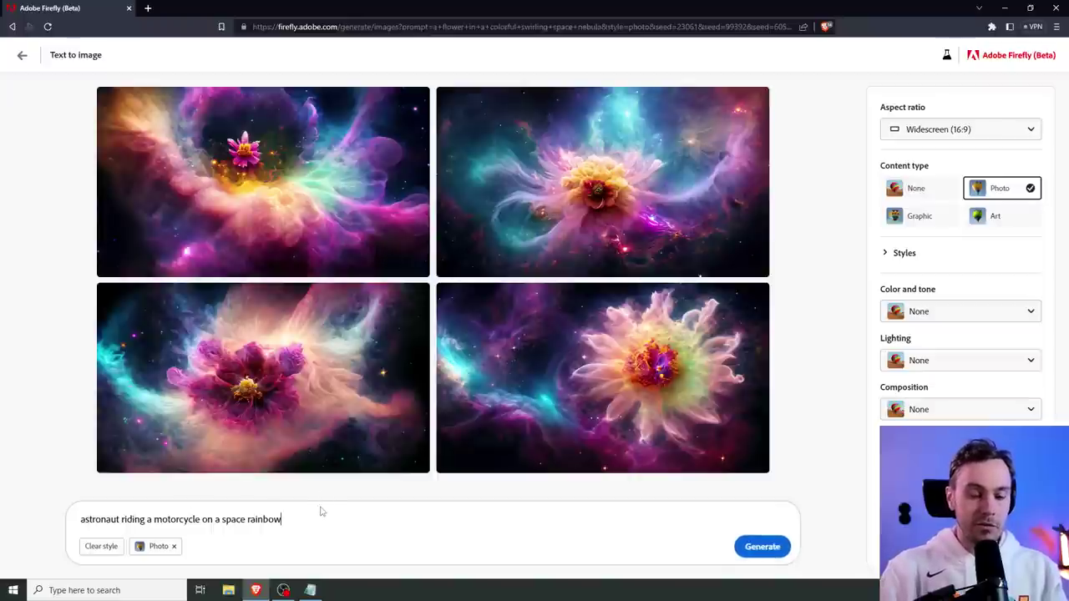
key("Return")
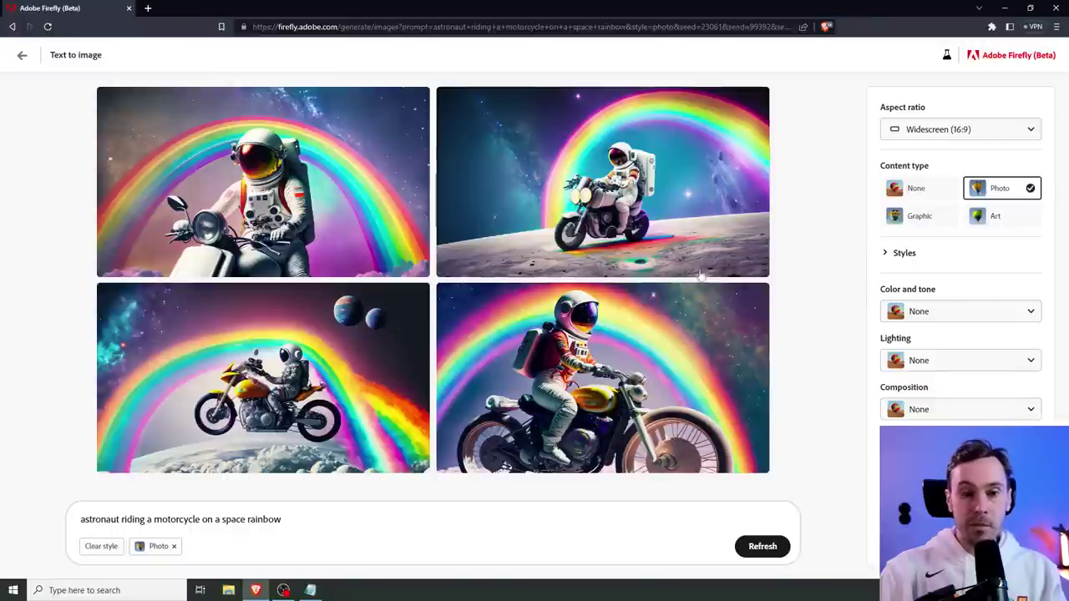
mouse_move(294, 406)
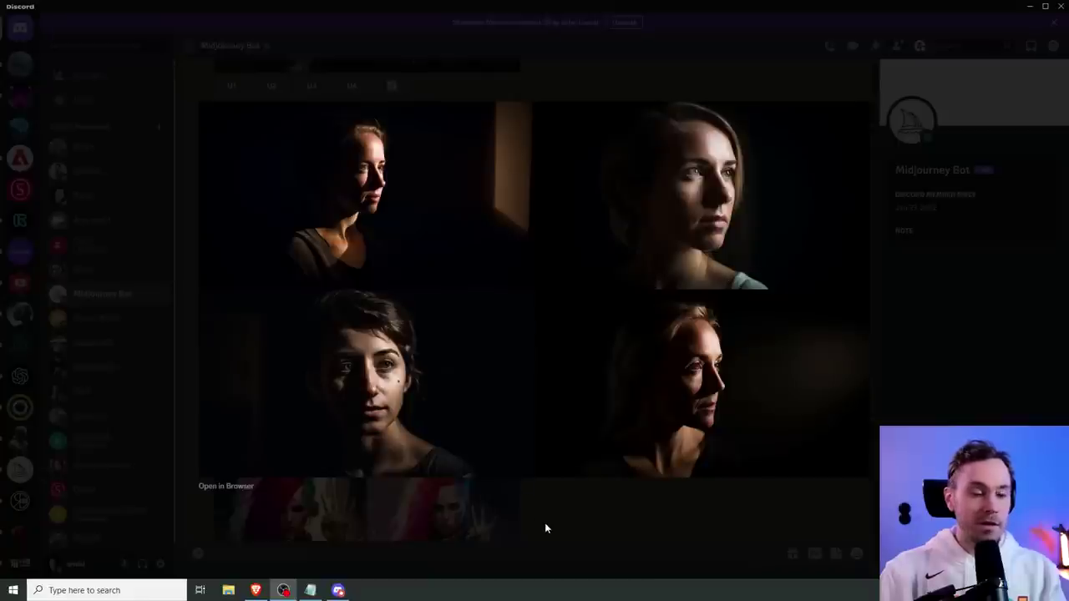
left_click(568, 520)
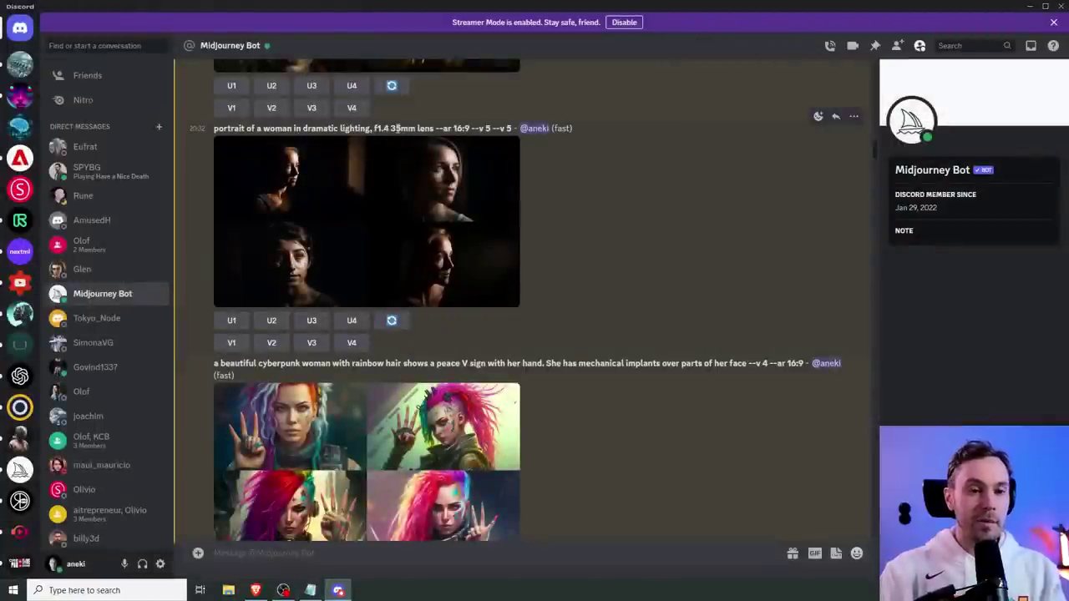
Step: Back in Firefly, replace the astronaut prompt with the dramatic-lighting portrait prompt and generate
left_click(255, 590)
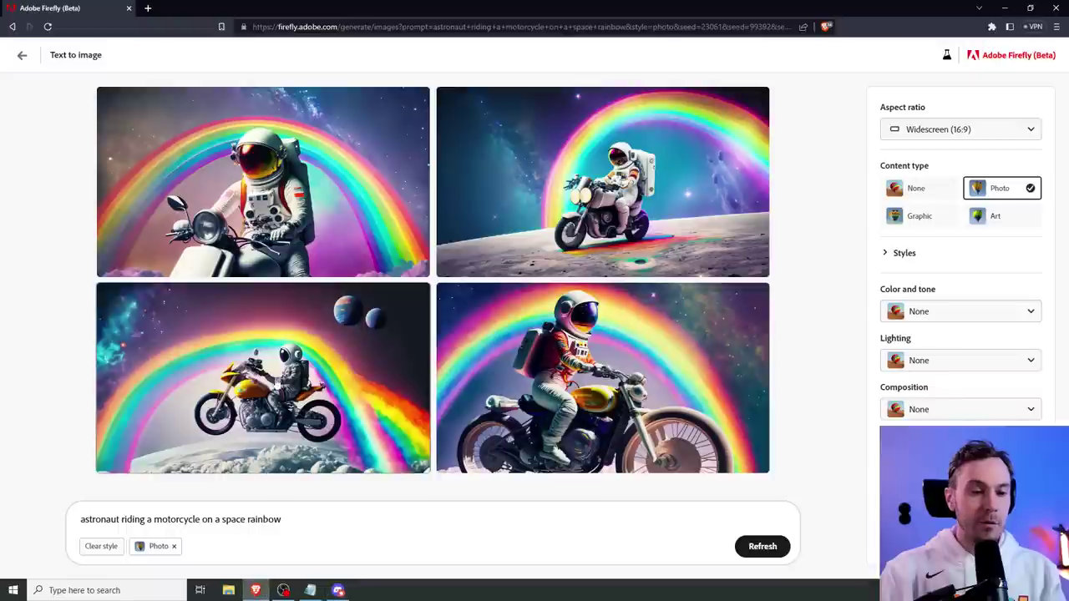
triple_click(317, 523)
type("portrait of a woman in dramatic lighting, f1.4 35mm lens")
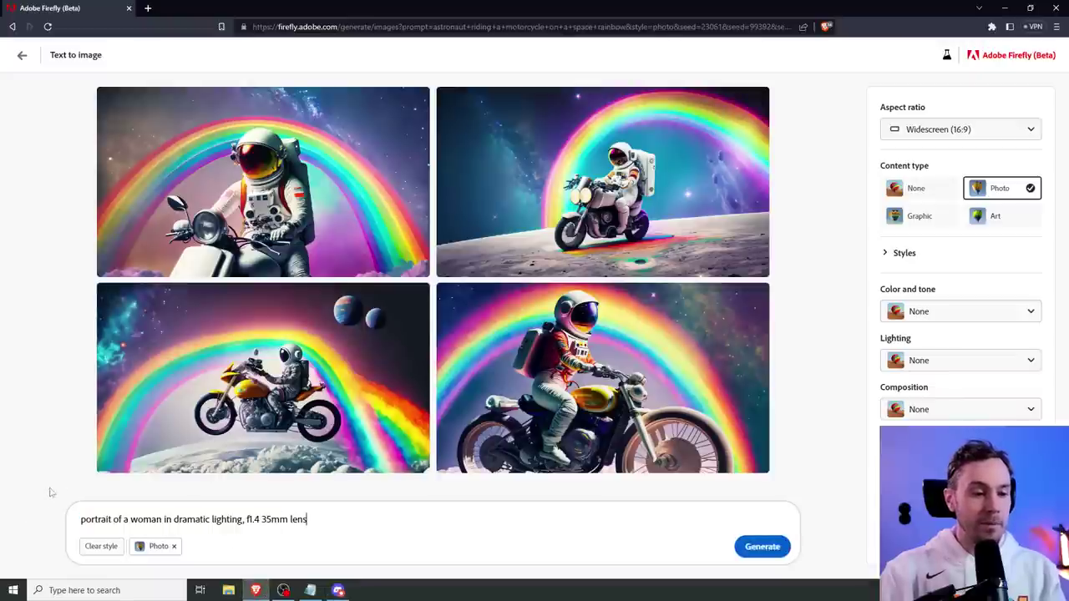
left_click(762, 546)
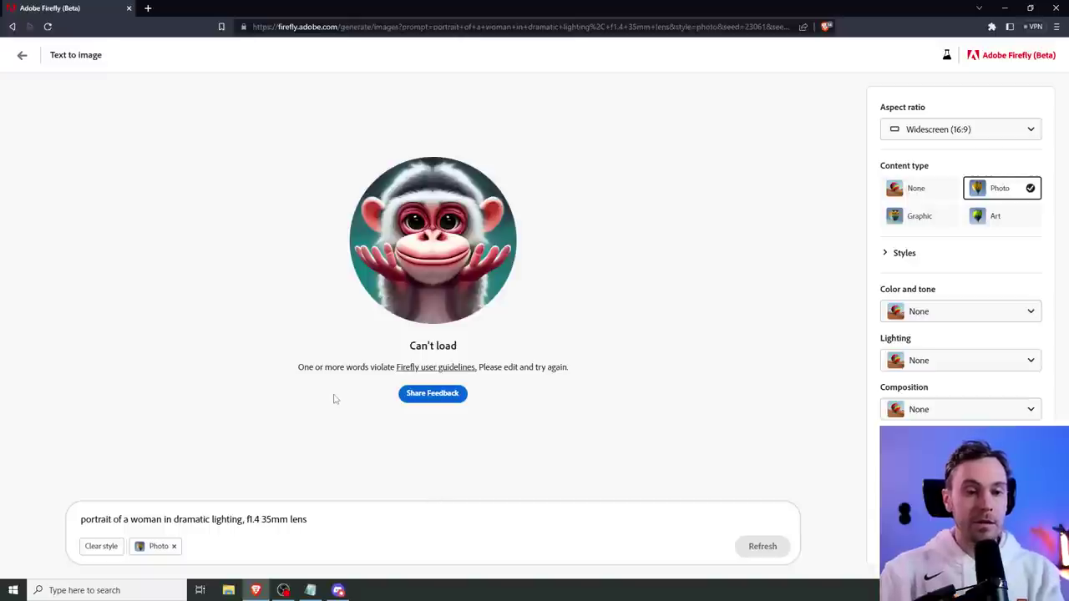
Step: Remove the word 'lens' from the prompt and generate the portraits again
double_click(298, 519)
key("BackSpace")
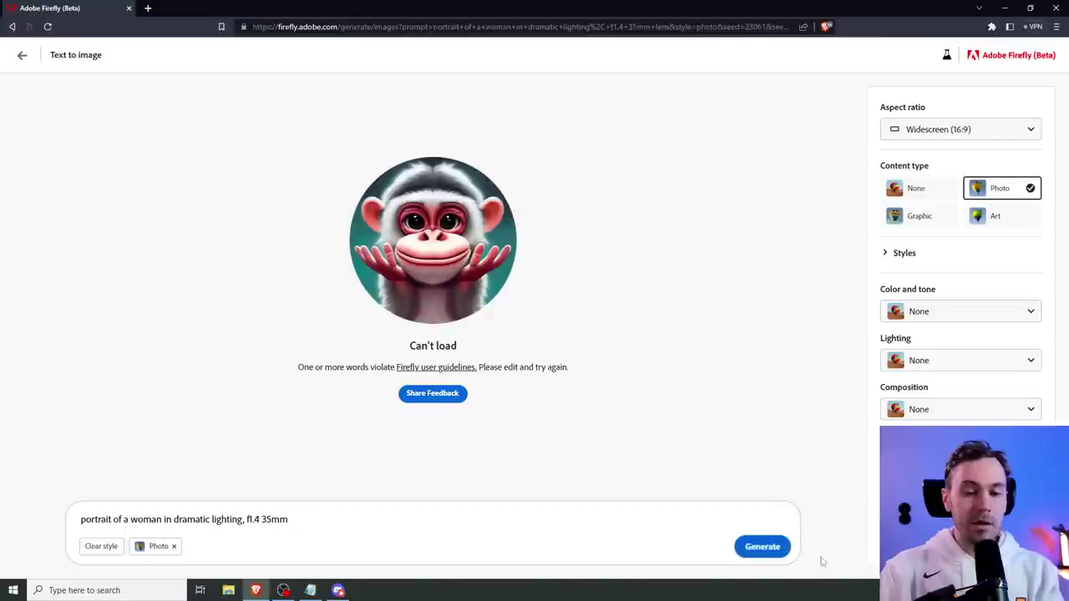
left_click(762, 547)
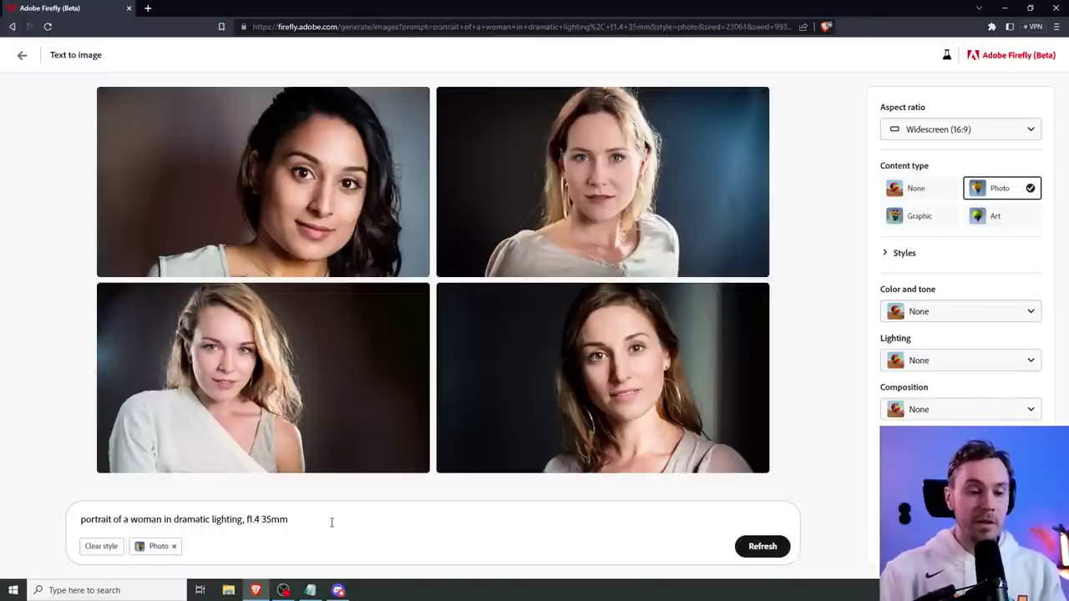
Step: Enlarge the Midjourney dramatic-lighting portrait grid in Discord, then return to the Firefly portraits
left_click(338, 590)
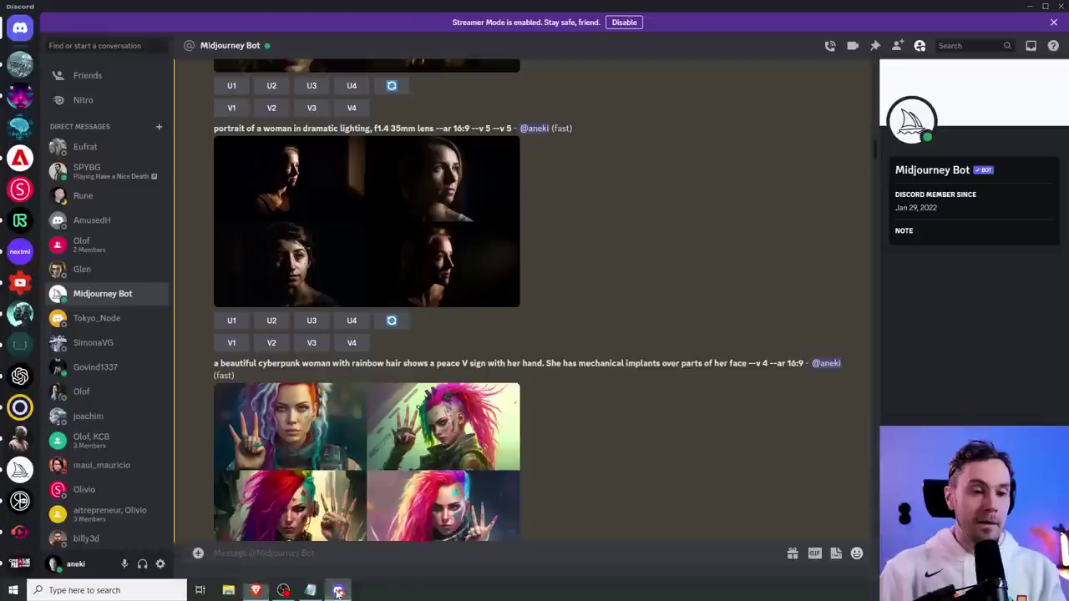
left_click(448, 268)
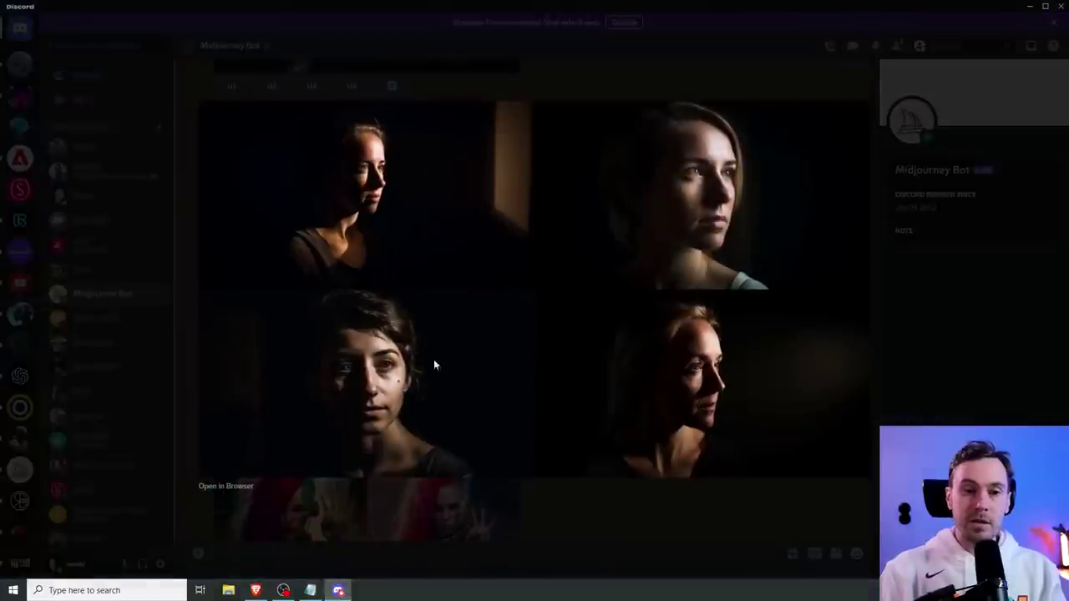
left_click(257, 590)
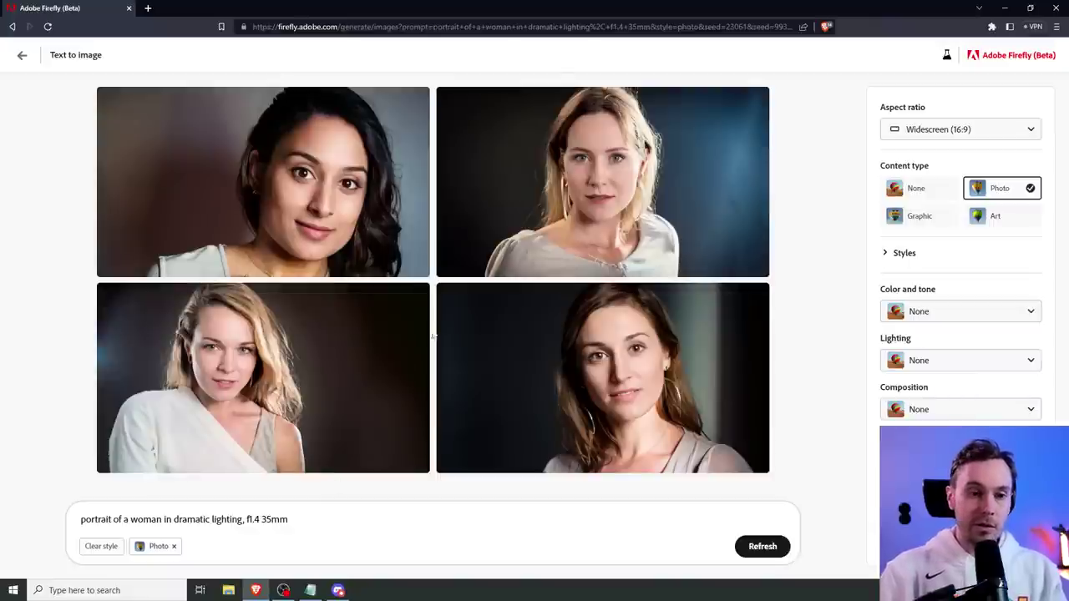
left_click(508, 177)
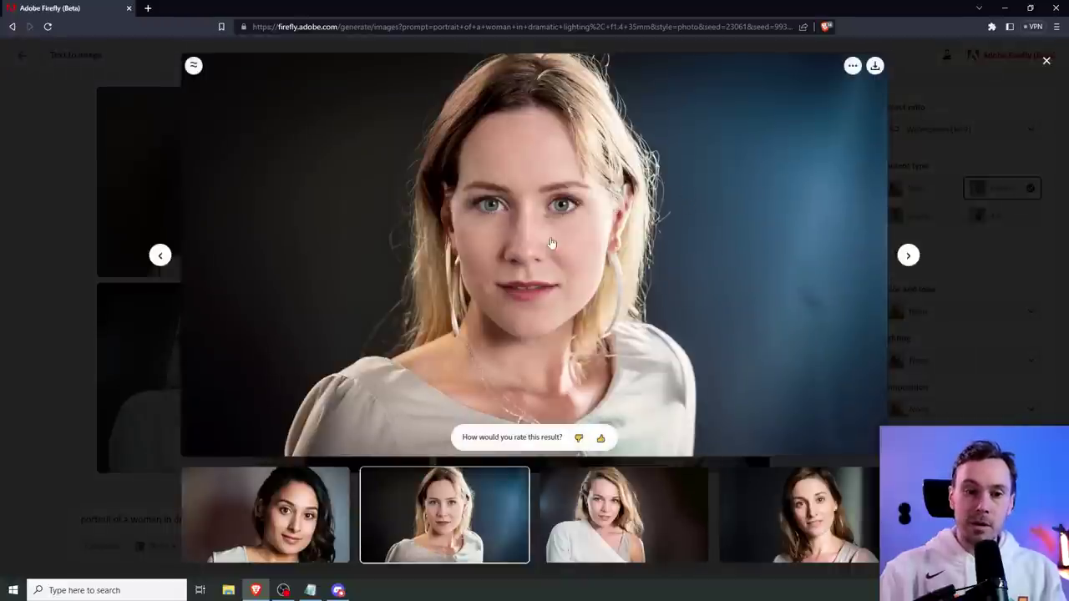
left_click(907, 258)
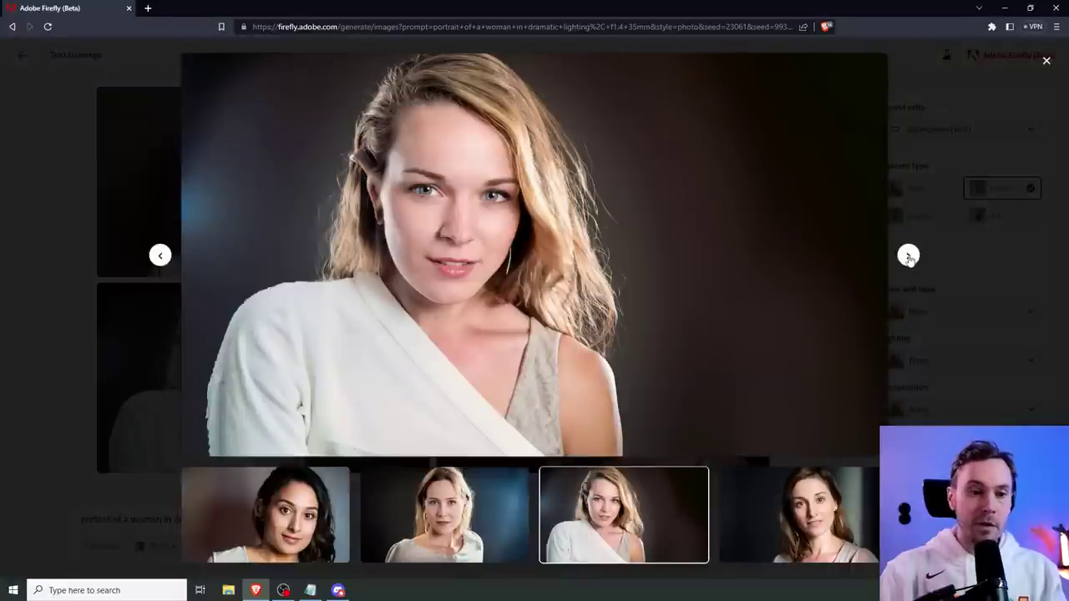
left_click(908, 258)
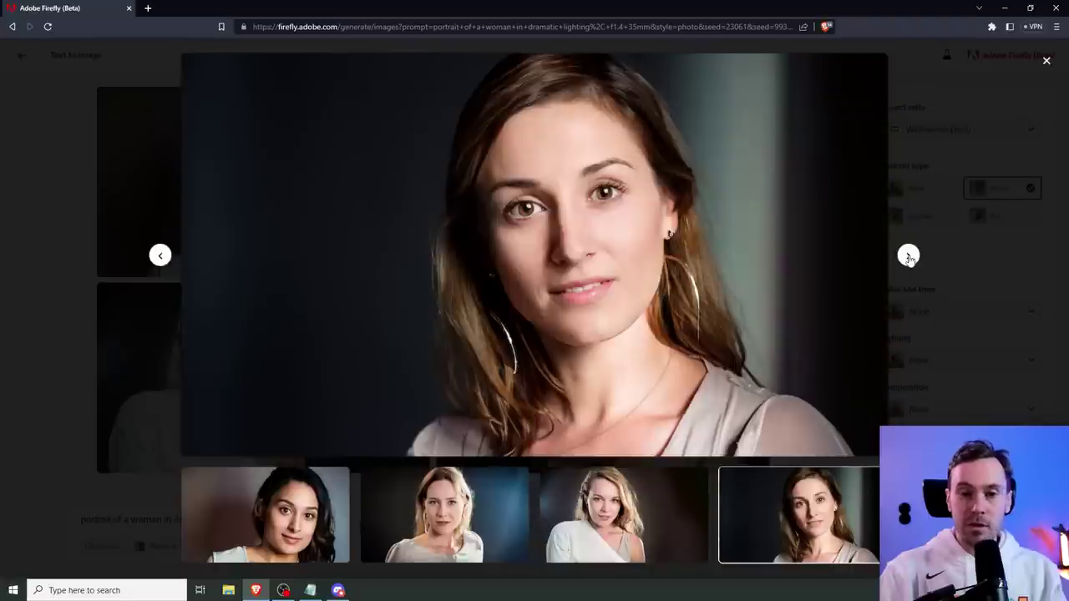
left_click(908, 258)
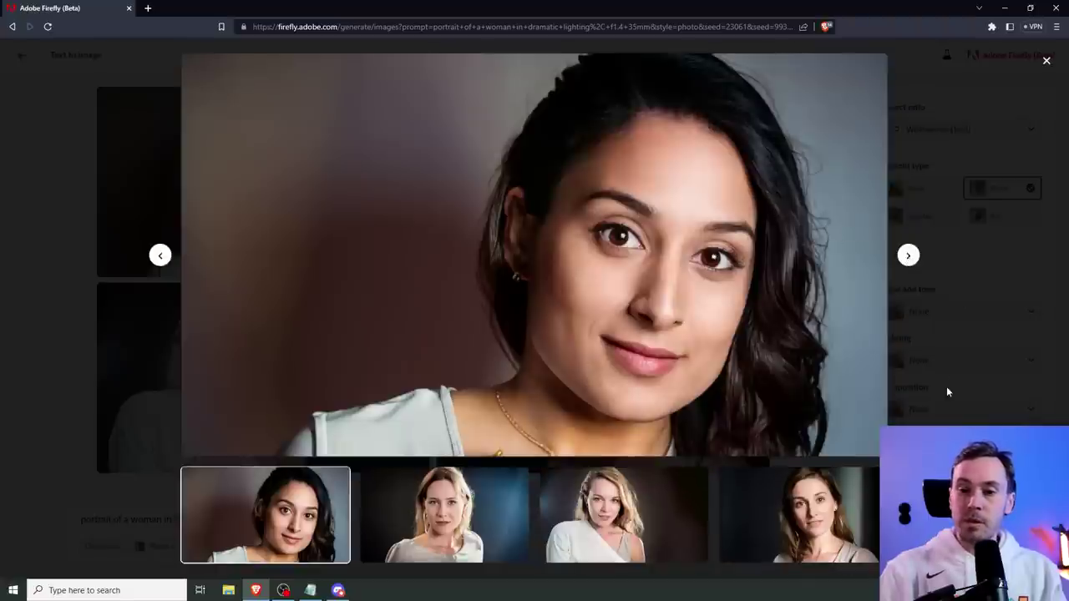
key("Escape")
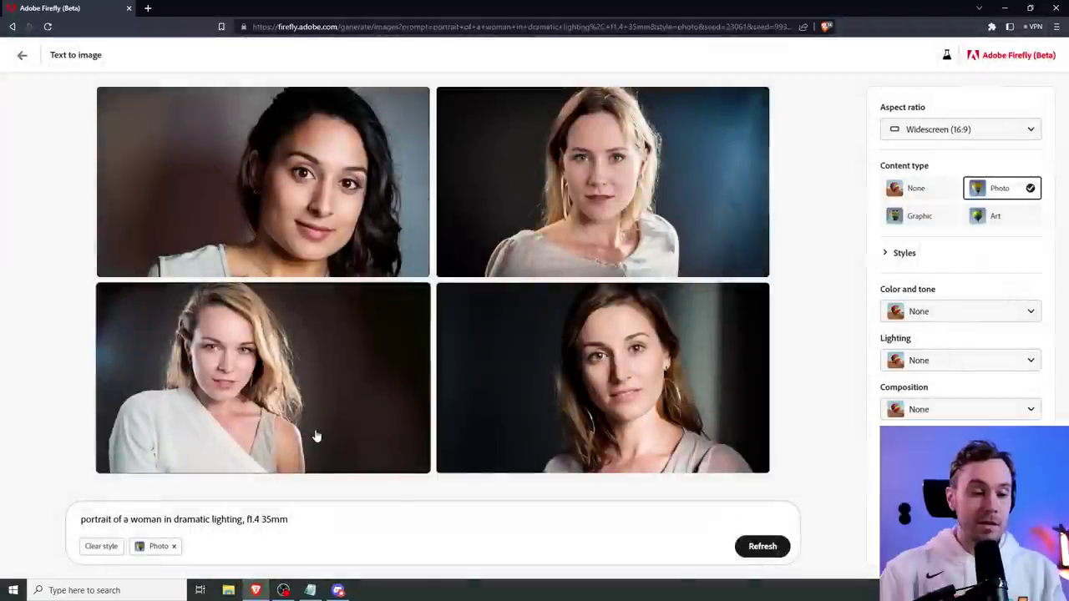
Step: Add 'holding up her hand' after 'woman' in the prompt and generate new portraits
left_click(162, 519)
type("holding up her hand")
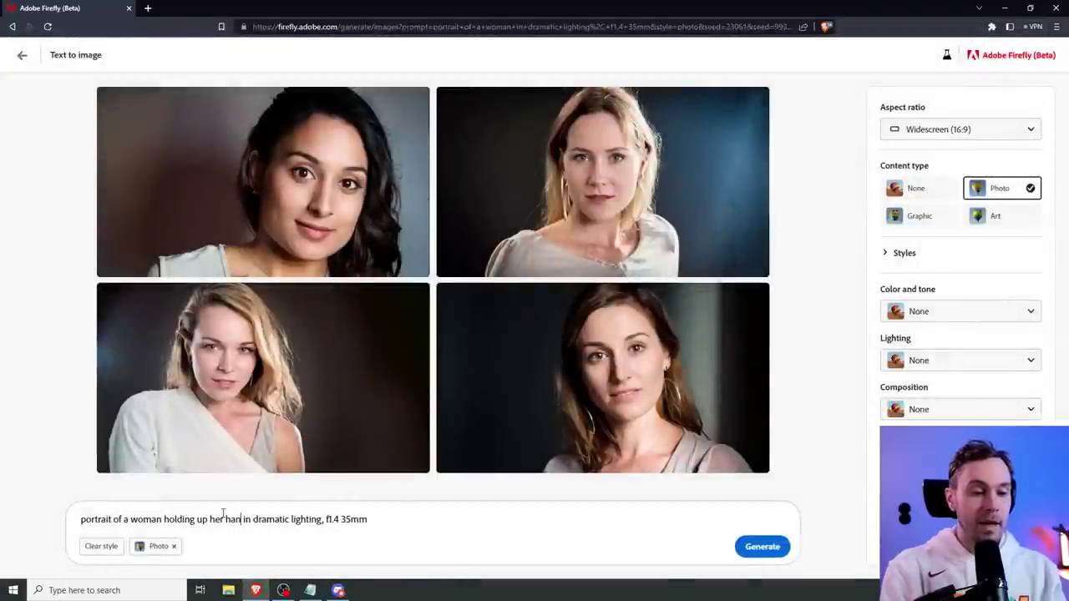
left_click(740, 543)
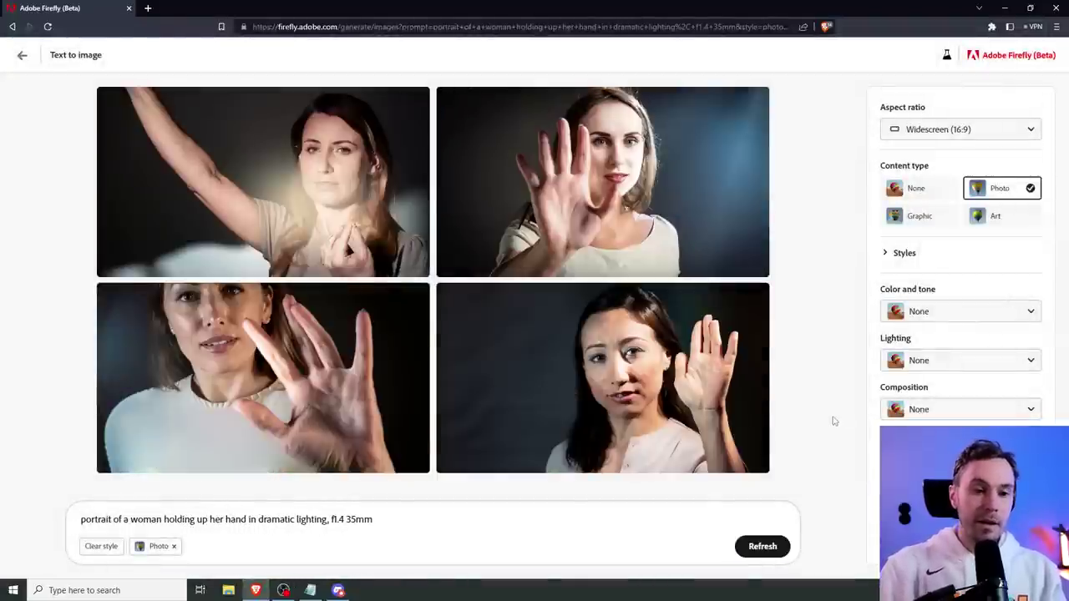
Step: Enlarge the hand-raised portraits and step through each one to inspect the hand poses
left_click(709, 212)
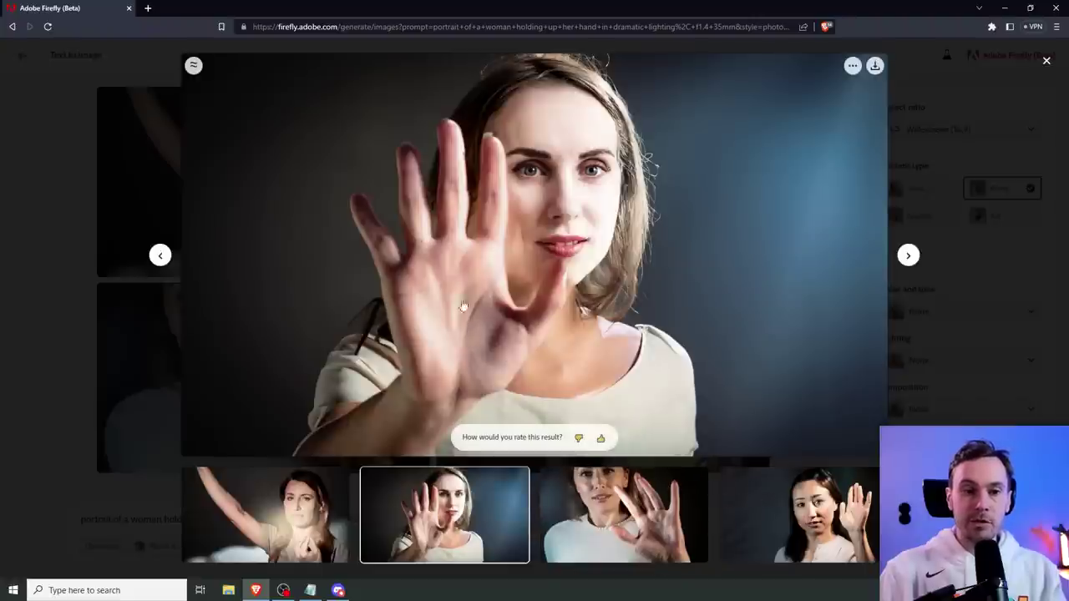
left_click(628, 512)
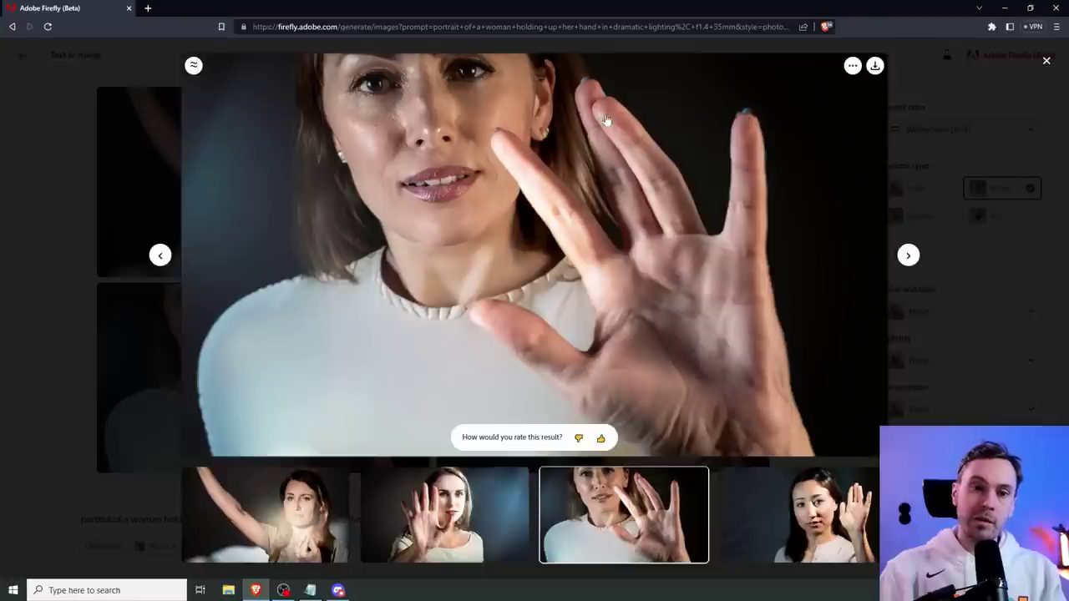
key("Left")
key("Left")
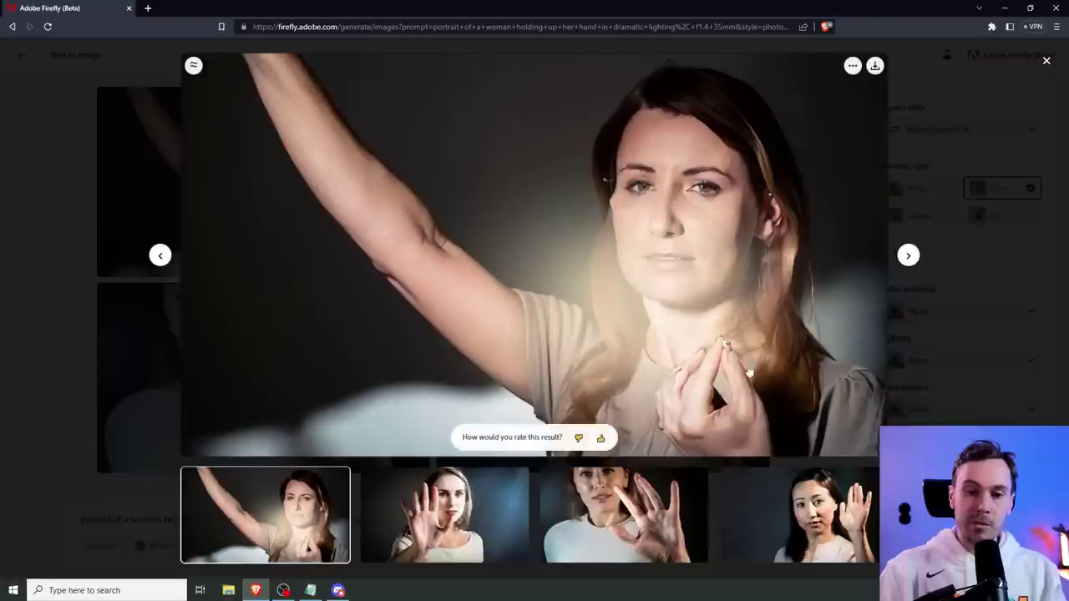
key("Right")
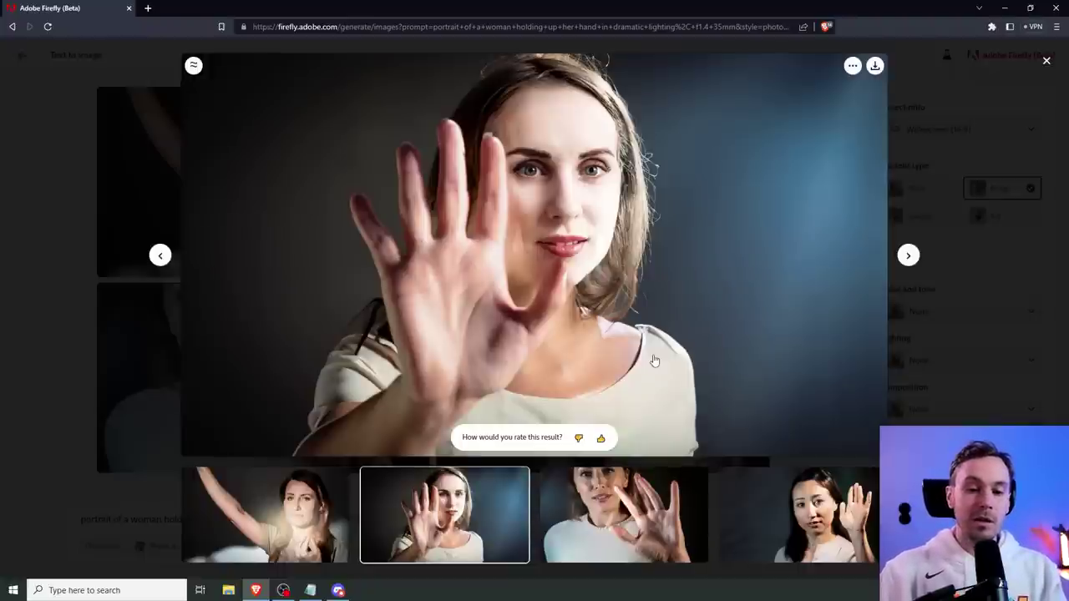
key("Right")
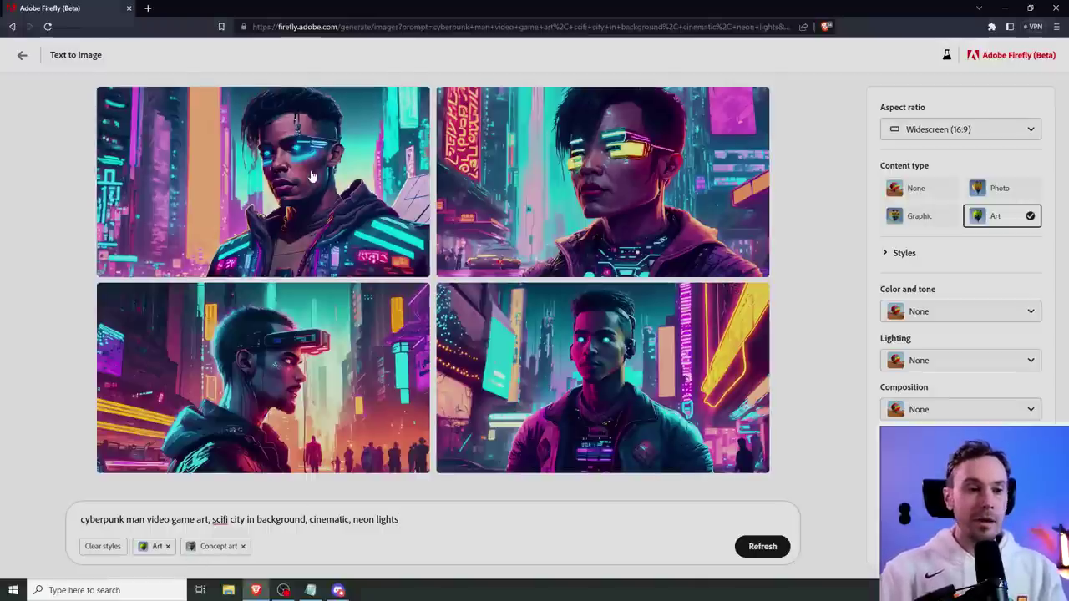
left_click(310, 176)
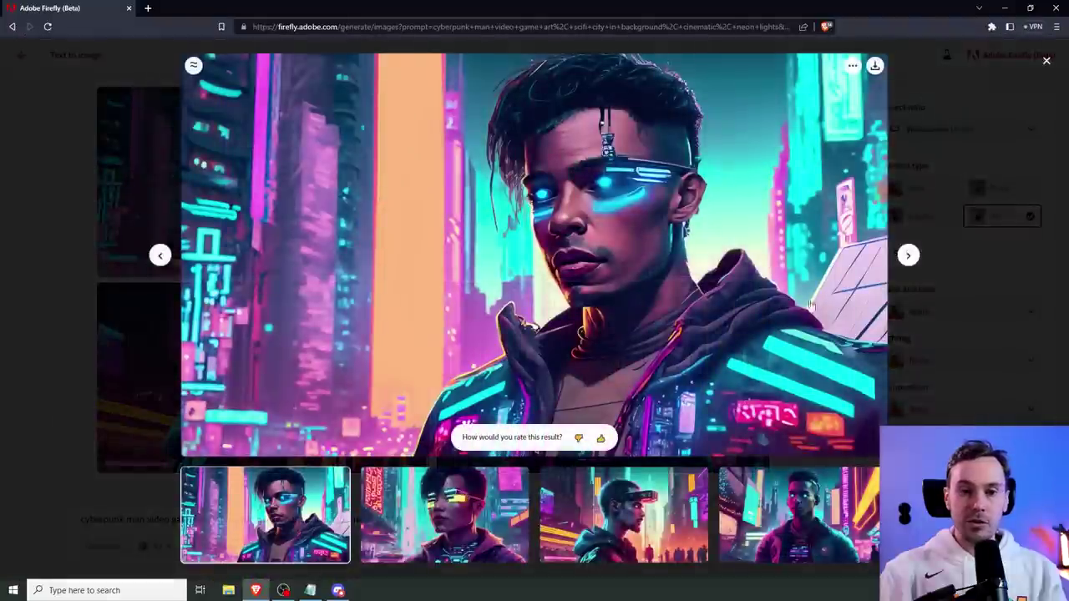
left_click(909, 256)
left_click(908, 256)
left_click(907, 257)
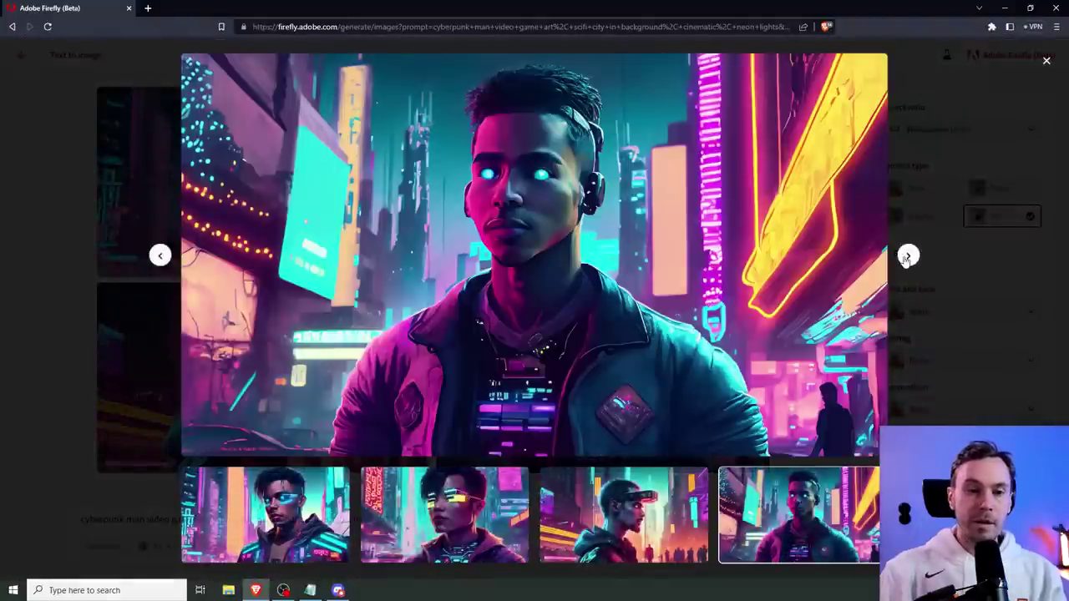
key("Escape")
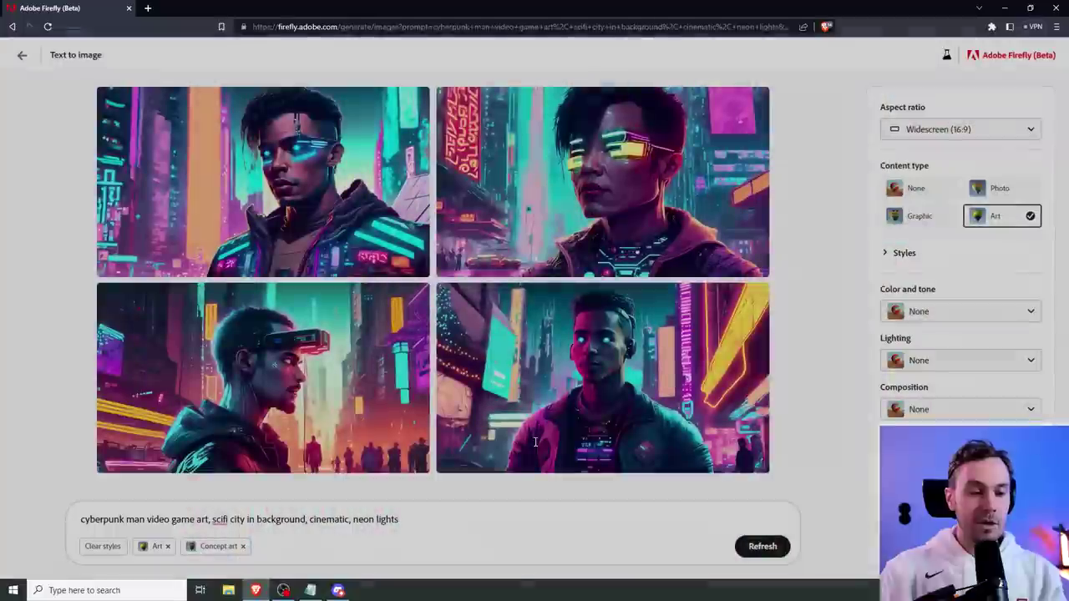
Step: Swap the Concept art style for Hyper realistic and regenerate the cyberpunk man images
left_click(243, 546)
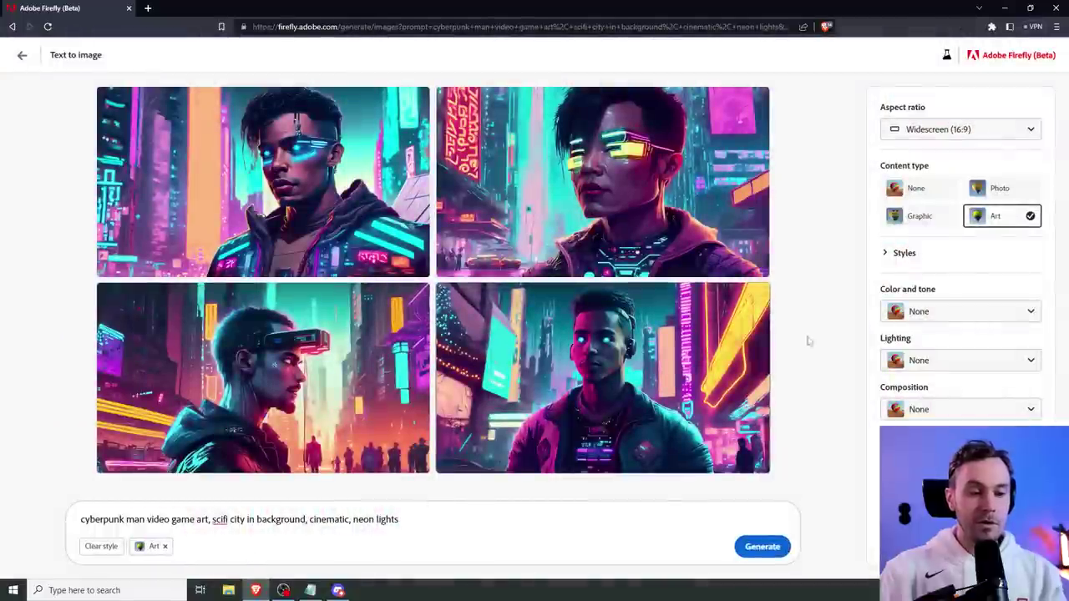
left_click(967, 257)
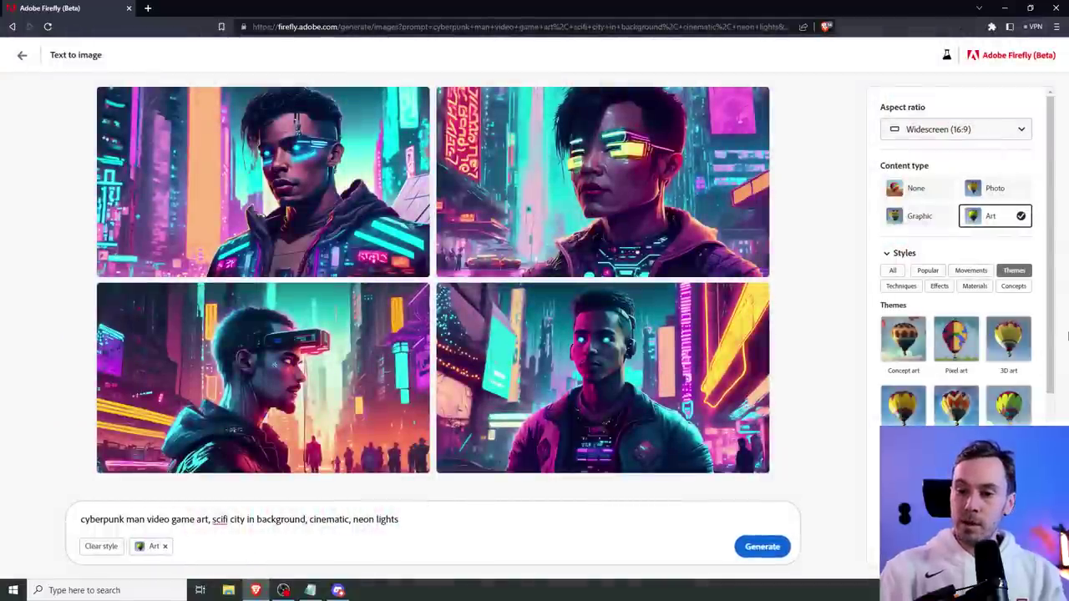
left_click_drag(1050, 327, 1051, 436)
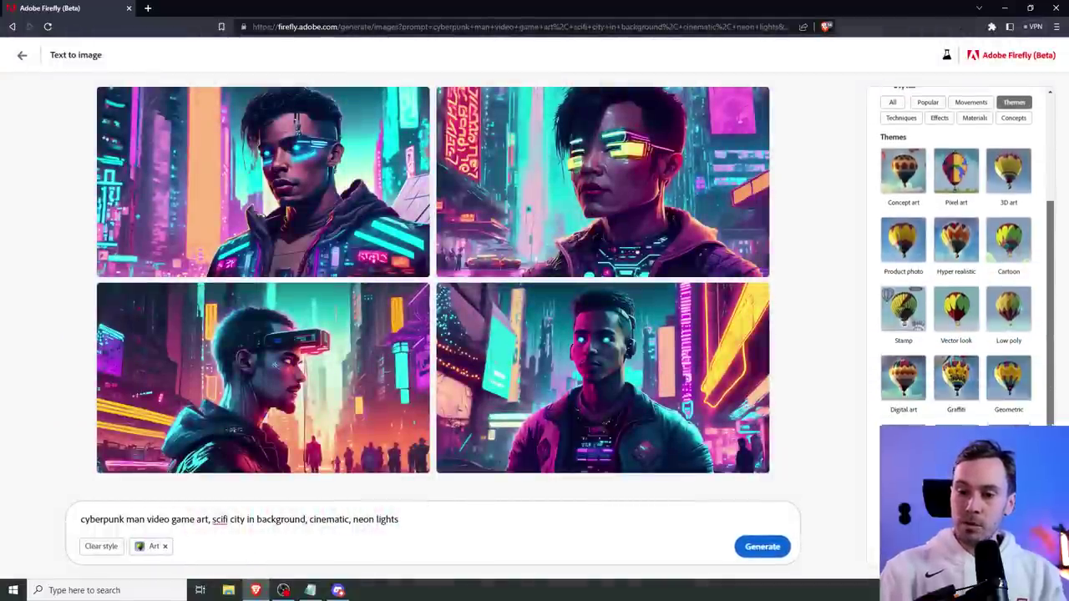
scroll(956, 292, "up", 2)
left_click(957, 384)
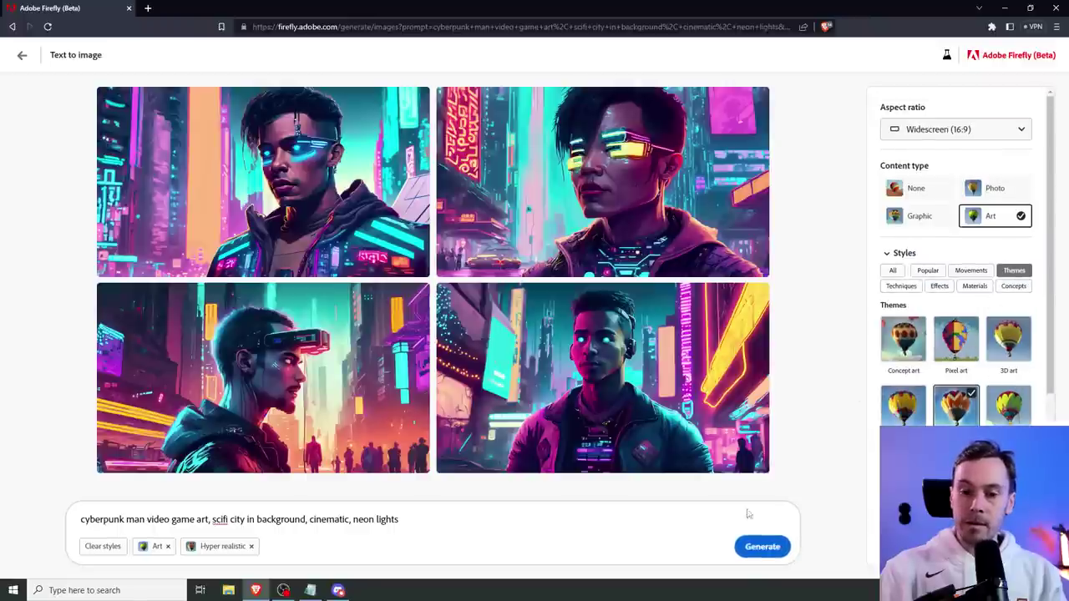
left_click(760, 547)
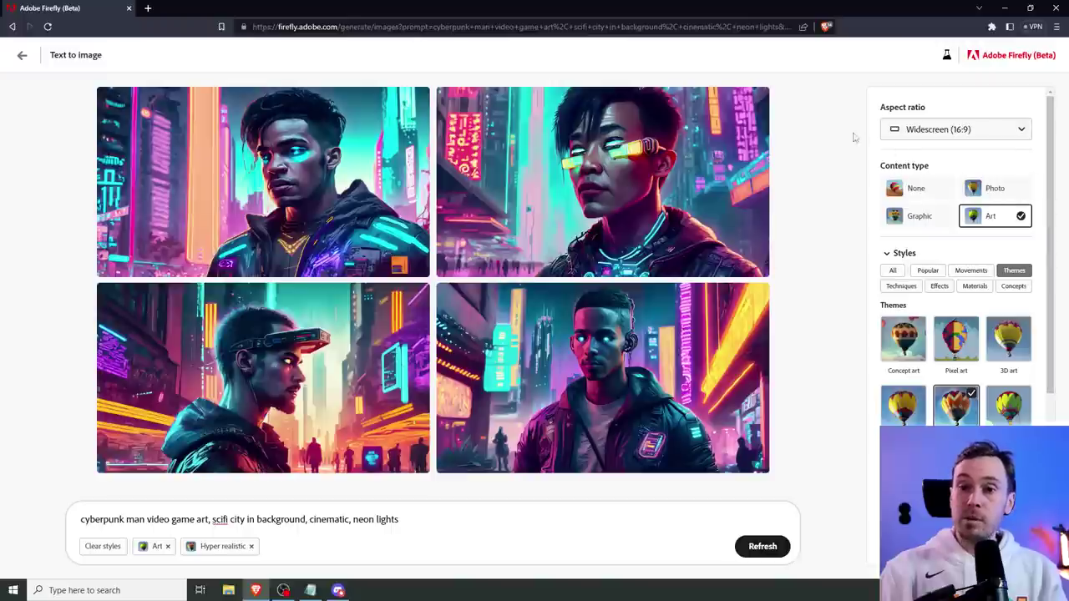
Step: Review the four Hyper realistic cyberpunk images enlarged, then close the viewer
scroll(1049, 171, "down", 1)
left_click_drag(1049, 171, 1058, 321)
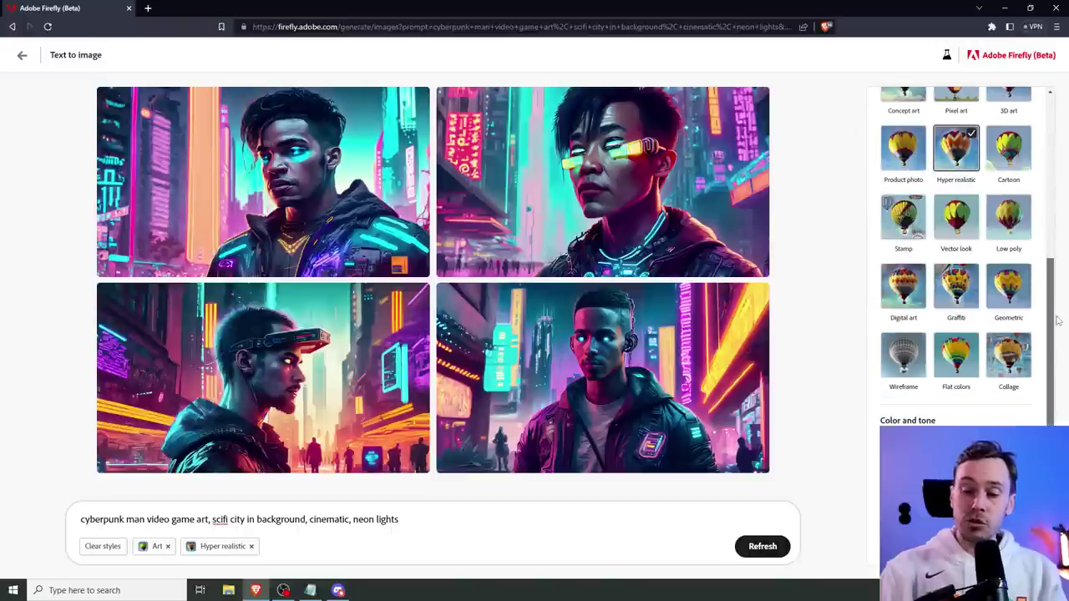
scroll(1050, 264, "up", 1)
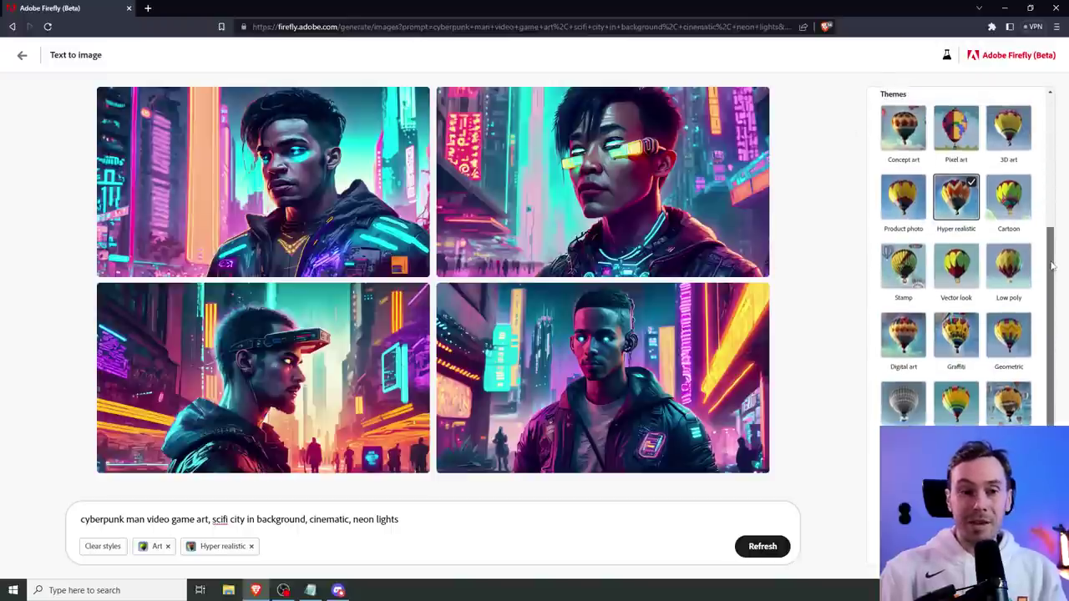
left_click_drag(1050, 264, 1046, 119)
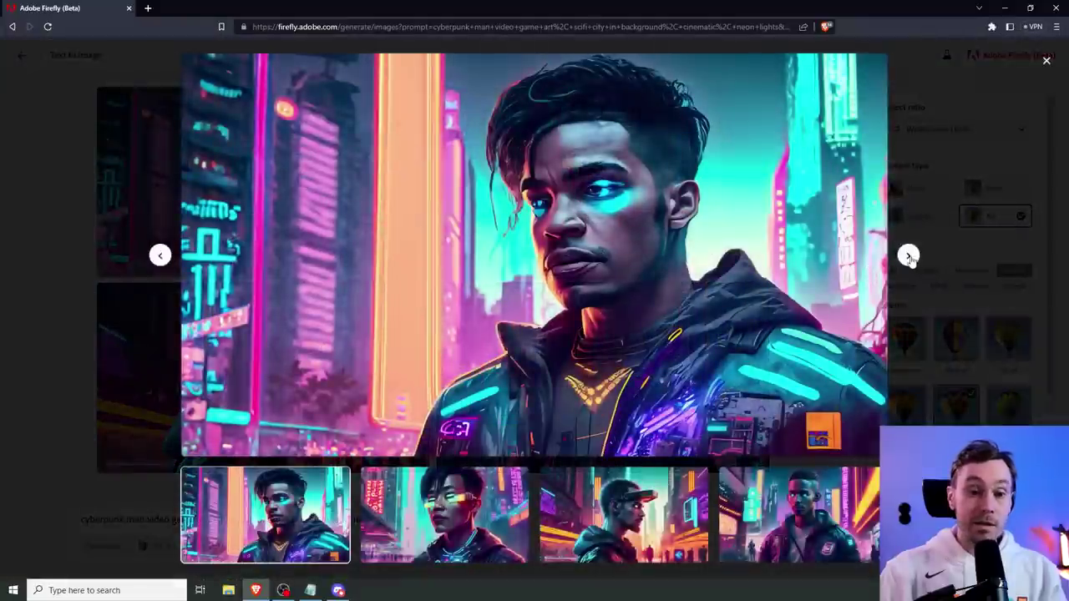
left_click(909, 254)
left_click(910, 257)
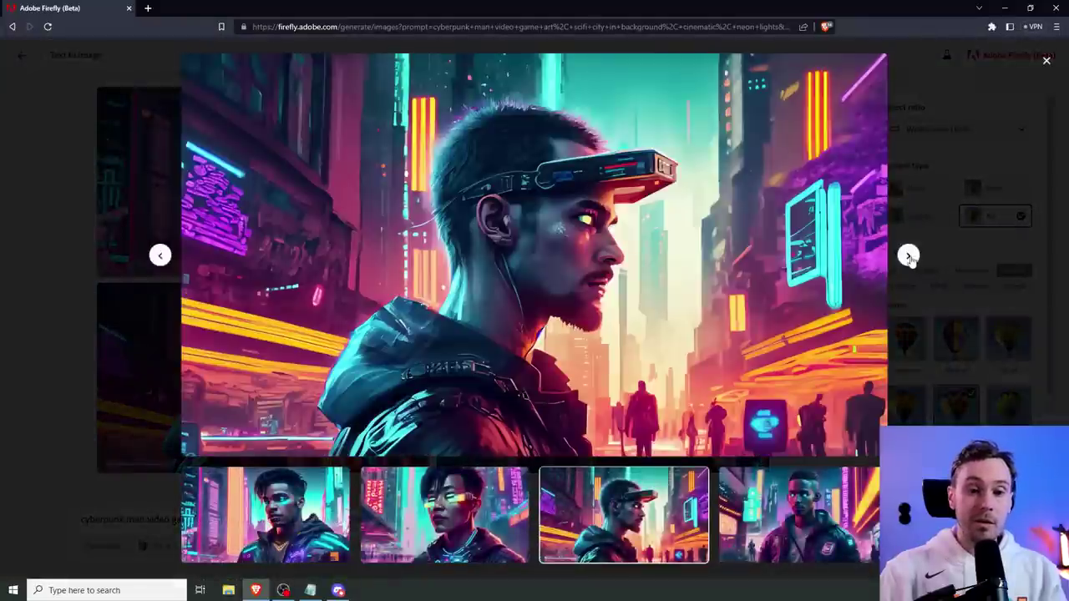
left_click(911, 257)
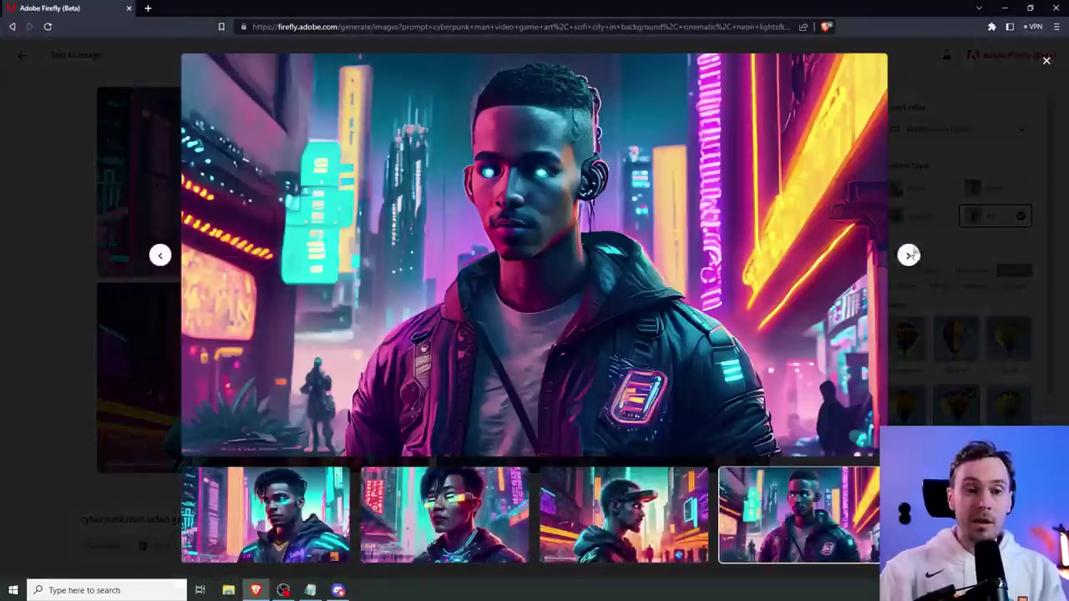
left_click(1047, 63)
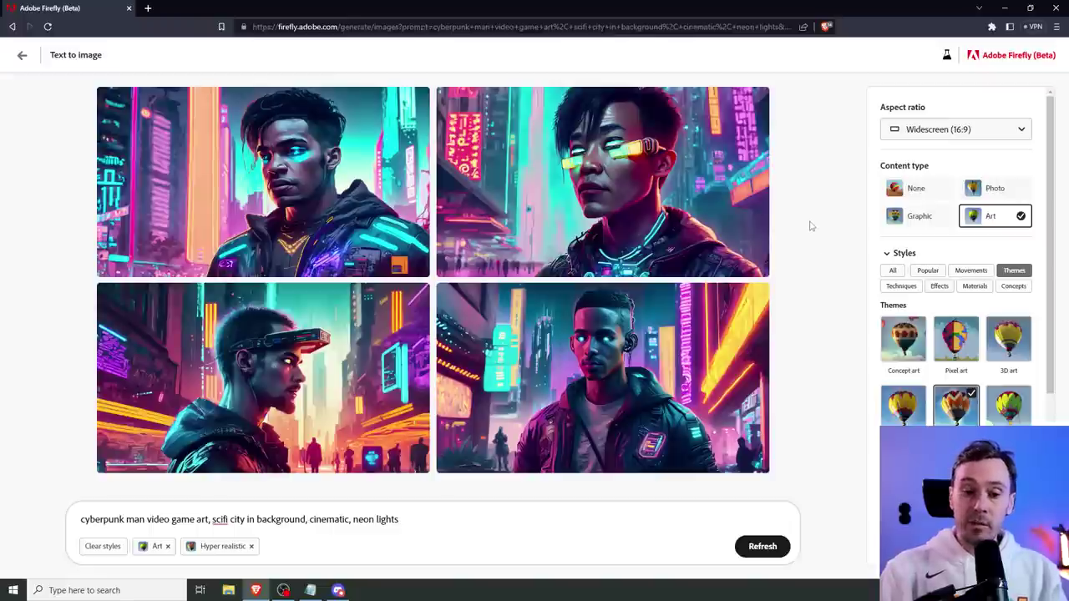
Step: Return to the community gallery and open the small blue flower on a Mars mountain example
left_click(23, 57)
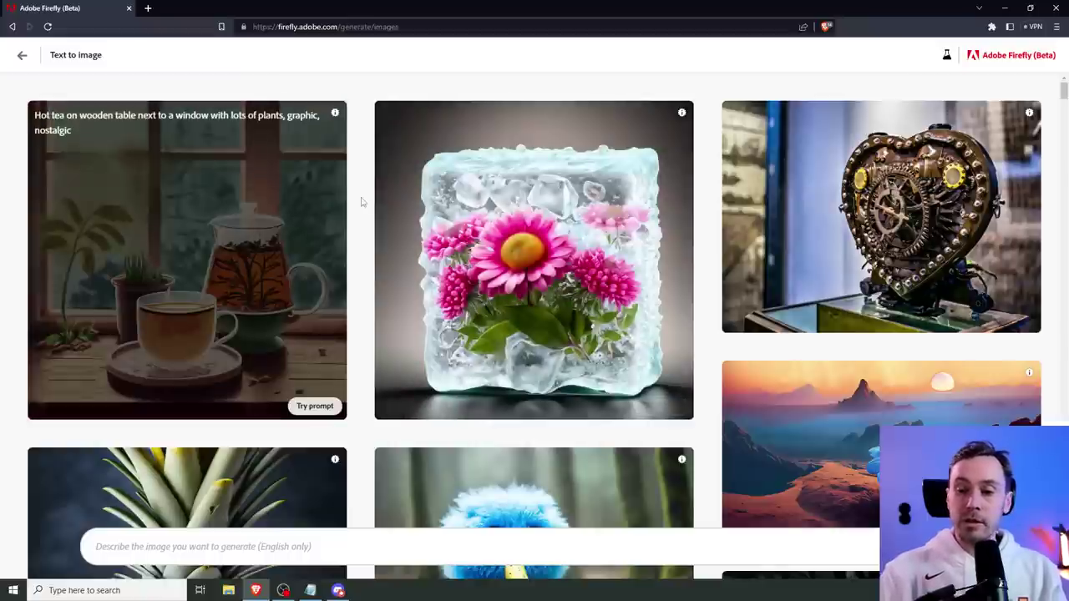
scroll(355, 204, "down", 3)
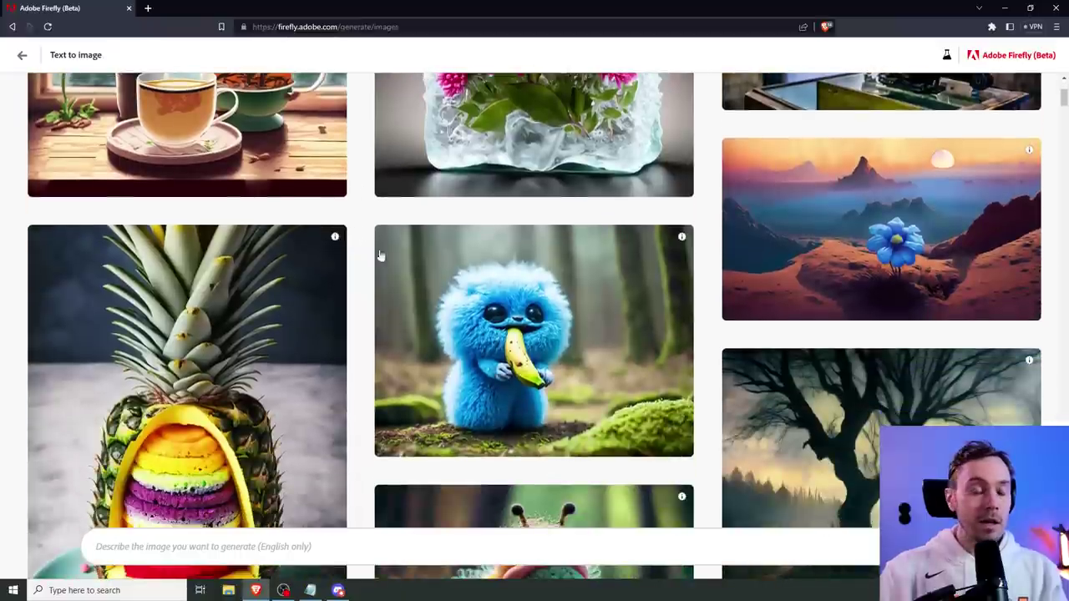
left_click(867, 201)
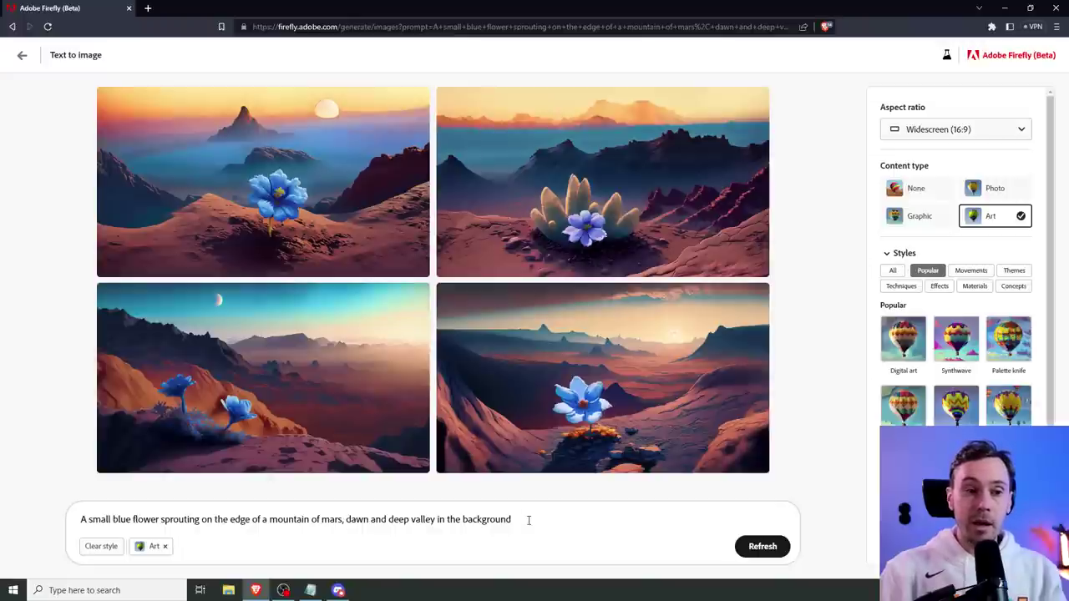
Step: Enlarge a blue flower image, then browse the pineapple rainbow-cake and fuzzy caterpillar examples and return to the gallery
left_click(284, 241)
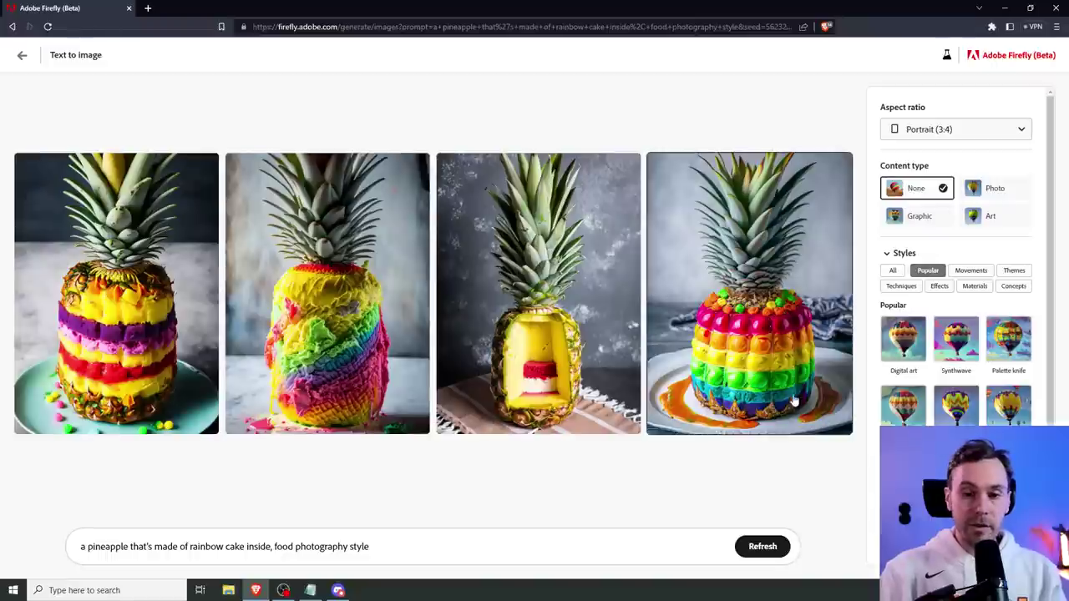
key("alt+Left")
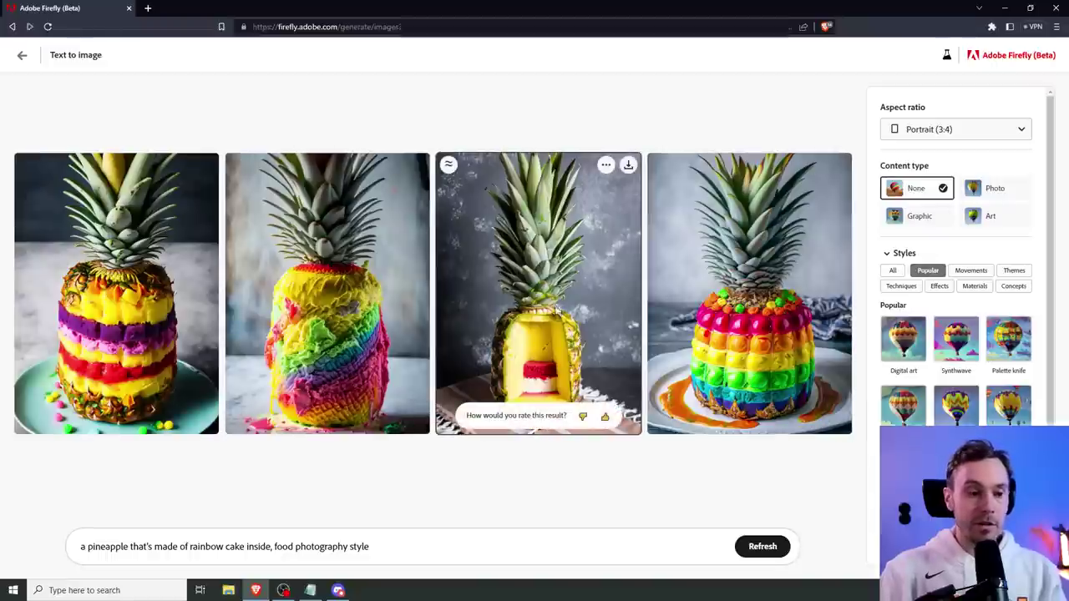
scroll(179, 329, "down", 5)
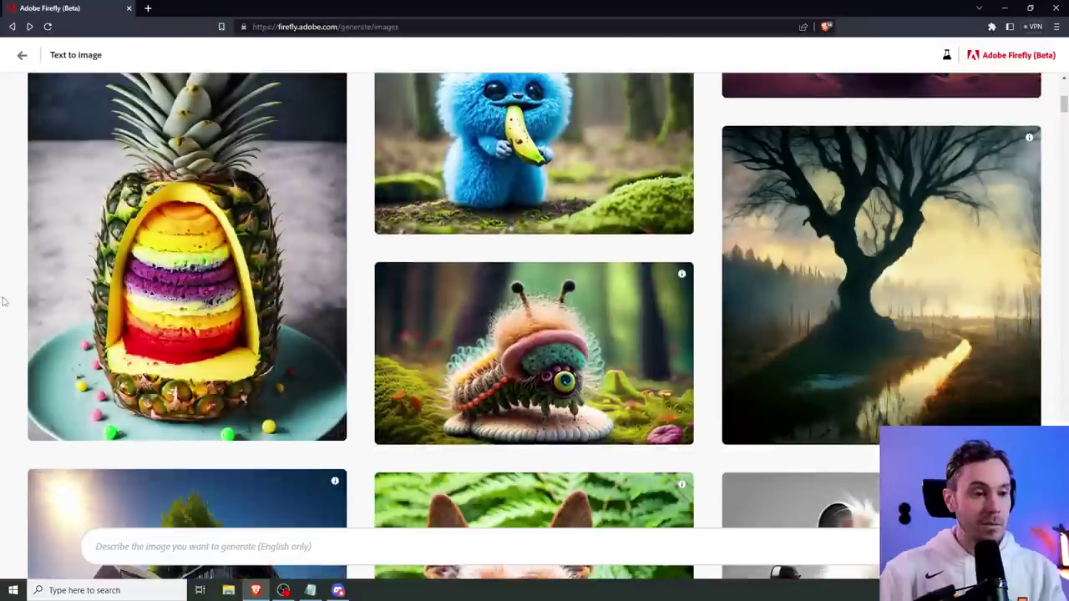
key("alt+Right")
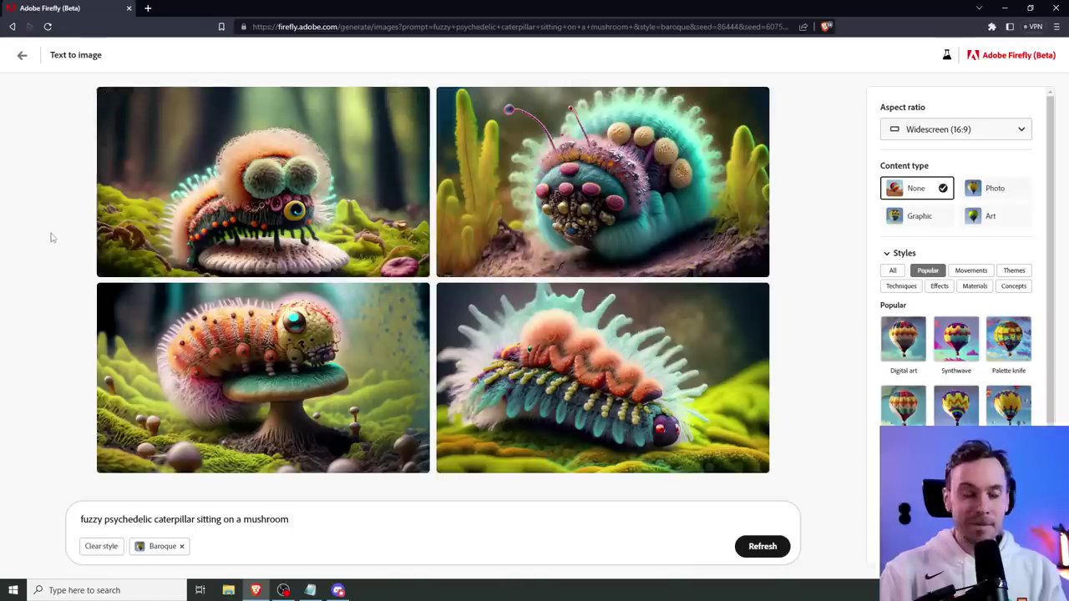
key("alt+Left")
left_click_drag(1064, 116, 1065, 92)
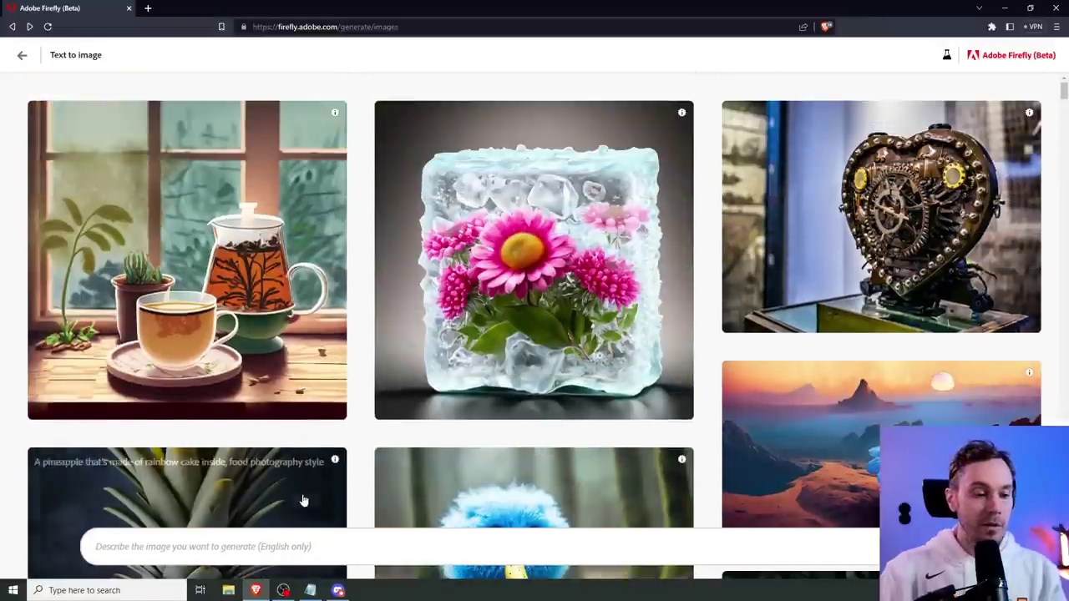
left_click(238, 549)
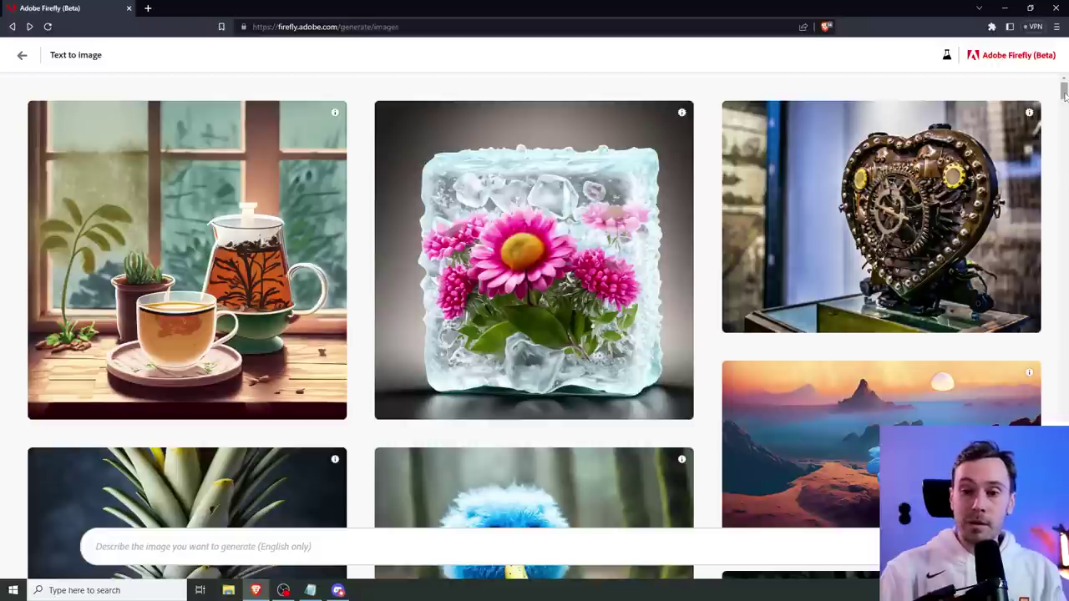
left_click(947, 59)
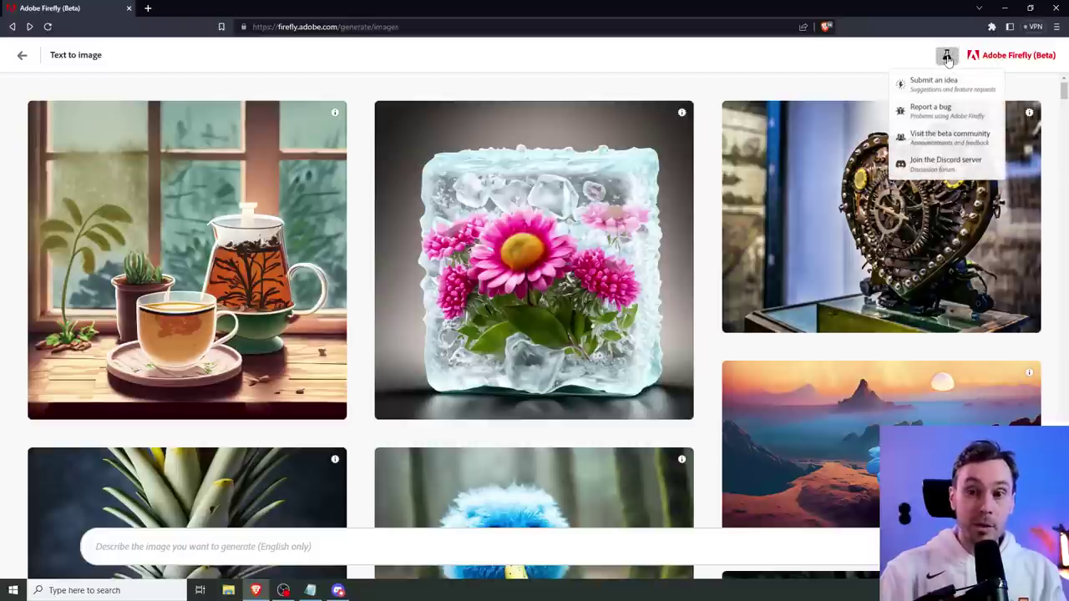
mouse_move(805, 149)
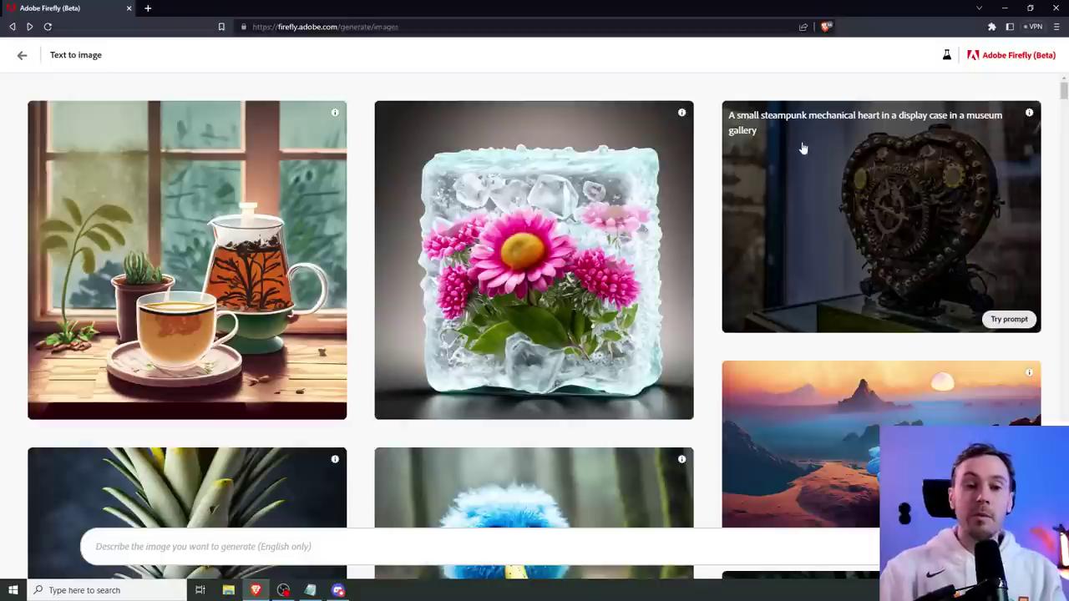